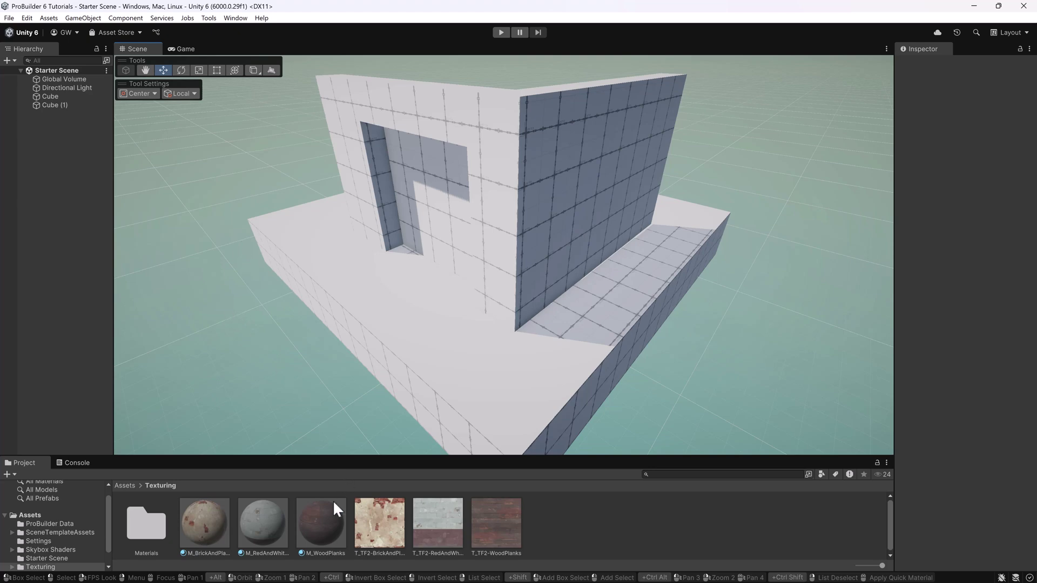
Try the M_WoodPlanks material on the whole base block and undo it.
{"action": "left_click_drag", "start_coordinate": [322, 526], "coordinate": [402, 347]}
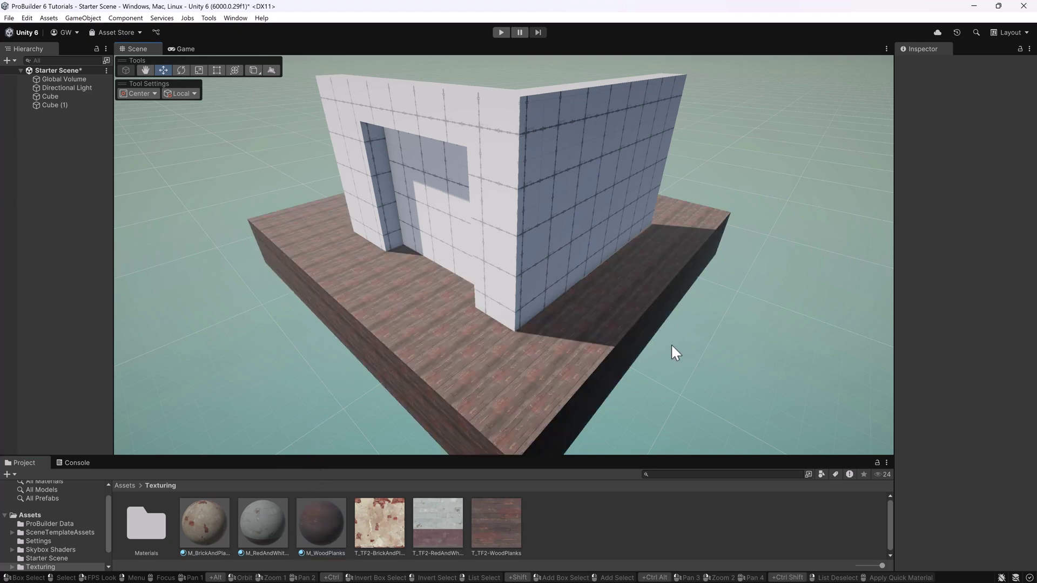
{"action": "key", "text": "ctrl+z"}
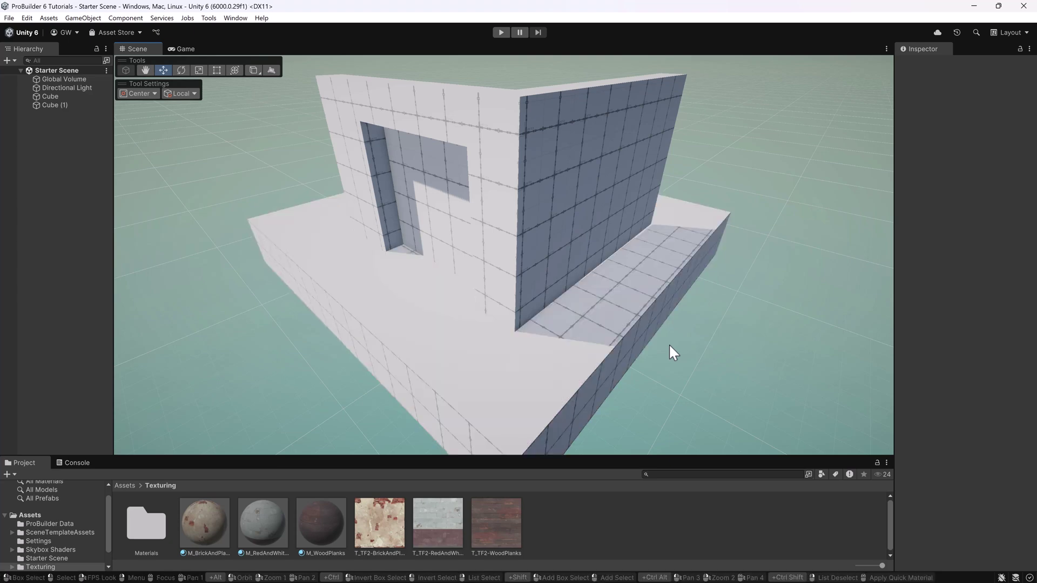
Select the base block and switch it into ProBuilder face editing.
{"action": "left_click", "coordinate": [370, 283]}
{"action": "scroll", "coordinate": [454, 314], "scroll_direction": "down", "scroll_amount": 1}
{"action": "left_click_drag", "start_coordinate": [512, 335], "coordinate": [529, 300], "text": "alt"}
{"action": "scroll", "coordinate": [562, 361], "scroll_direction": "up", "scroll_amount": 1}
{"action": "middle_click_drag", "start_coordinate": [561, 361], "coordinate": [566, 289]}
{"action": "scroll", "coordinate": [567, 286], "scroll_direction": "down", "scroll_amount": 1}
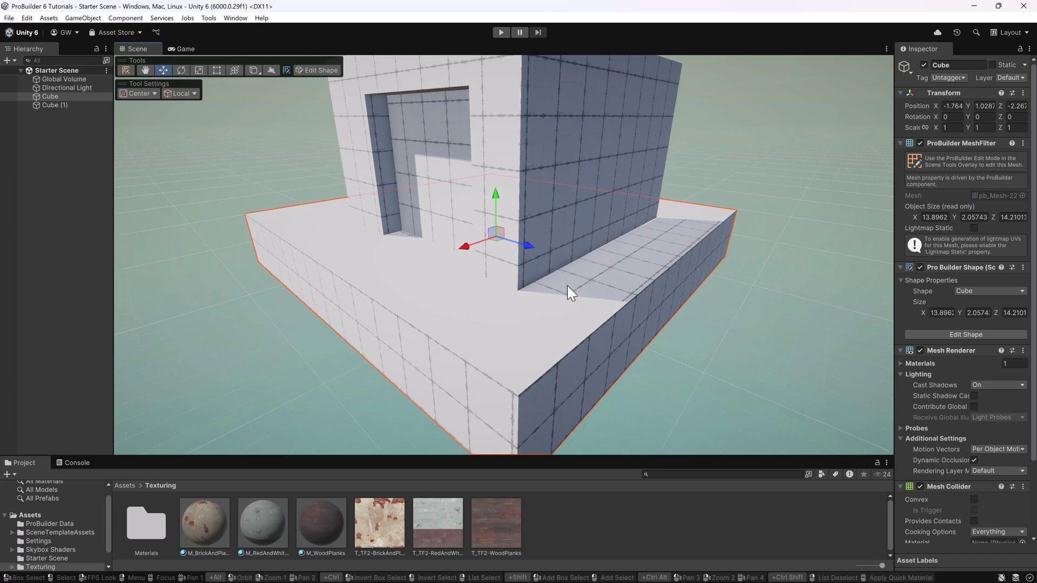
{"action": "left_click", "coordinate": [125, 70]}
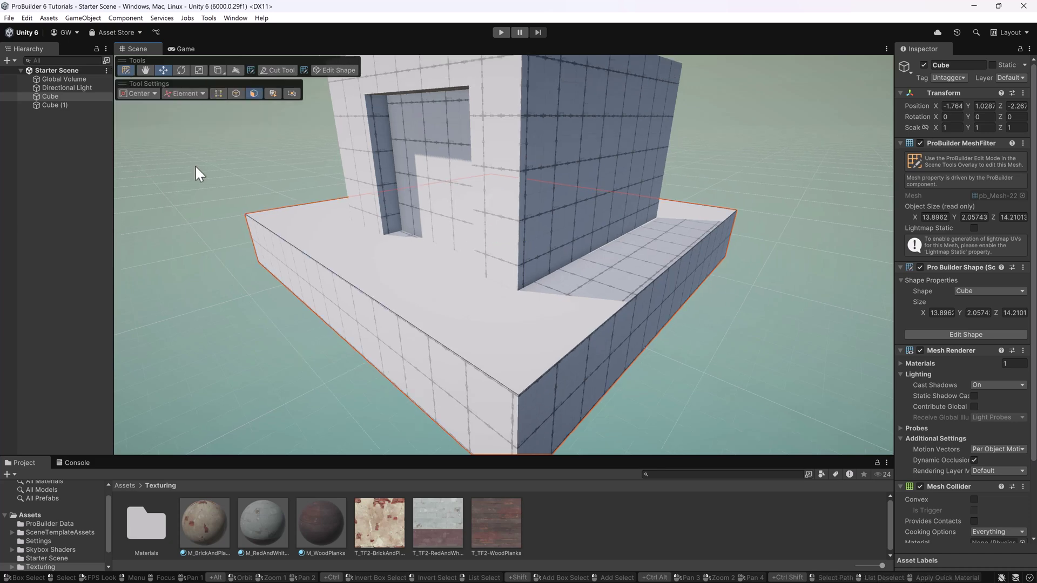
Apply the M_WoodPlanks material to only the top face of the base block.
{"action": "left_click", "coordinate": [269, 245]}
{"action": "left_click", "coordinate": [313, 238]}
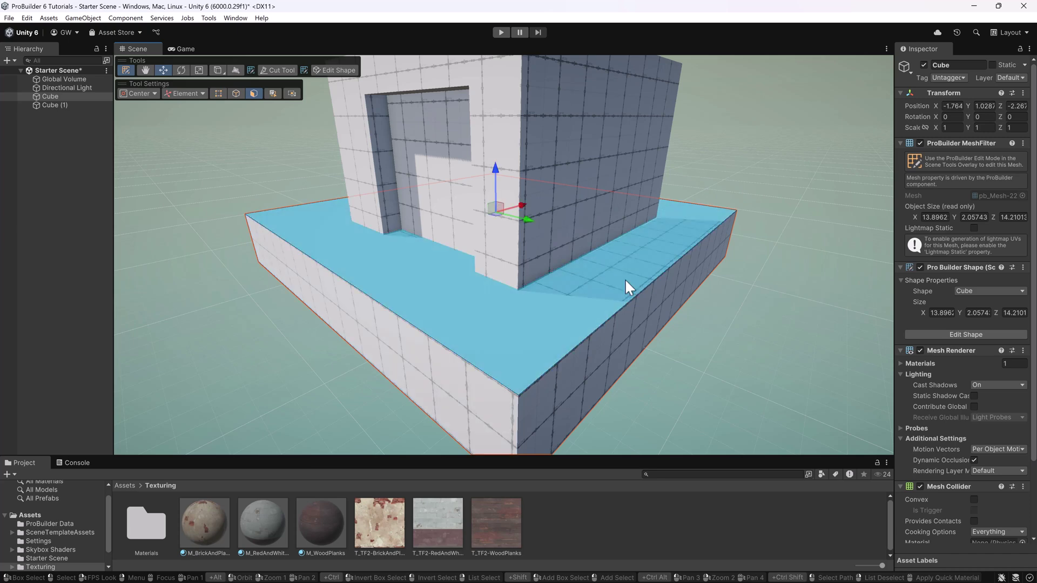
{"action": "left_click_drag", "start_coordinate": [745, 269], "coordinate": [760, 293], "text": "alt"}
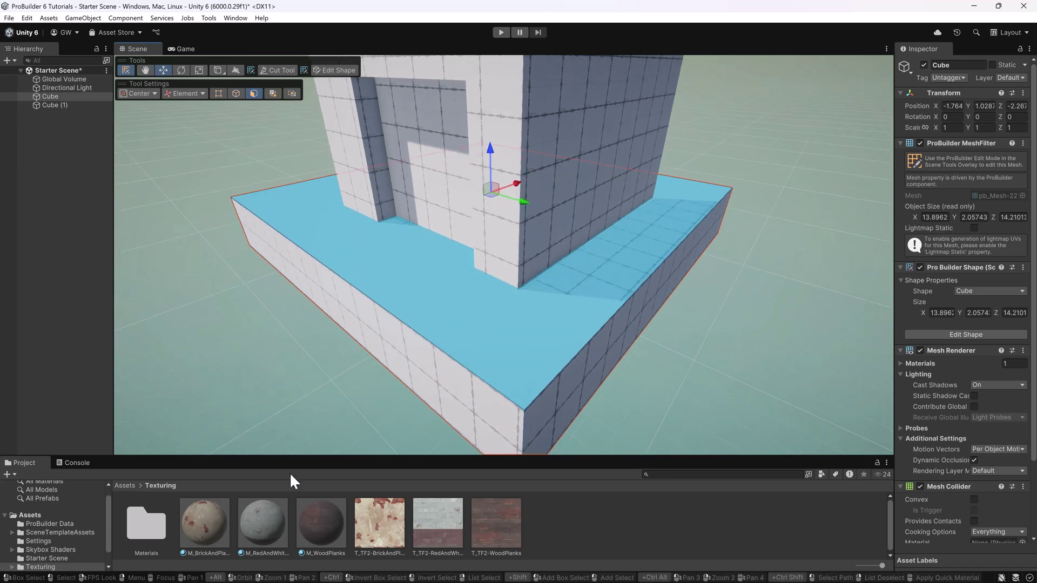
{"action": "left_click_drag", "start_coordinate": [323, 523], "coordinate": [516, 334]}
{"action": "left_click", "coordinate": [760, 355]}
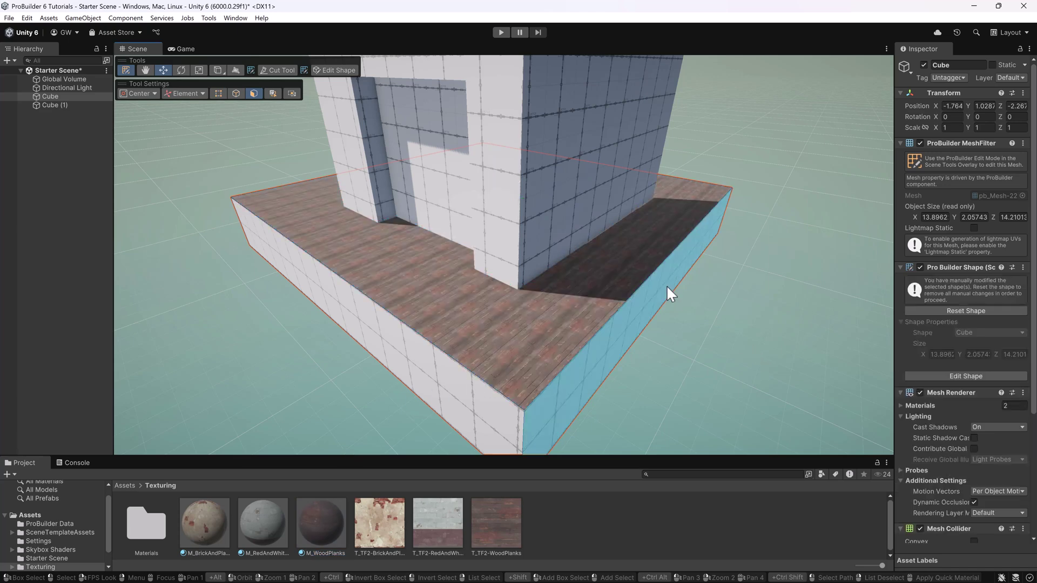
Apply the brick-and-plaster material to the recessed wall face in the building's opening.
{"action": "scroll", "coordinate": [687, 305], "scroll_direction": "down", "scroll_amount": 1}
{"action": "scroll", "coordinate": [687, 305], "scroll_direction": "down", "scroll_amount": 1}
{"action": "mouse_move", "coordinate": [267, 363]}
{"action": "left_mouse_down", "text": "alt"}
{"action": "mouse_move", "coordinate": [419, 396]}
{"action": "mouse_move", "coordinate": [256, 369]}
{"action": "left_mouse_up", "text": "alt"}
{"action": "scroll", "coordinate": [409, 394], "scroll_direction": "down", "scroll_amount": 3, "text": "alt"}
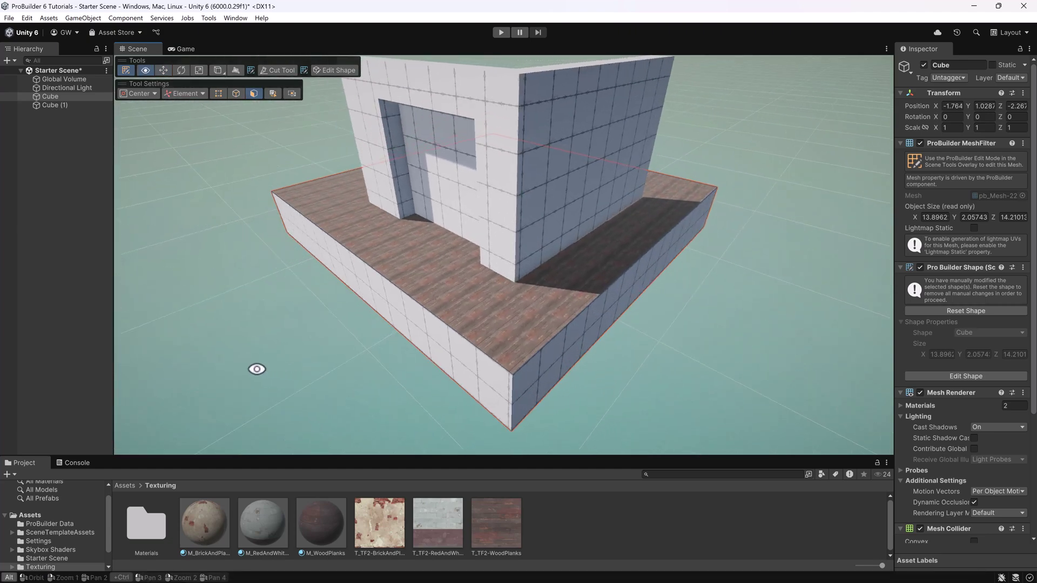
{"action": "scroll", "coordinate": [449, 432], "scroll_direction": "up", "scroll_amount": 3}
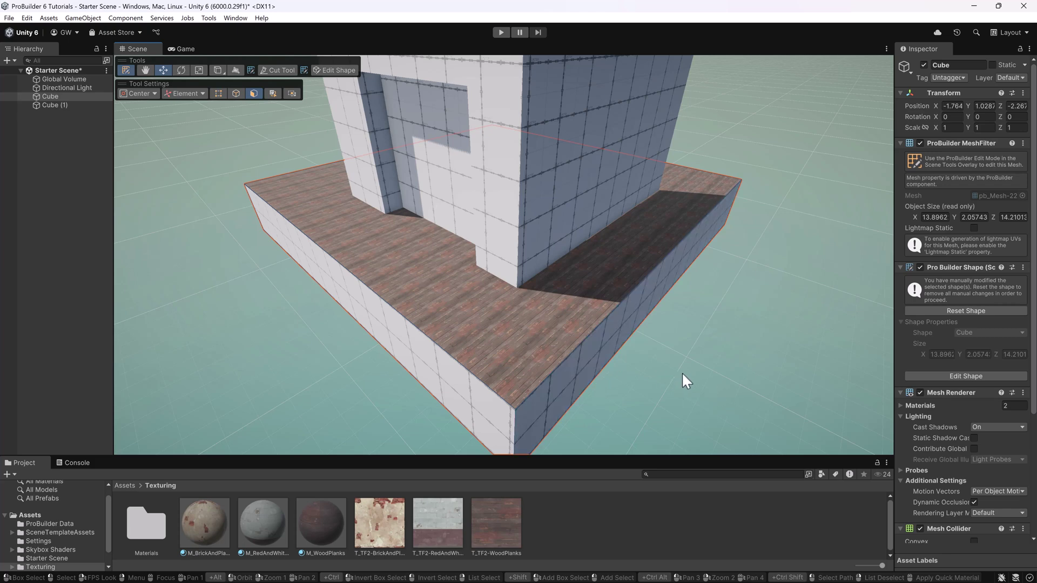
{"action": "scroll", "coordinate": [683, 375], "scroll_direction": "down", "scroll_amount": 3}
{"action": "left_click_drag", "start_coordinate": [724, 370], "coordinate": [817, 276], "text": "alt"}
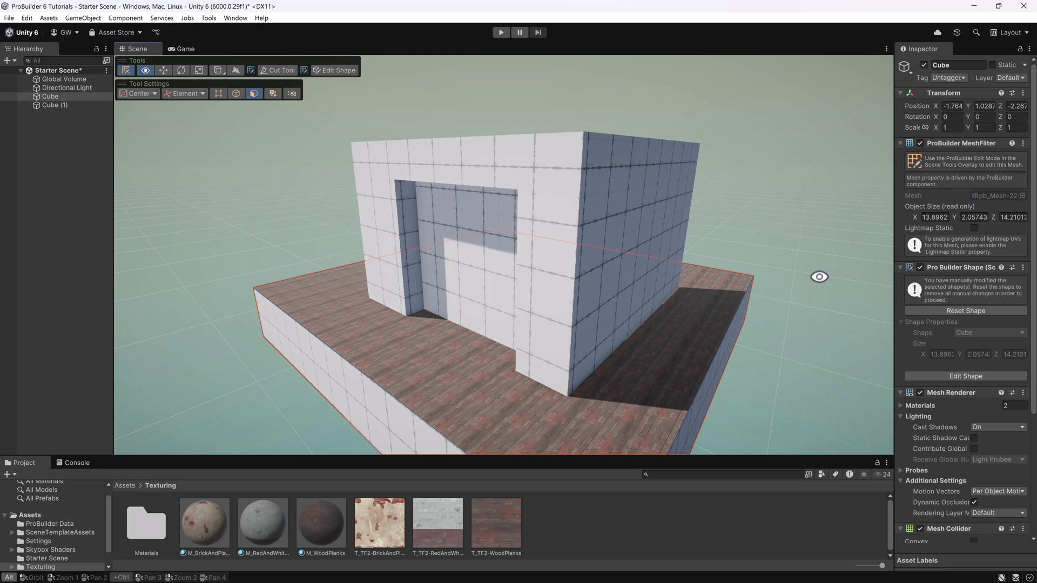
{"action": "left_click", "coordinate": [456, 220]}
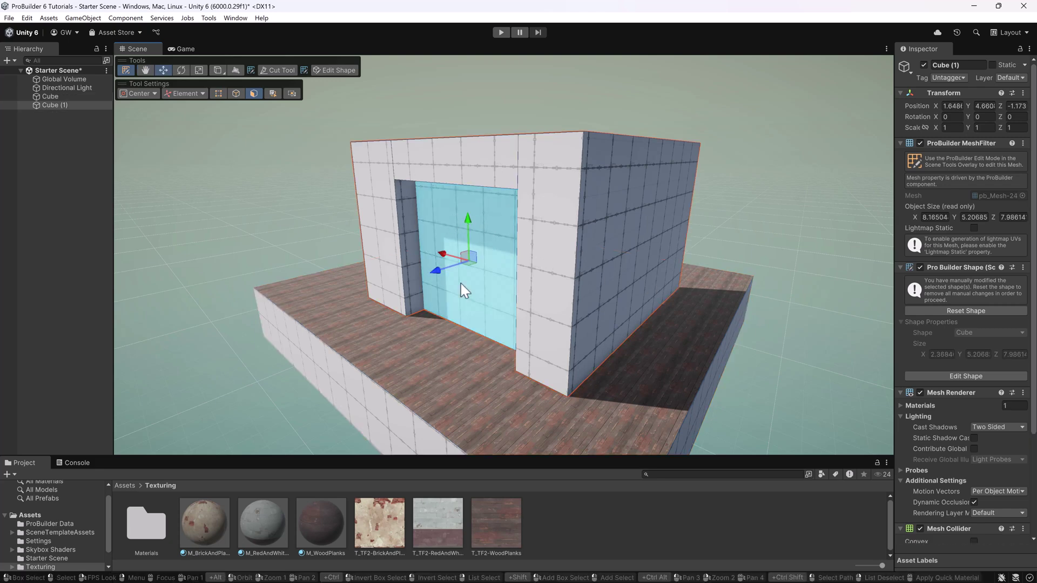
{"action": "left_click_drag", "start_coordinate": [215, 524], "coordinate": [473, 294]}
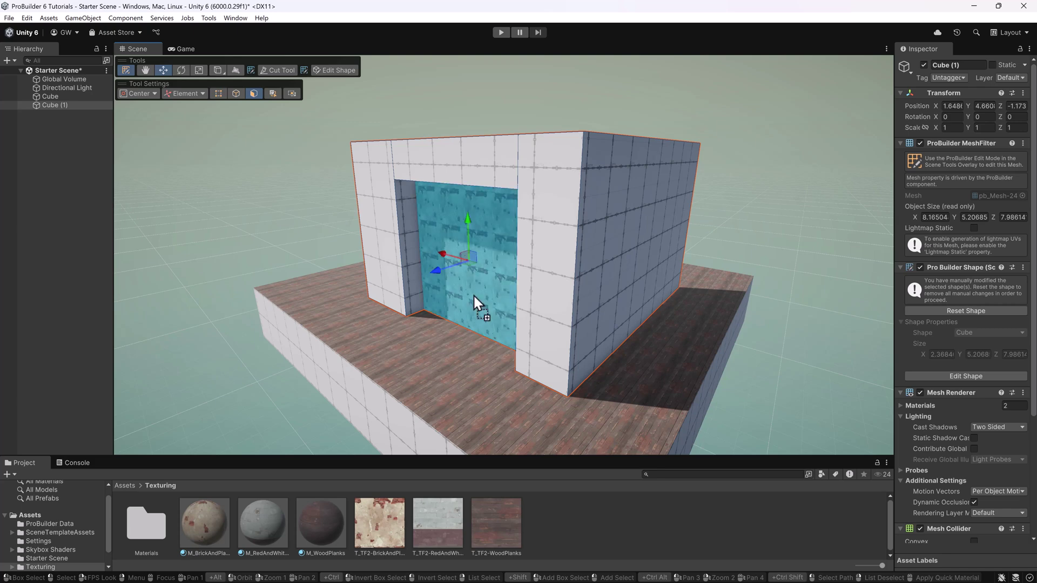
Invert the face selection on the building and apply the red-and-white material to all its other faces.
{"action": "right_click", "coordinate": [498, 243]}
{"action": "mouse_move", "coordinate": [514, 249]}
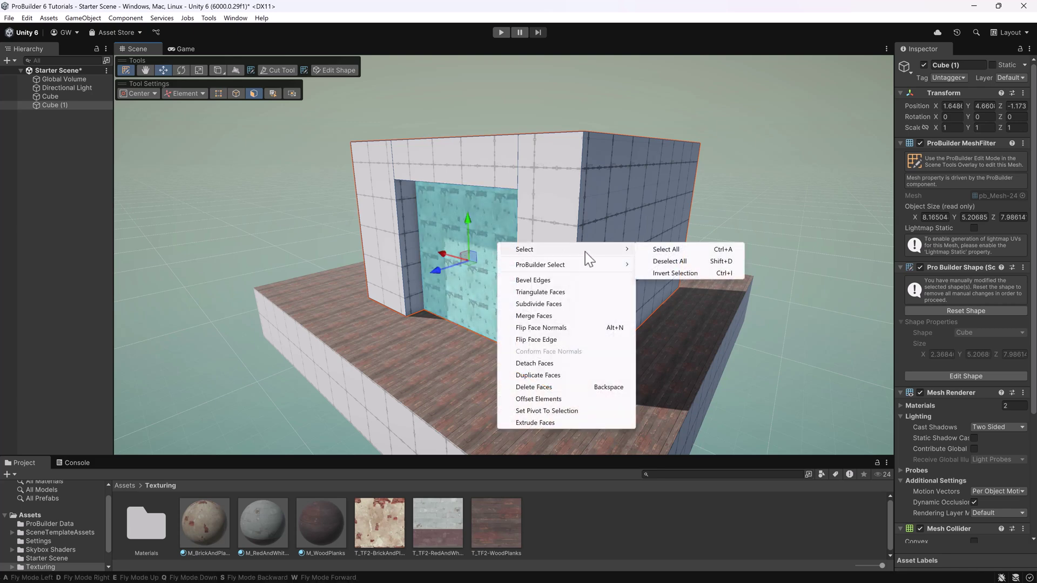
{"action": "left_click", "coordinate": [674, 273]}
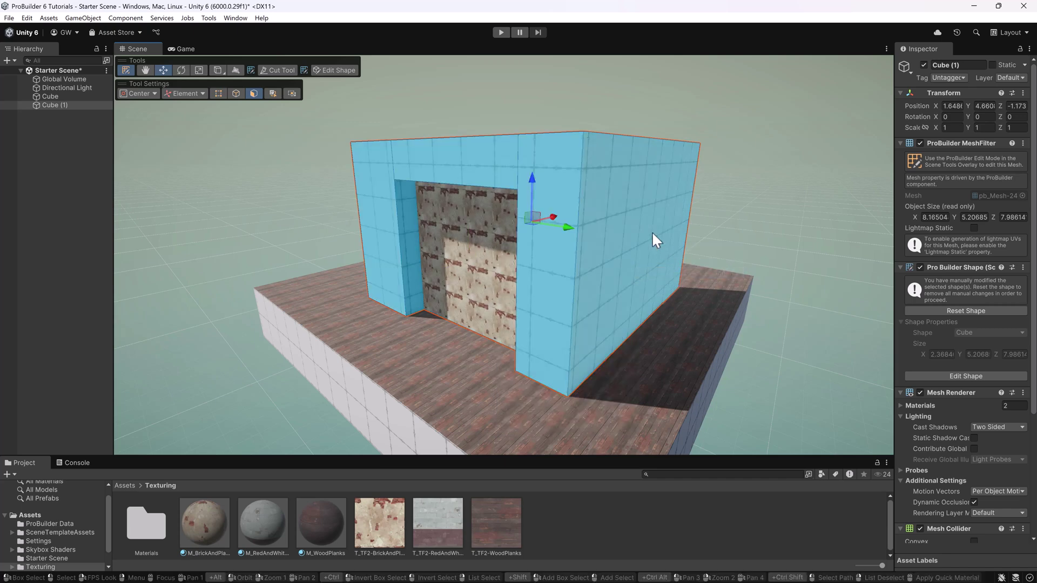
{"action": "left_click_drag", "start_coordinate": [258, 530], "coordinate": [391, 199]}
{"action": "left_click", "coordinate": [254, 212]}
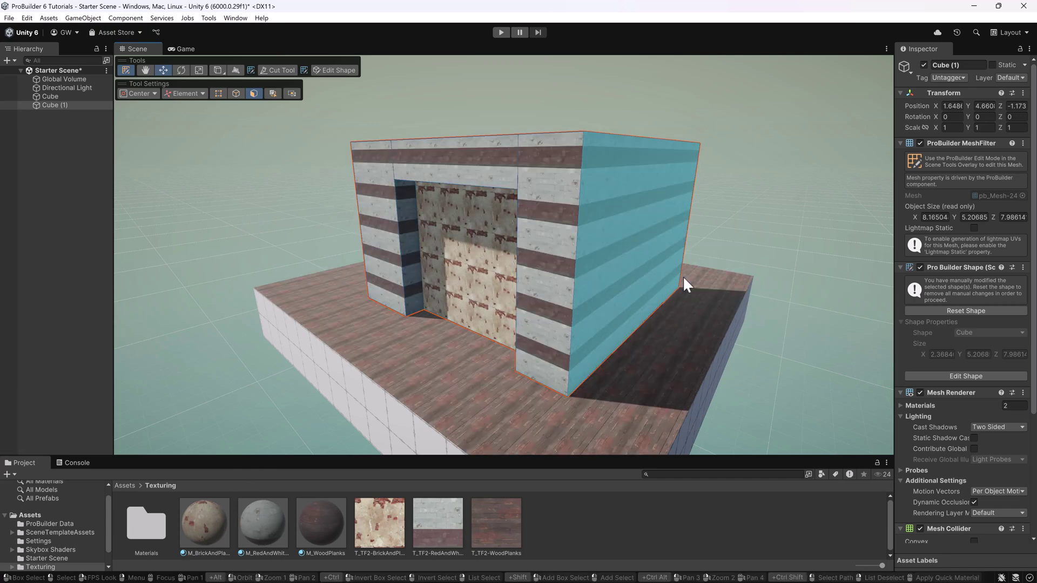
Set the M_WoodPlanks material's Surface Inputs tiling to 0.25 in both X and Y.
{"action": "left_click_drag", "start_coordinate": [688, 275], "coordinate": [727, 209], "text": "alt"}
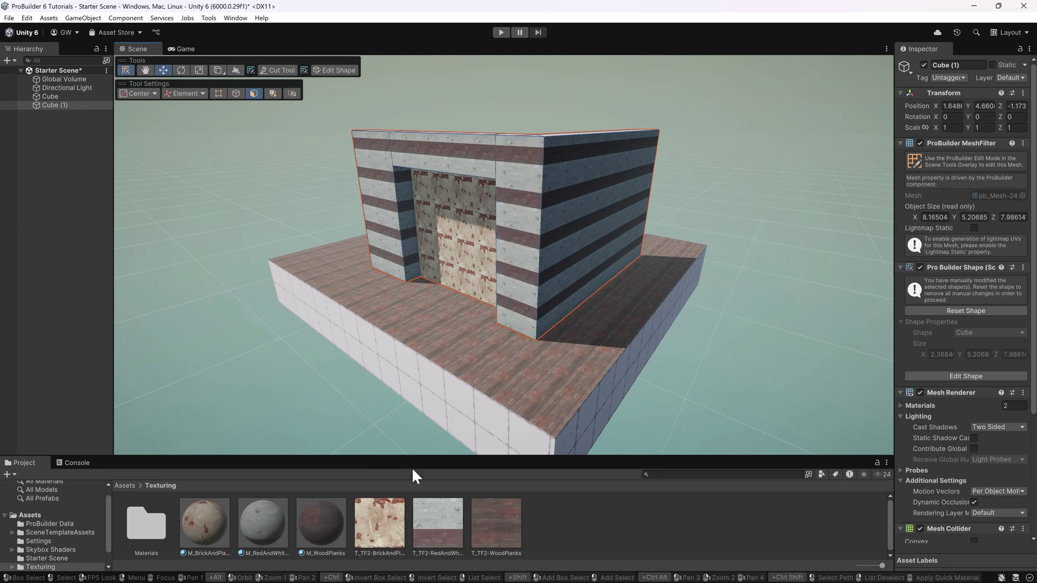
{"action": "left_click", "coordinate": [321, 532]}
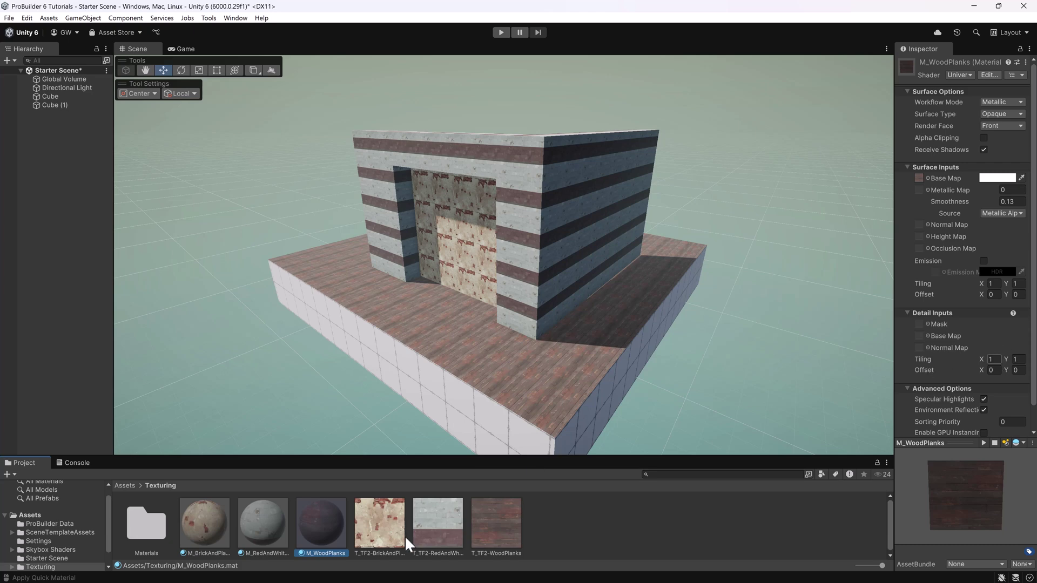
{"action": "left_click", "coordinate": [994, 359]}
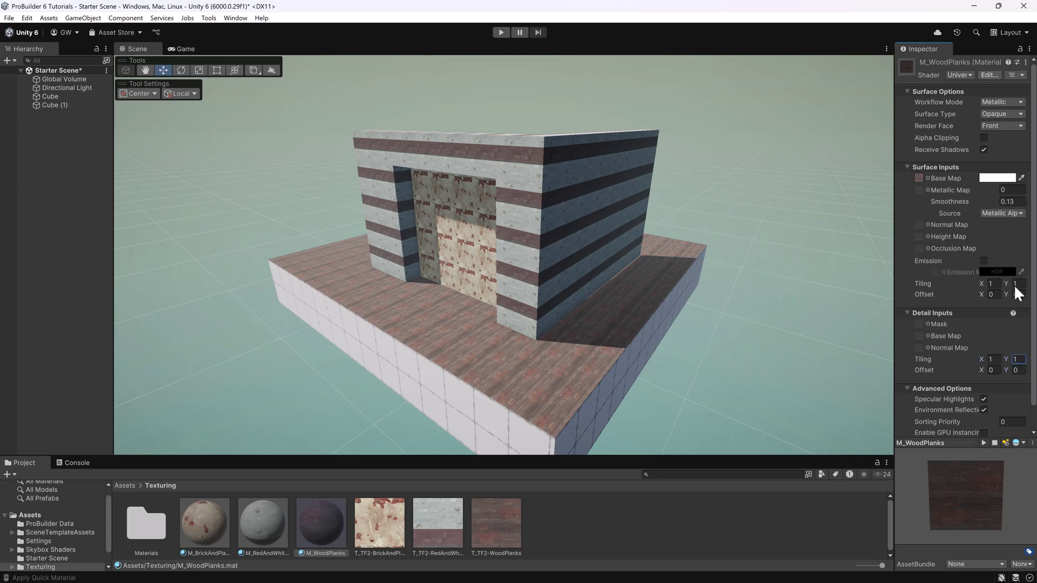
{"action": "left_click", "coordinate": [994, 283]}
{"action": "type", "text": "0.25"}
{"action": "key", "text": "Tab"}
{"action": "type", "text": "0.25"}
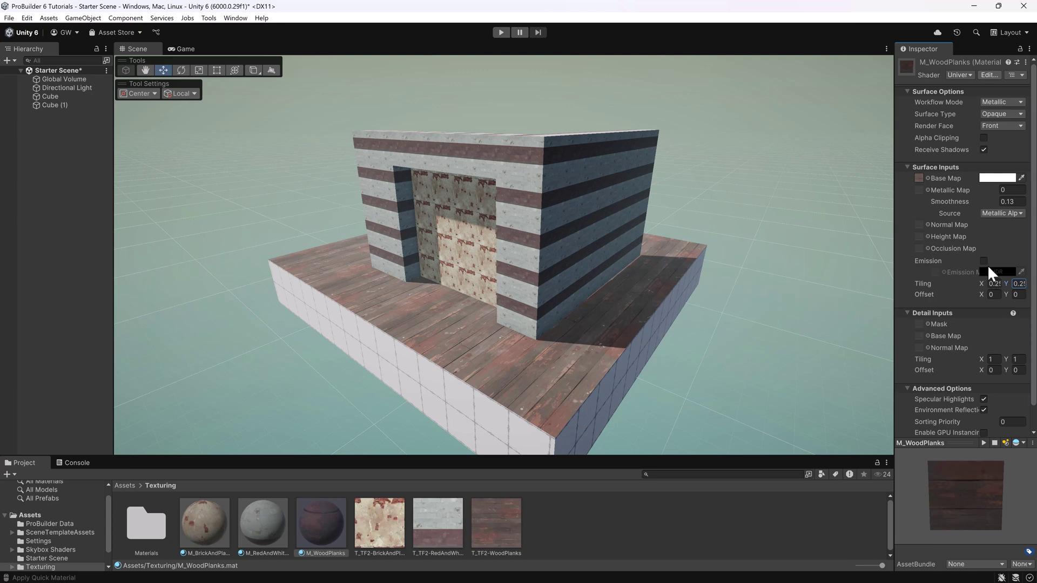
Reopen the building for ProBuilder face editing, select its recessed brick-and-plaster wall face and frame it.
{"action": "scroll", "coordinate": [429, 342], "scroll_direction": "up", "scroll_amount": 3}
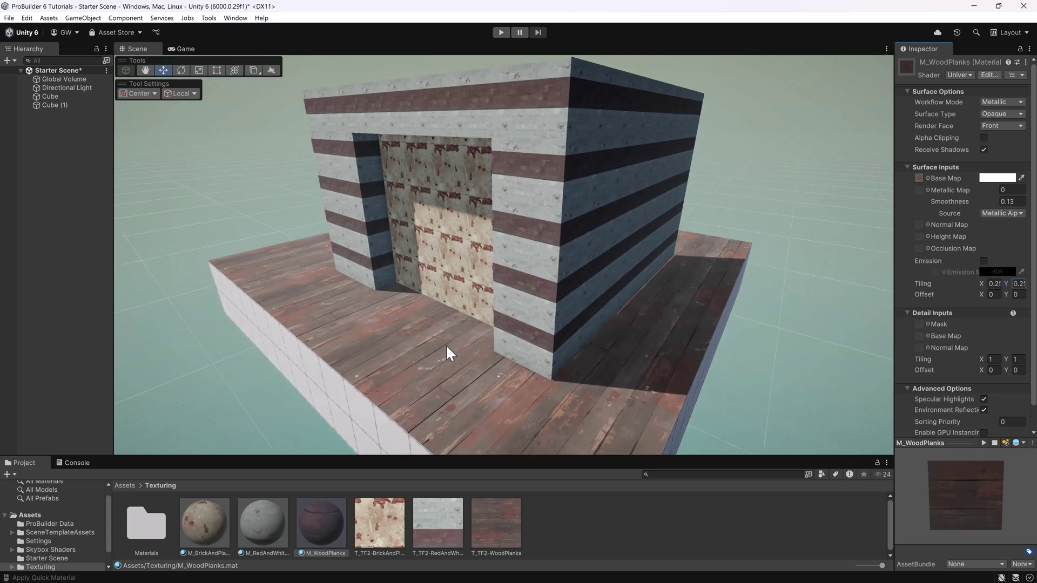
{"action": "mouse_move", "coordinate": [438, 343]}
{"action": "left_mouse_down", "text": "alt"}
{"action": "mouse_move", "coordinate": [514, 333]}
{"action": "mouse_move", "coordinate": [427, 349]}
{"action": "left_mouse_up", "text": "alt"}
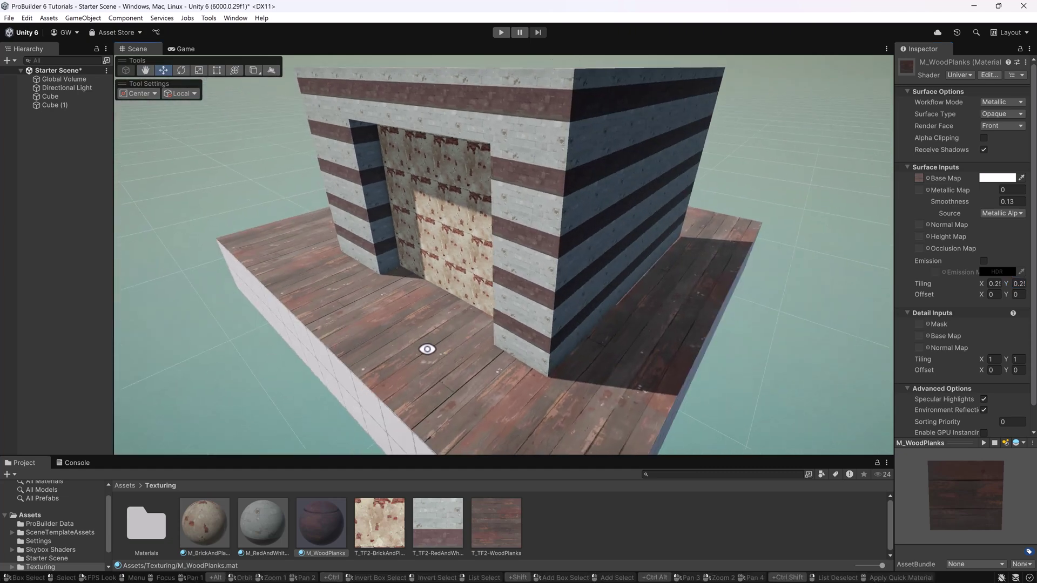
{"action": "left_click_drag", "start_coordinate": [449, 273], "coordinate": [470, 267], "text": "alt"}
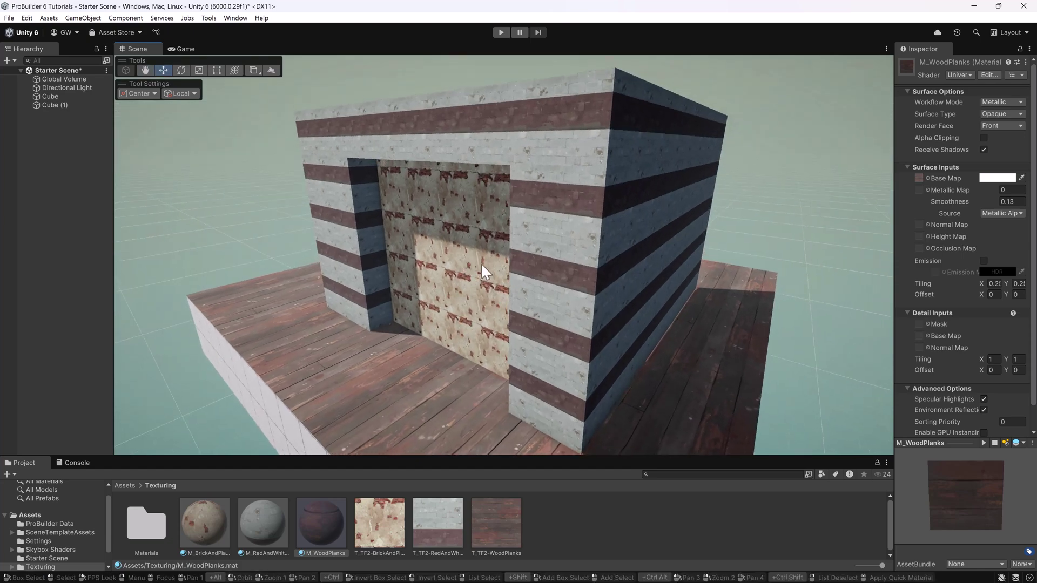
{"action": "left_click", "coordinate": [482, 264]}
{"action": "scroll", "coordinate": [378, 252], "scroll_direction": "up", "scroll_amount": 3}
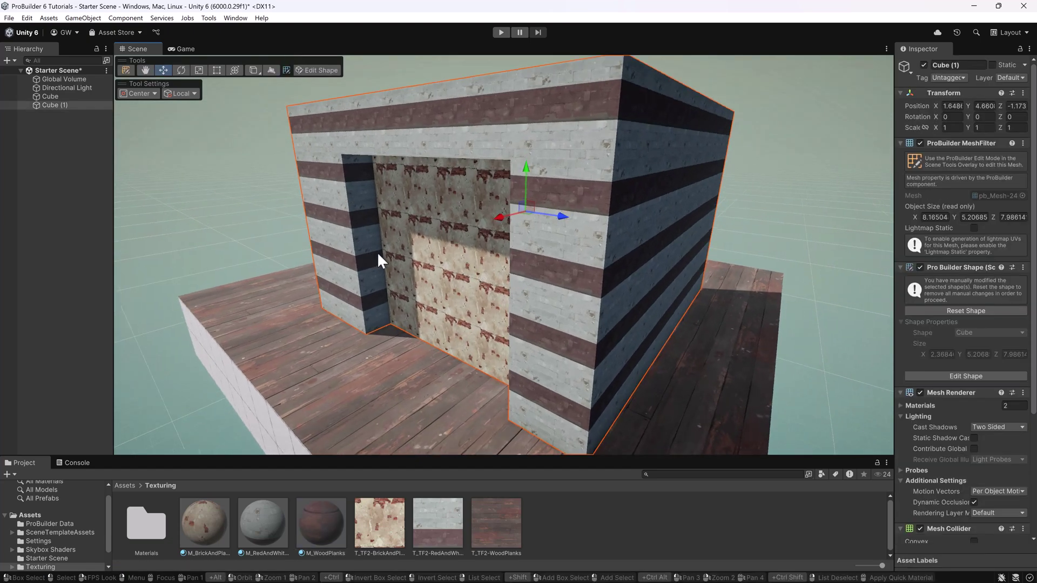
{"action": "left_click_drag", "start_coordinate": [391, 262], "coordinate": [406, 238], "text": "alt"}
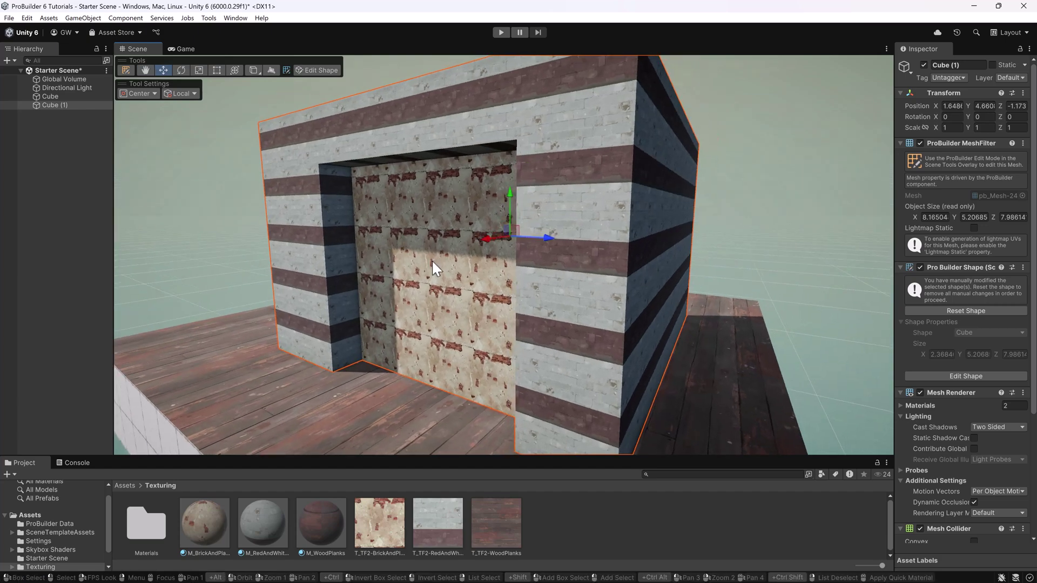
{"action": "left_click", "coordinate": [128, 70]}
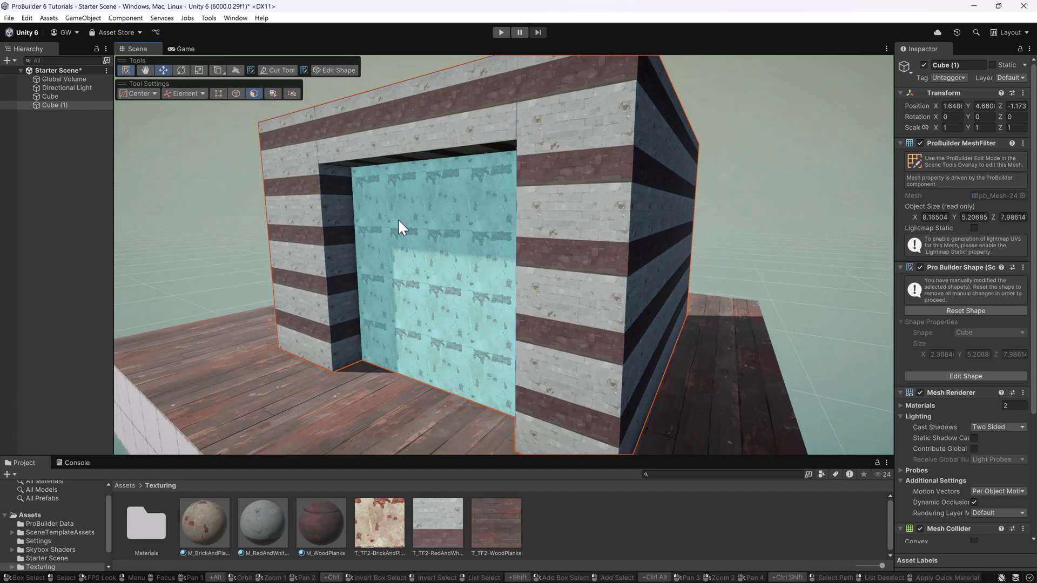
{"action": "left_click", "coordinate": [456, 283]}
{"action": "key", "text": "f"}
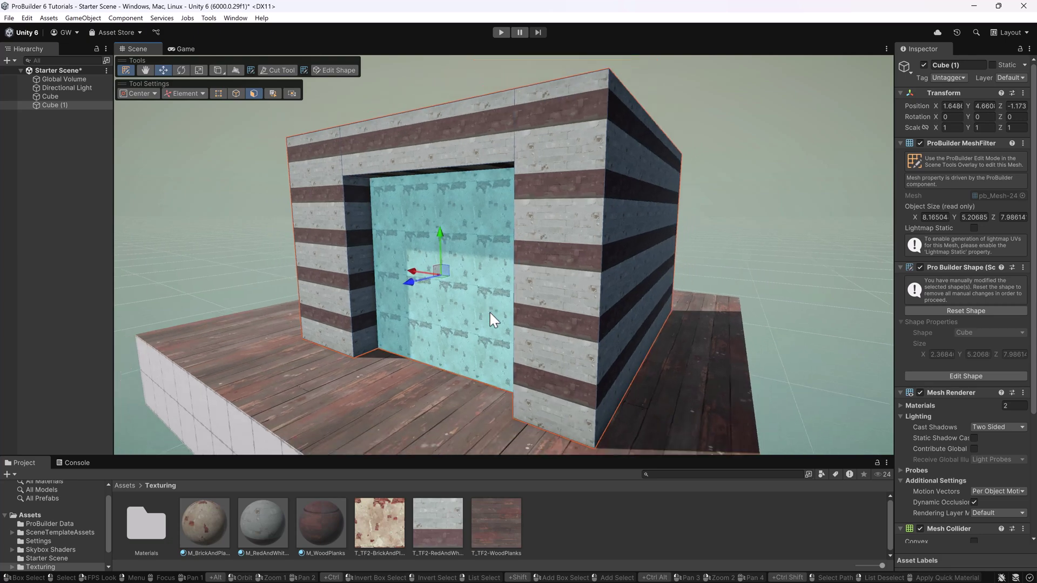
Open ProBuilder's UV Editor for the recessed wall face and position its window clear of that face.
{"action": "scroll", "coordinate": [489, 312], "scroll_direction": "up", "scroll_amount": 6}
{"action": "scroll", "coordinate": [462, 310], "scroll_direction": "down", "scroll_amount": 2}
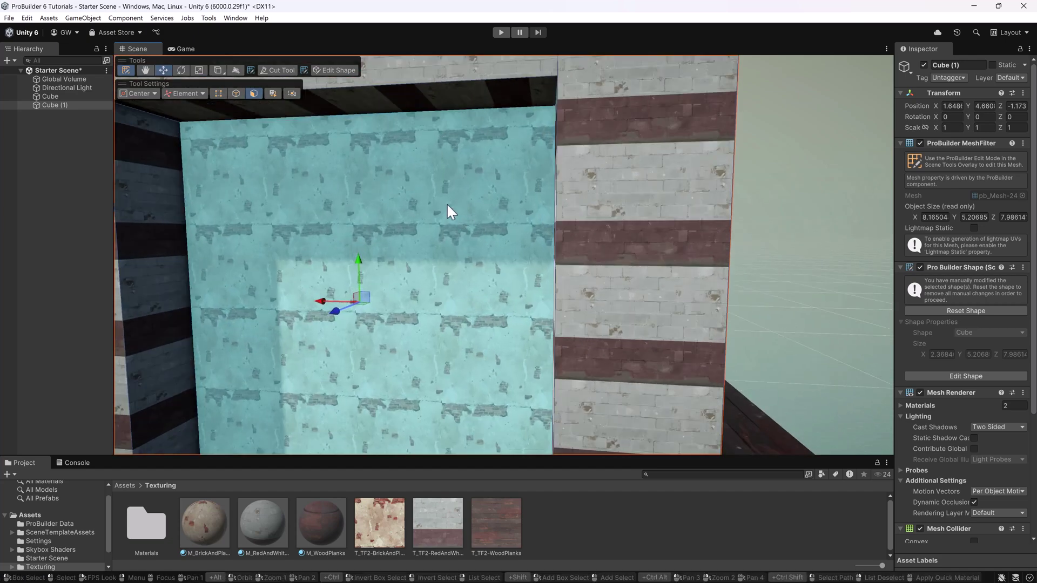
{"action": "scroll", "coordinate": [446, 203], "scroll_direction": "down", "scroll_amount": 3}
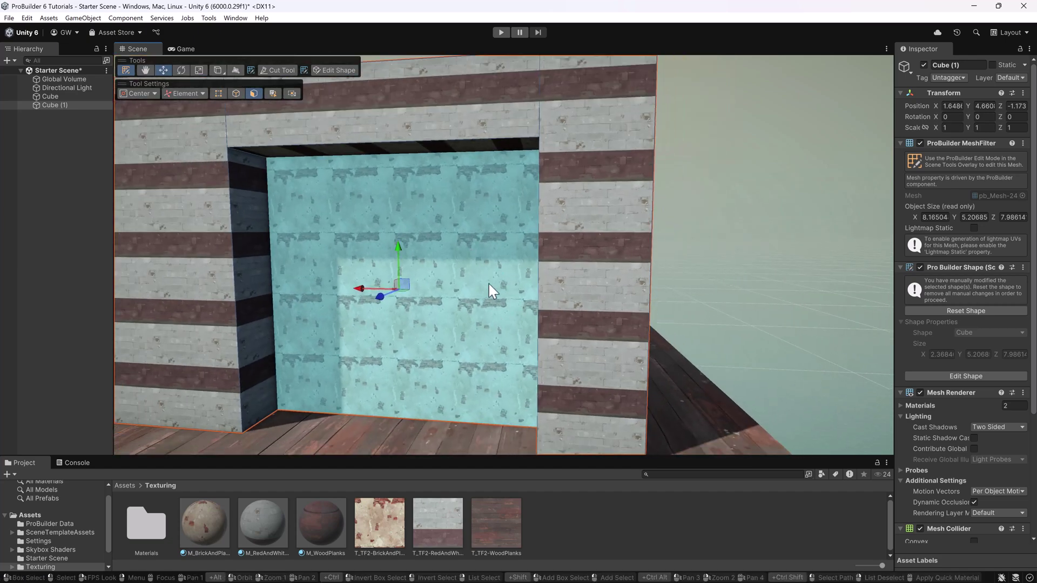
{"action": "mouse_move", "coordinate": [494, 284]}
{"action": "left_mouse_down", "text": "alt"}
{"action": "mouse_move", "coordinate": [544, 276]}
{"action": "mouse_move", "coordinate": [492, 294]}
{"action": "left_mouse_up", "text": "alt"}
{"action": "left_click", "coordinate": [215, 18]}
{"action": "mouse_move", "coordinate": [229, 30]}
{"action": "mouse_move", "coordinate": [320, 37]}
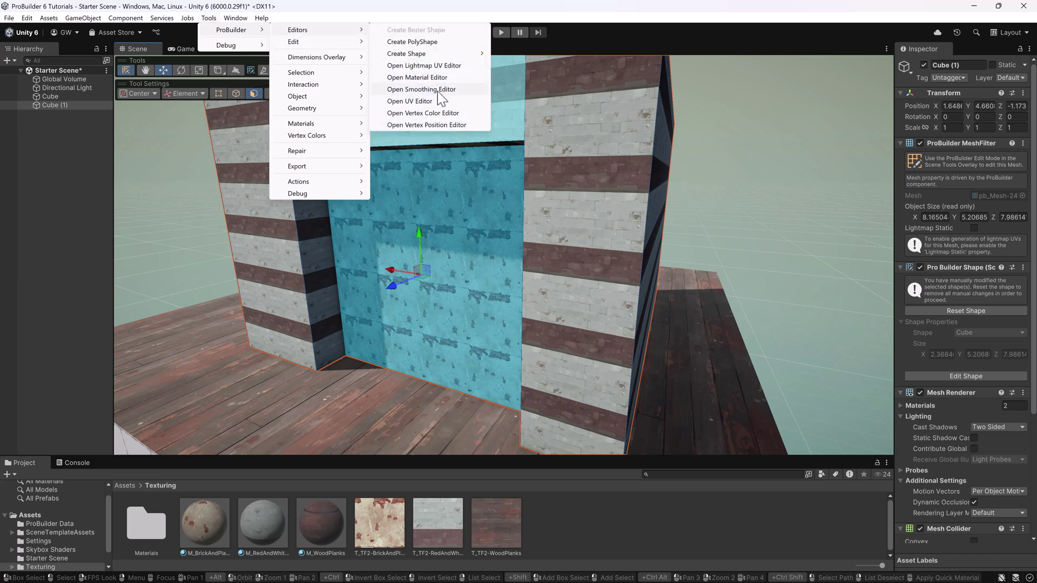
{"action": "left_click", "coordinate": [437, 103]}
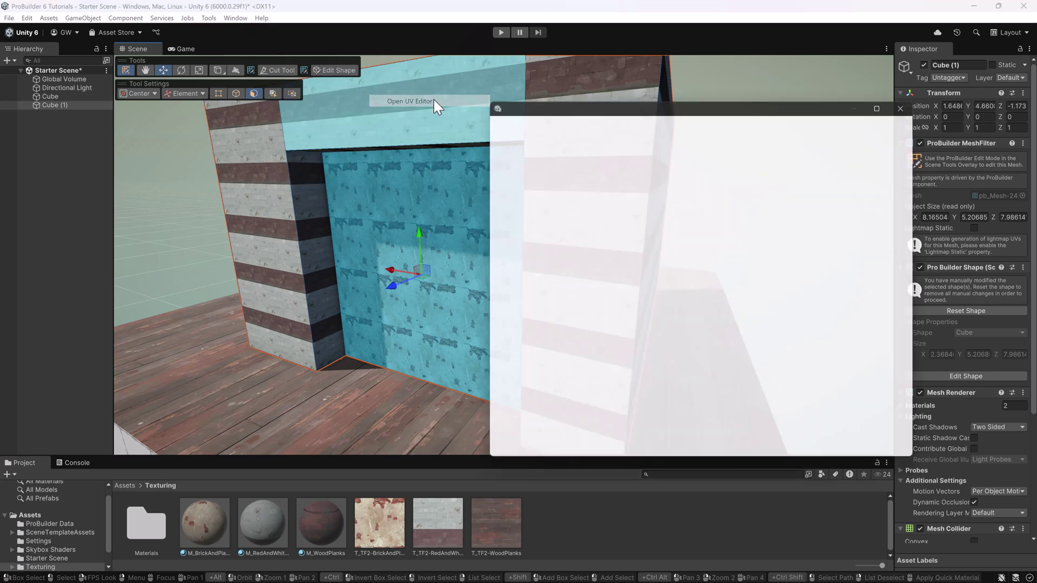
{"action": "scroll", "coordinate": [702, 293], "scroll_direction": "down", "scroll_amount": 5}
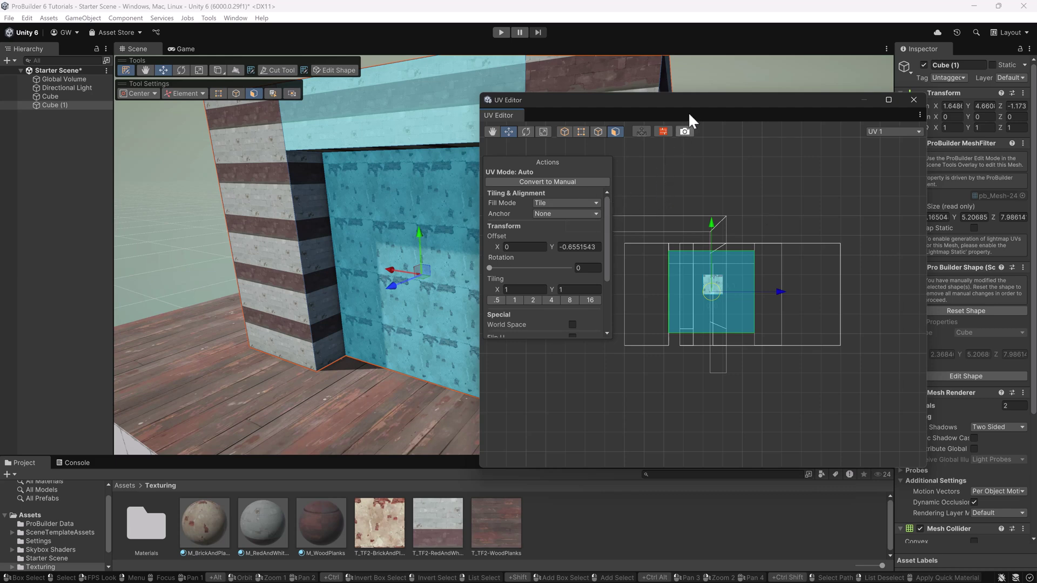
{"action": "left_click_drag", "start_coordinate": [696, 98], "coordinate": [763, 74]}
Examine how the recessed wall face's UVs cover the texture tile in the UV Editor.
{"action": "scroll", "coordinate": [437, 253], "scroll_direction": "up", "scroll_amount": 5}
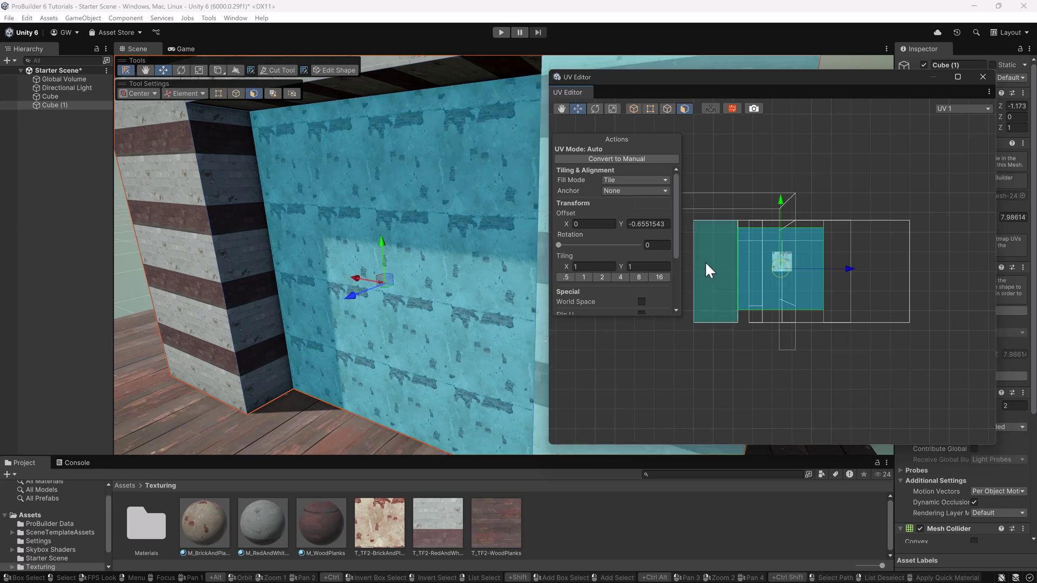
{"action": "scroll", "coordinate": [767, 264], "scroll_direction": "up", "scroll_amount": 5}
{"action": "scroll", "coordinate": [801, 227], "scroll_direction": "up", "scroll_amount": 4}
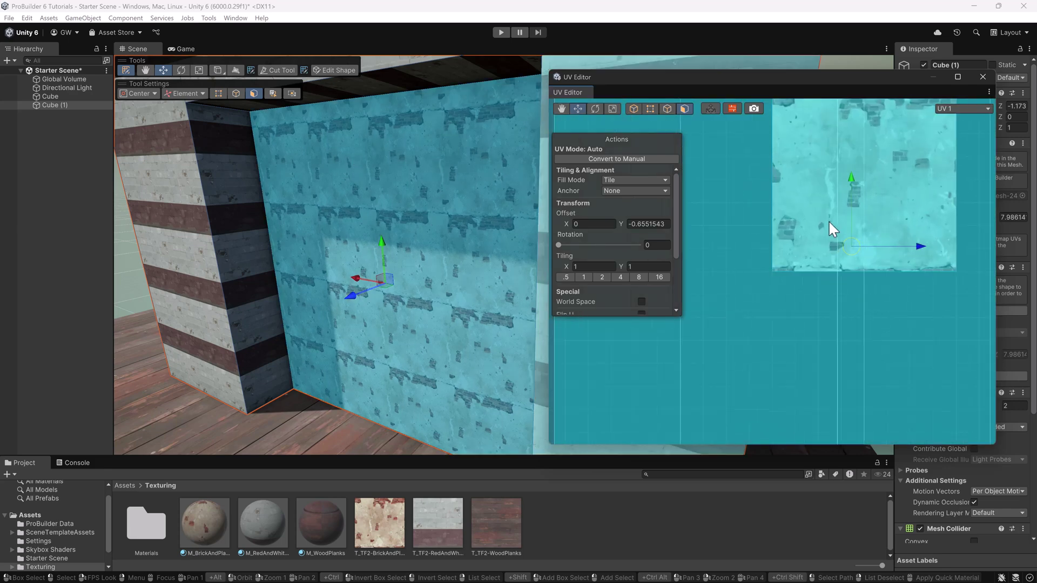
{"action": "middle_click_drag", "start_coordinate": [861, 191], "coordinate": [767, 323]}
{"action": "scroll", "coordinate": [816, 258], "scroll_direction": "down", "scroll_amount": 3}
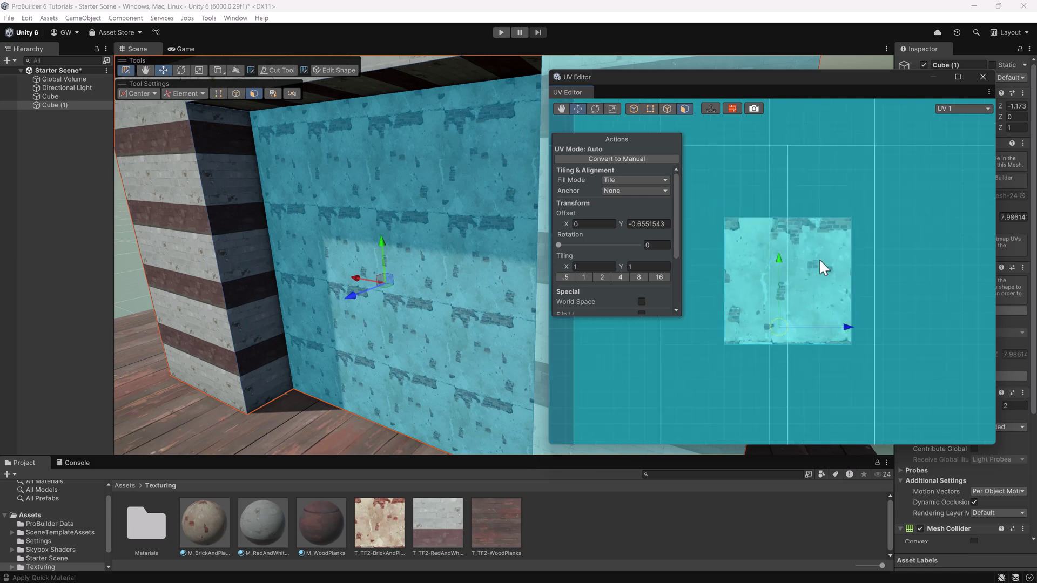
{"action": "scroll", "coordinate": [770, 257], "scroll_direction": "down", "scroll_amount": 3}
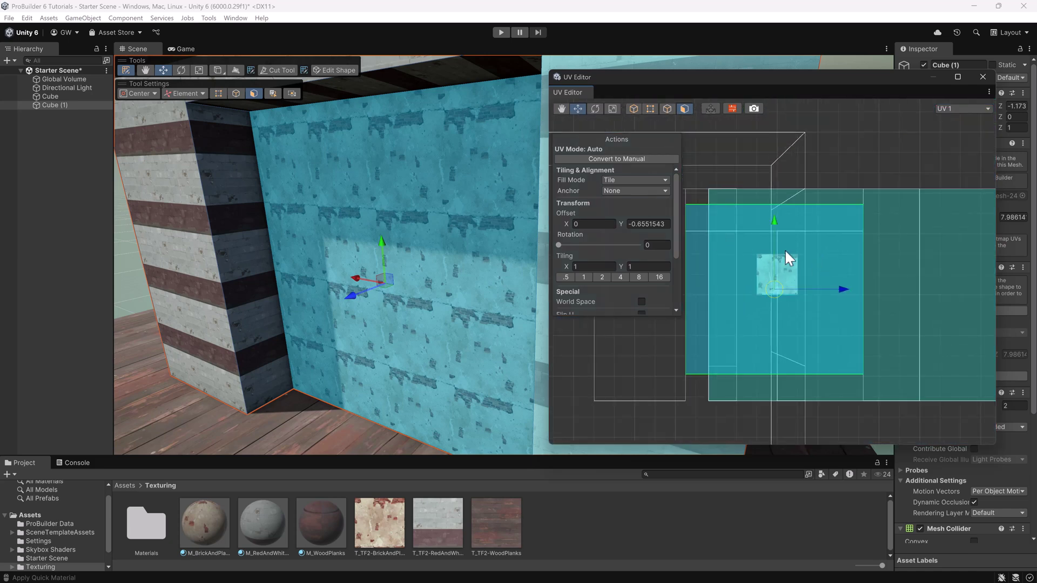
Review the recessed wall face's automatic tiling options and convert its UVs to manual mode.
{"action": "scroll", "coordinate": [793, 271], "scroll_direction": "down", "scroll_amount": 1}
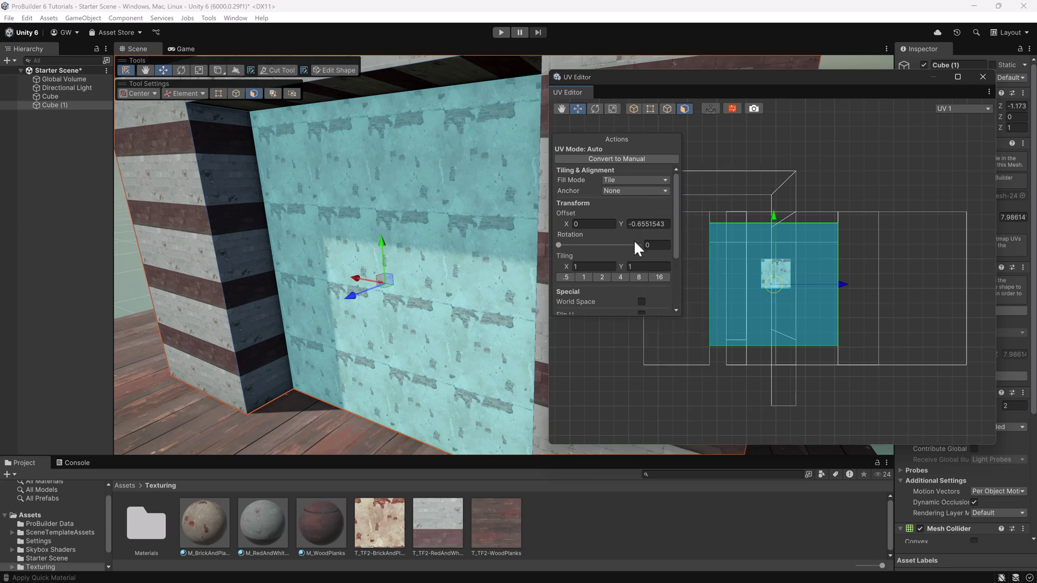
{"action": "scroll", "coordinate": [633, 242], "scroll_direction": "down", "scroll_amount": 3}
{"action": "scroll", "coordinate": [613, 253], "scroll_direction": "up", "scroll_amount": 2}
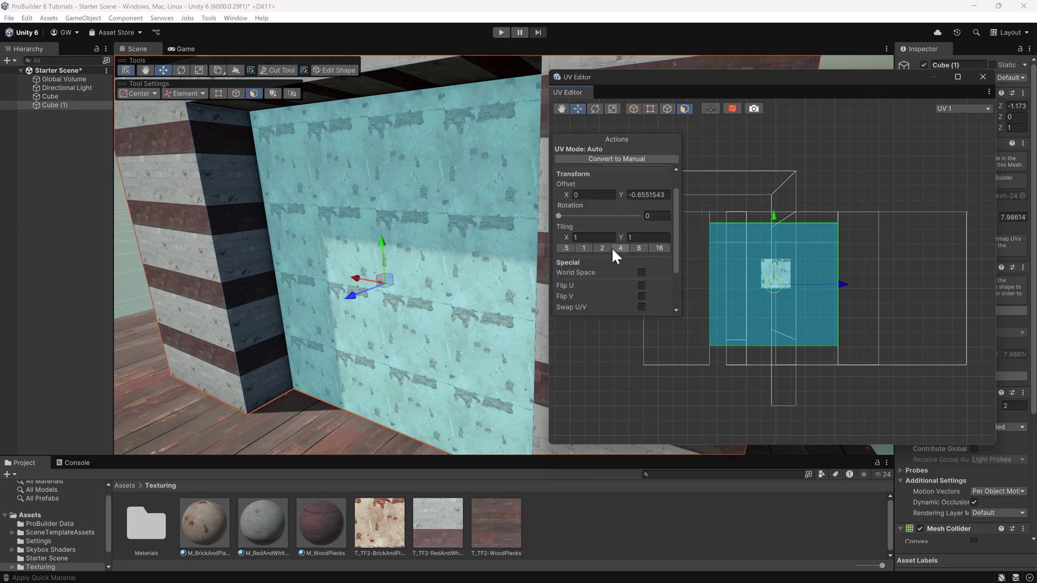
{"action": "scroll", "coordinate": [615, 256], "scroll_direction": "up", "scroll_amount": 1}
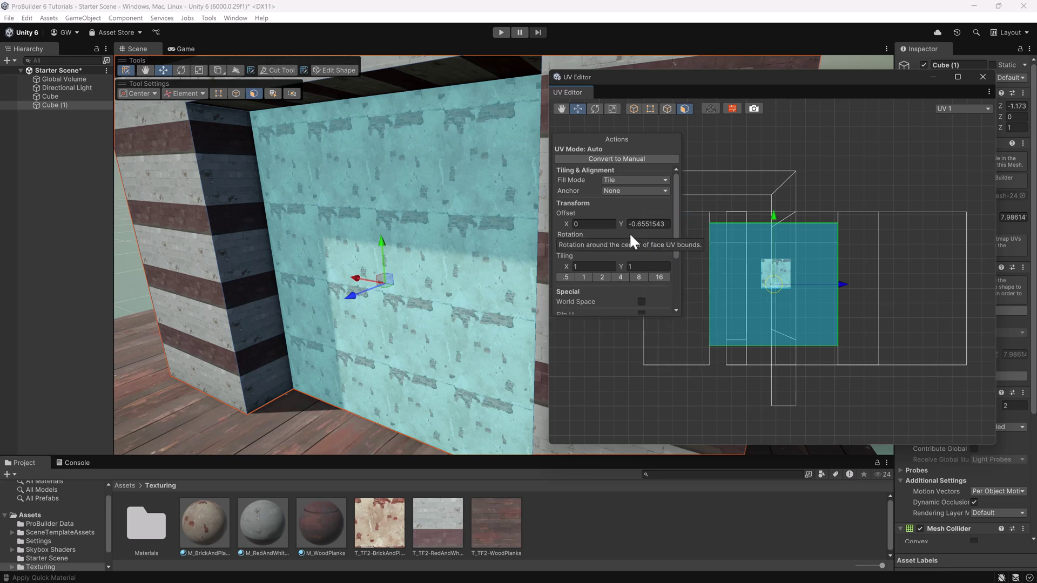
{"action": "left_click", "coordinate": [653, 161]}
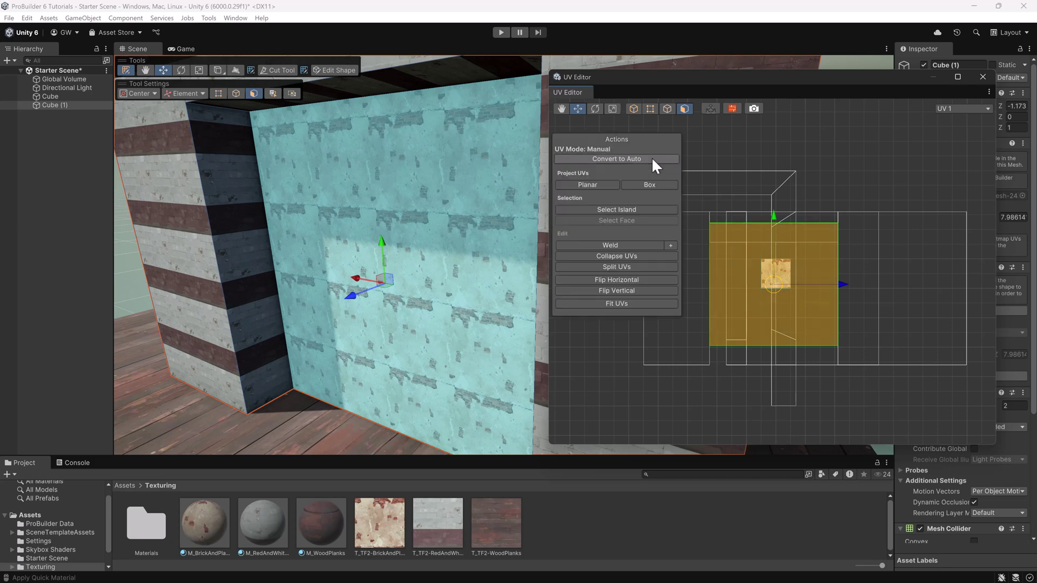
{"action": "middle_click_drag", "start_coordinate": [793, 319], "coordinate": [818, 328]}
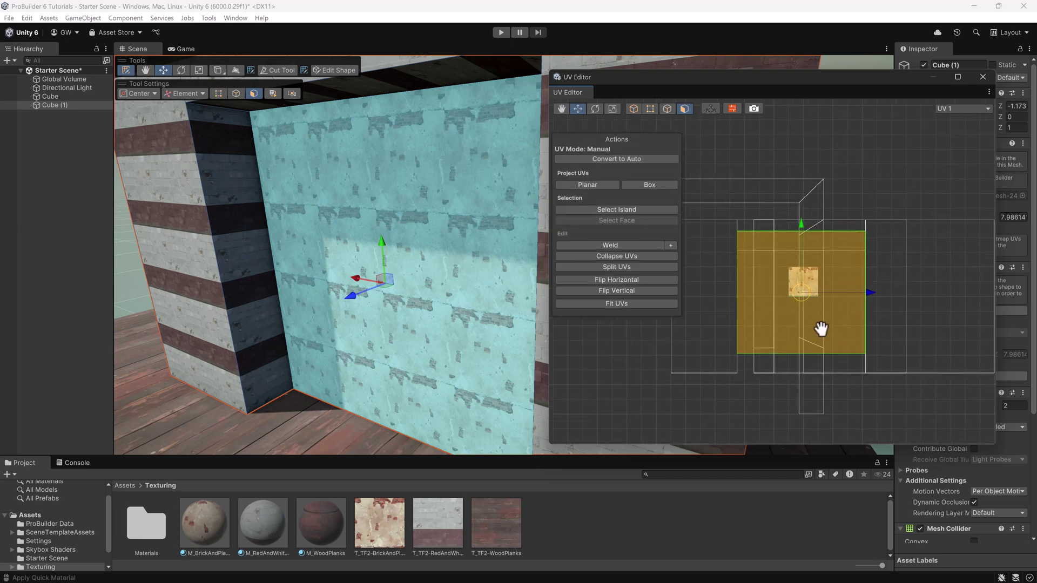
{"action": "scroll", "coordinate": [816, 301], "scroll_direction": "up", "scroll_amount": 6}
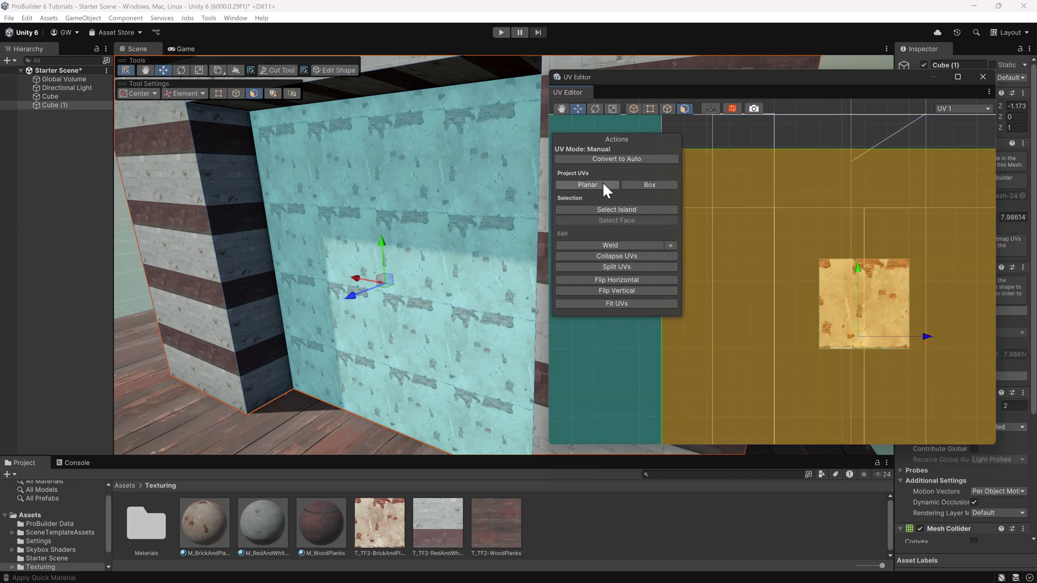
Planar-project the recessed wall face's UVs and fit them to a single texture tile.
{"action": "left_click", "coordinate": [601, 183]}
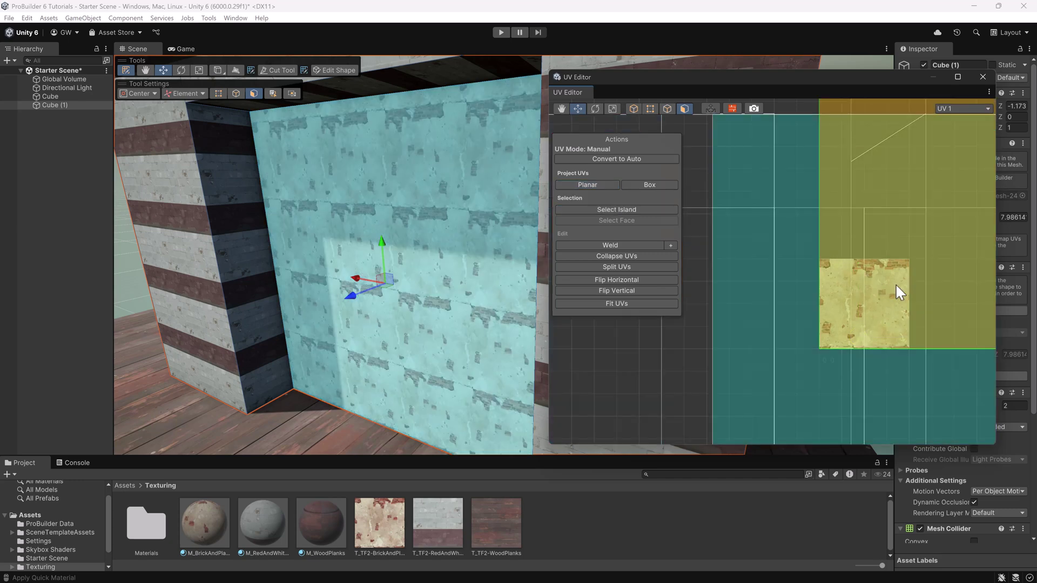
{"action": "scroll", "coordinate": [898, 280], "scroll_direction": "down", "scroll_amount": 5}
{"action": "middle_click_drag", "start_coordinate": [897, 280], "coordinate": [870, 319]}
{"action": "left_click", "coordinate": [641, 304]}
{"action": "scroll", "coordinate": [760, 332], "scroll_direction": "up", "scroll_amount": 5}
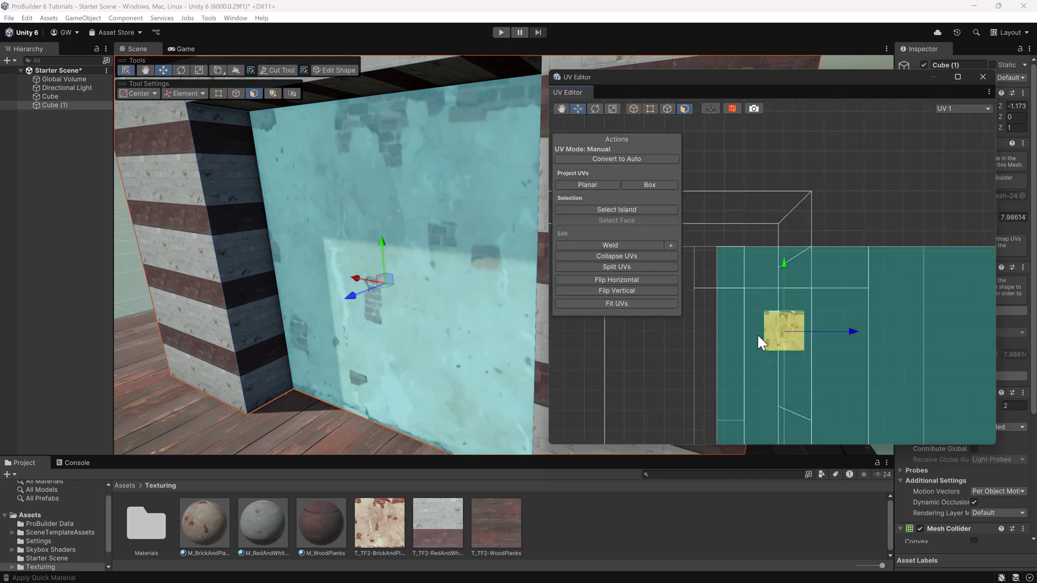
{"action": "middle_click_drag", "start_coordinate": [819, 364], "coordinate": [814, 185]}
{"action": "scroll", "coordinate": [818, 245], "scroll_direction": "up", "scroll_amount": 2}
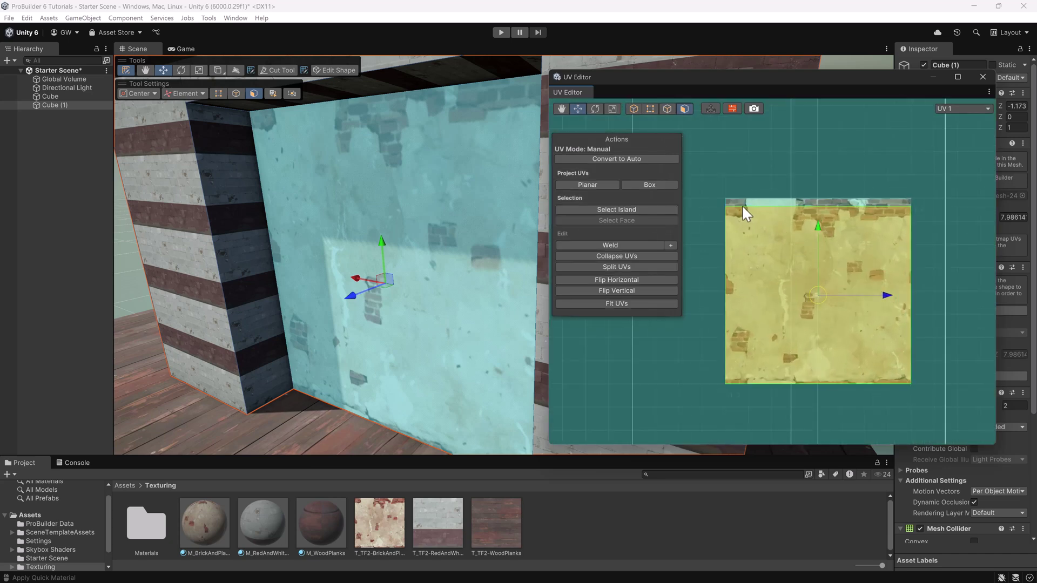
Examine the fitted brick-and-plaster texture without its selection highlight and reselect the recessed wall face.
{"action": "scroll", "coordinate": [366, 313], "scroll_direction": "down", "scroll_amount": 4}
{"action": "left_click", "coordinate": [185, 225]}
{"action": "left_click_drag", "start_coordinate": [387, 309], "coordinate": [486, 324], "text": "alt"}
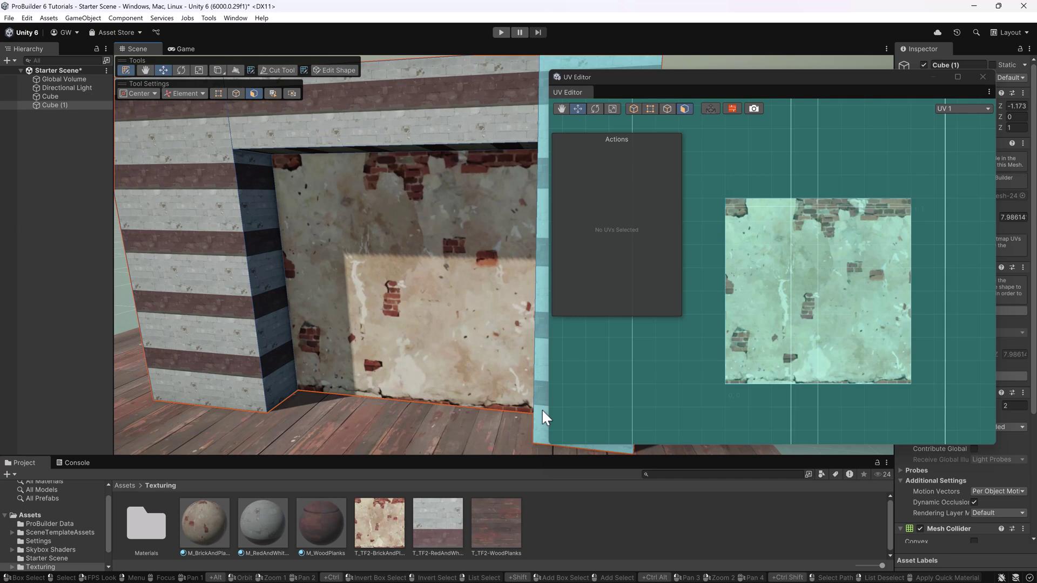
{"action": "right_click_drag", "start_coordinate": [542, 410], "coordinate": [449, 294], "text": "alt"}
{"action": "left_click", "coordinate": [450, 293]}
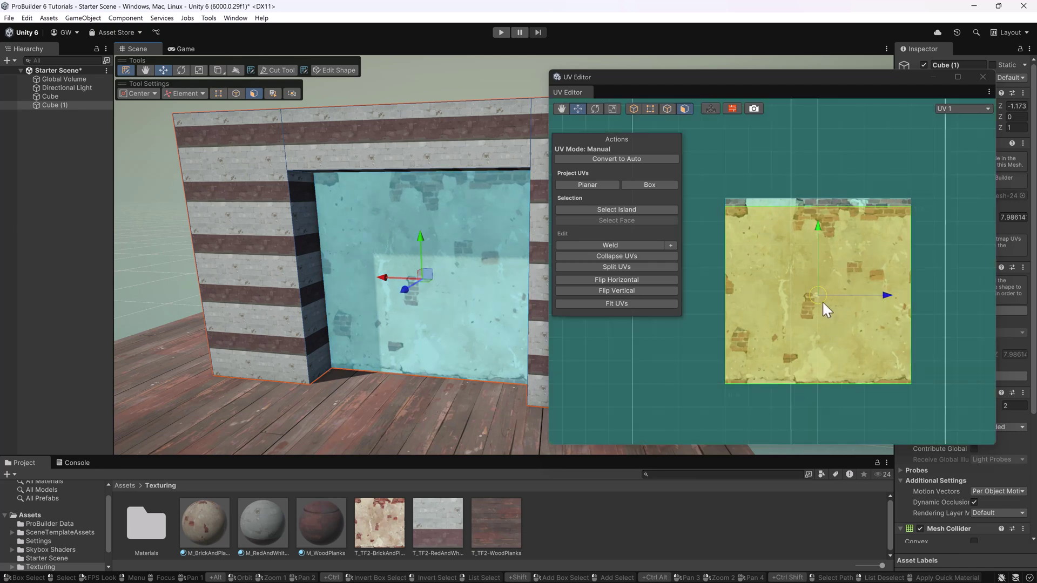
Try shifting the recessed wall face's UV island diagonally down and left, and switch to the Scale tool.
{"action": "left_click_drag", "start_coordinate": [822, 300], "coordinate": [810, 320]}
{"action": "left_click", "coordinate": [601, 109]}
{"action": "left_click", "coordinate": [612, 108]}
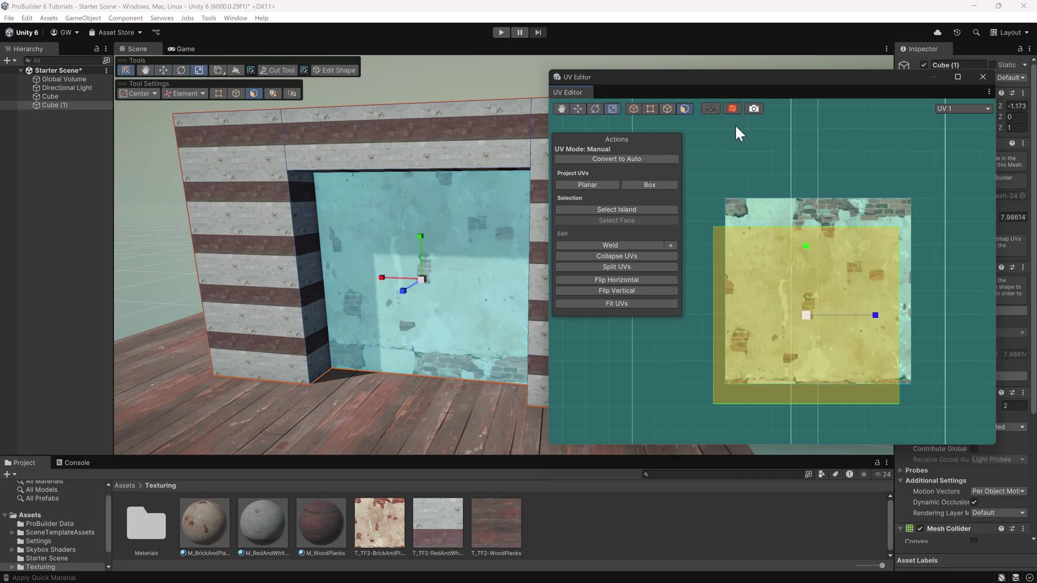
Enable texture handles in the Scene view and shift the recessed wall's texture slightly with the Move tool.
{"action": "left_click", "coordinate": [711, 109]}
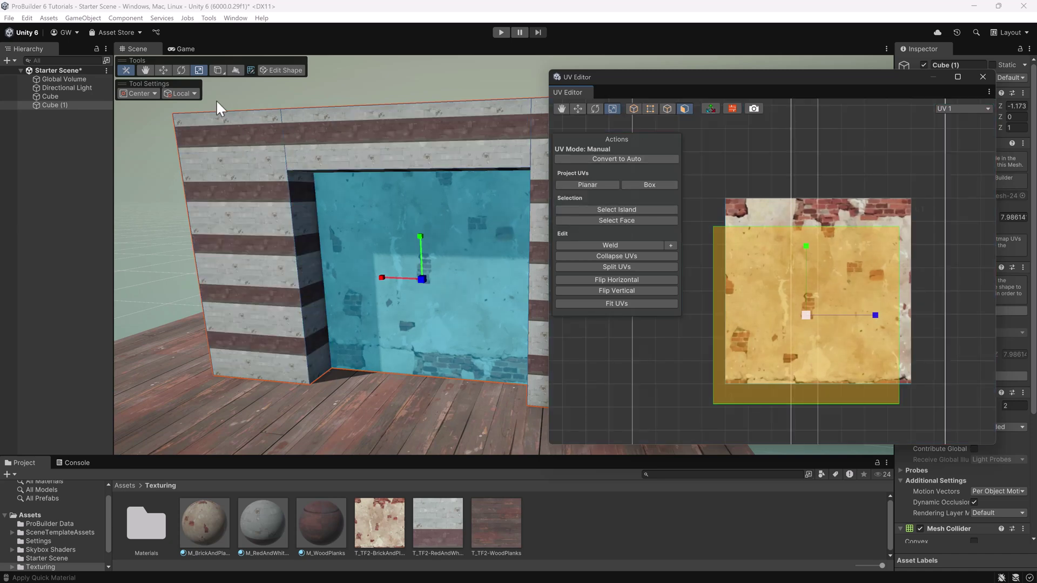
{"action": "left_click", "coordinate": [171, 70]}
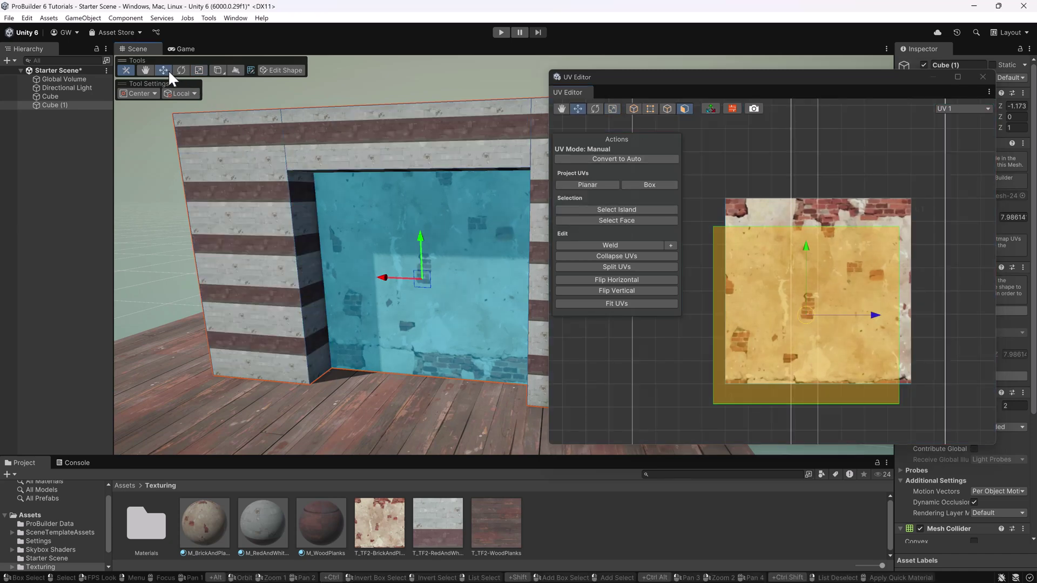
{"action": "left_click_drag", "start_coordinate": [372, 227], "coordinate": [423, 287], "text": "alt"}
Try rotating the recessed wall's texture directly in the Scene view, and undo the texture rotation and shift.
{"action": "key", "text": "e"}
{"action": "left_click_drag", "start_coordinate": [452, 248], "coordinate": [478, 318]}
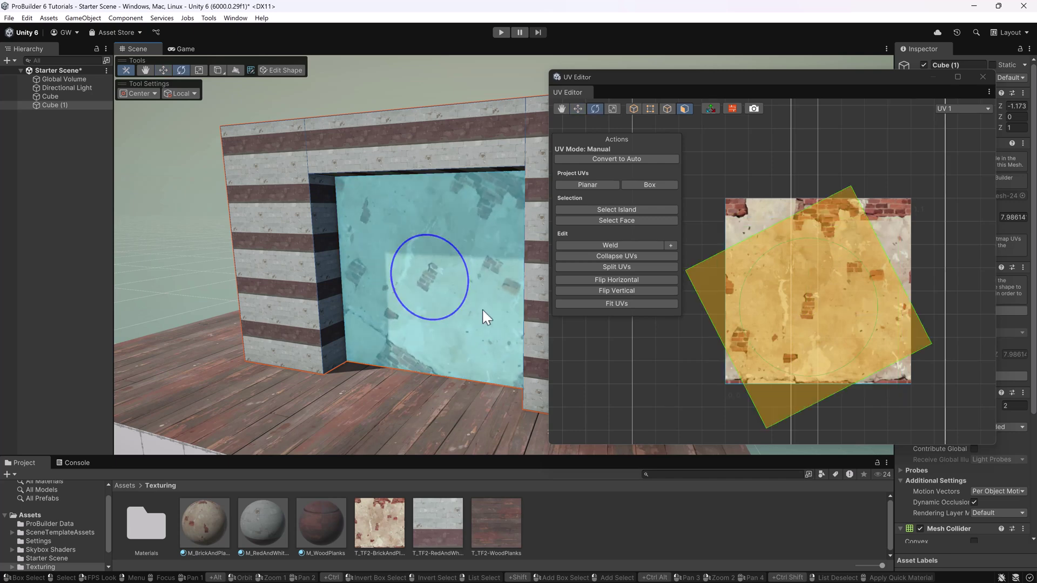
{"action": "scroll", "coordinate": [441, 254], "scroll_direction": "up", "scroll_amount": 2}
{"action": "middle_click_drag", "start_coordinate": [452, 235], "coordinate": [436, 219]}
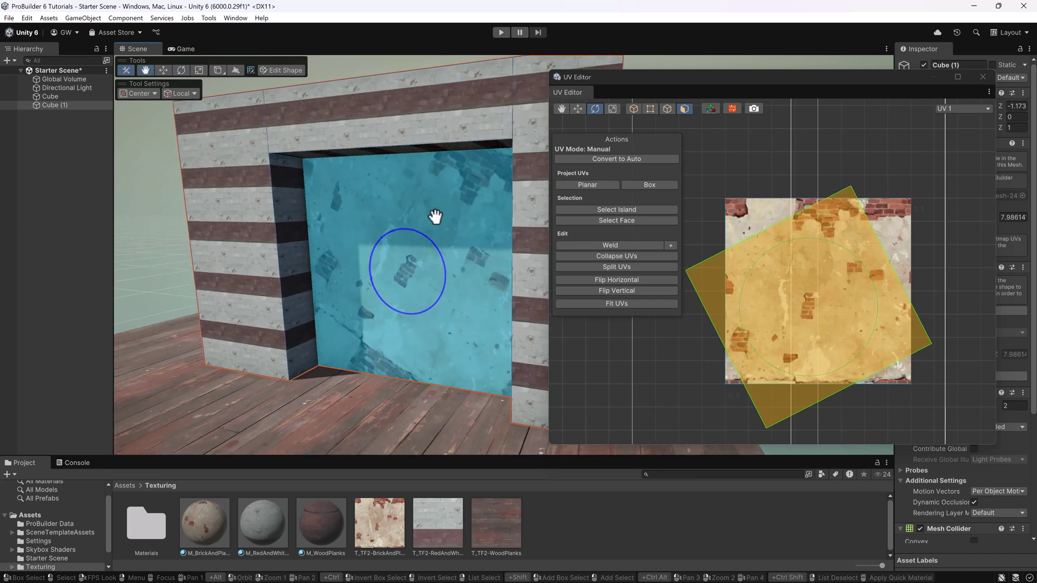
{"action": "key", "text": "ctrl+z"}
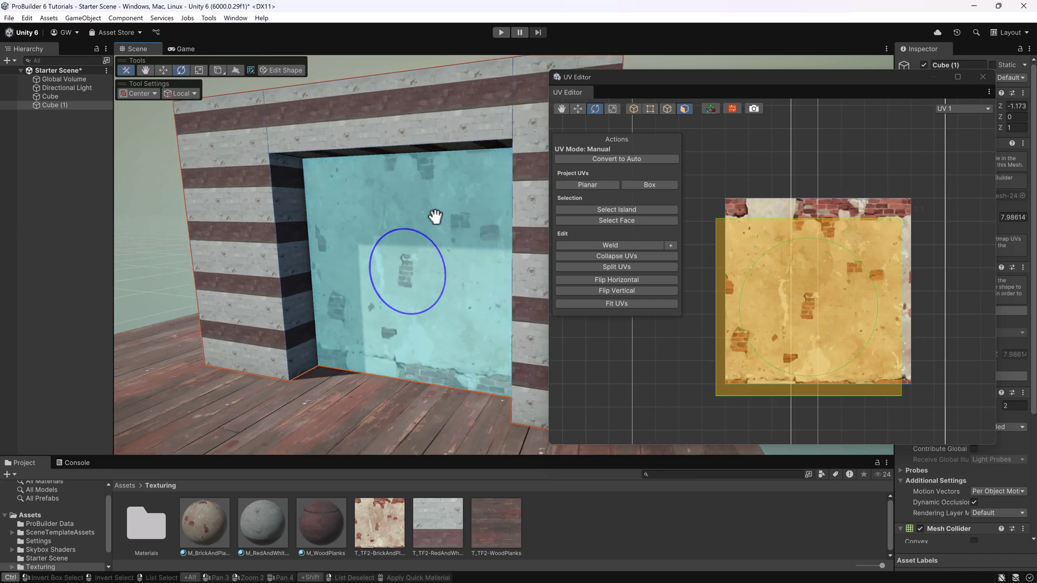
{"action": "key", "text": "ctrl+z"}
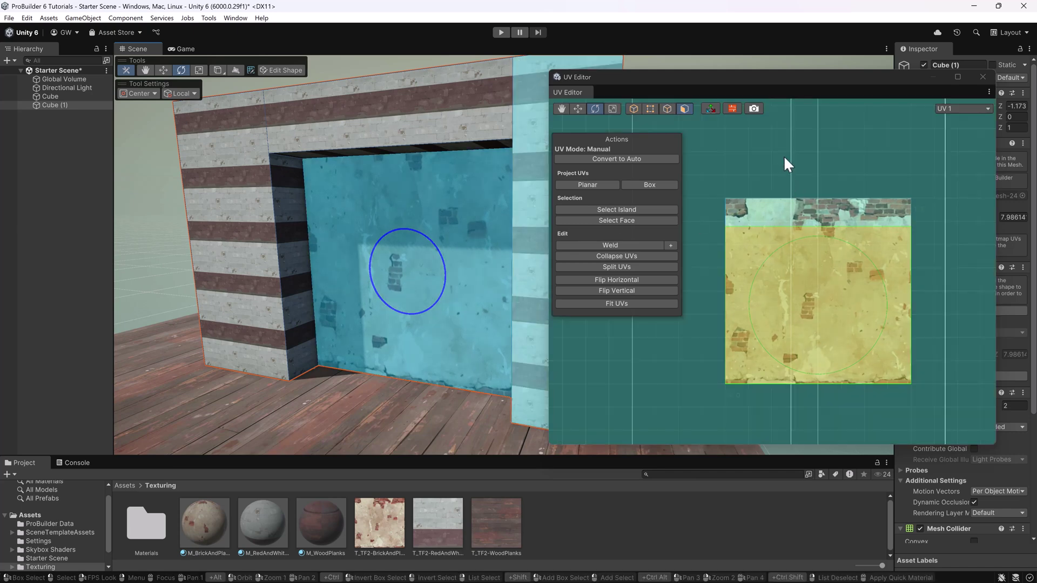
Reselect the recessed wall face with the Move tool active and save the scene.
{"action": "scroll", "coordinate": [786, 161], "scroll_direction": "down", "scroll_amount": 5}
{"action": "left_click", "coordinate": [757, 126]}
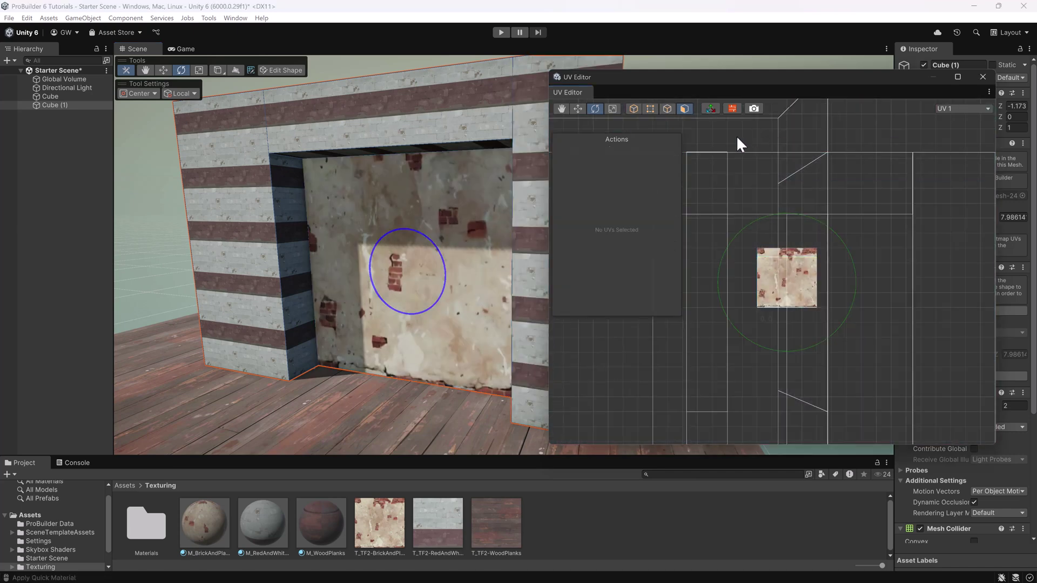
{"action": "left_click", "coordinate": [442, 217]}
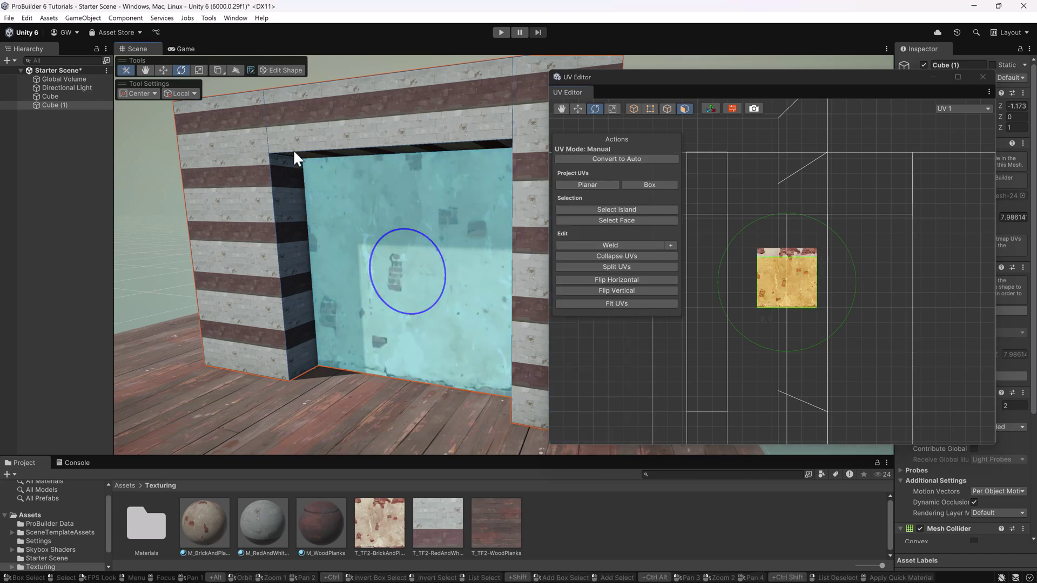
{"action": "left_click", "coordinate": [166, 70]}
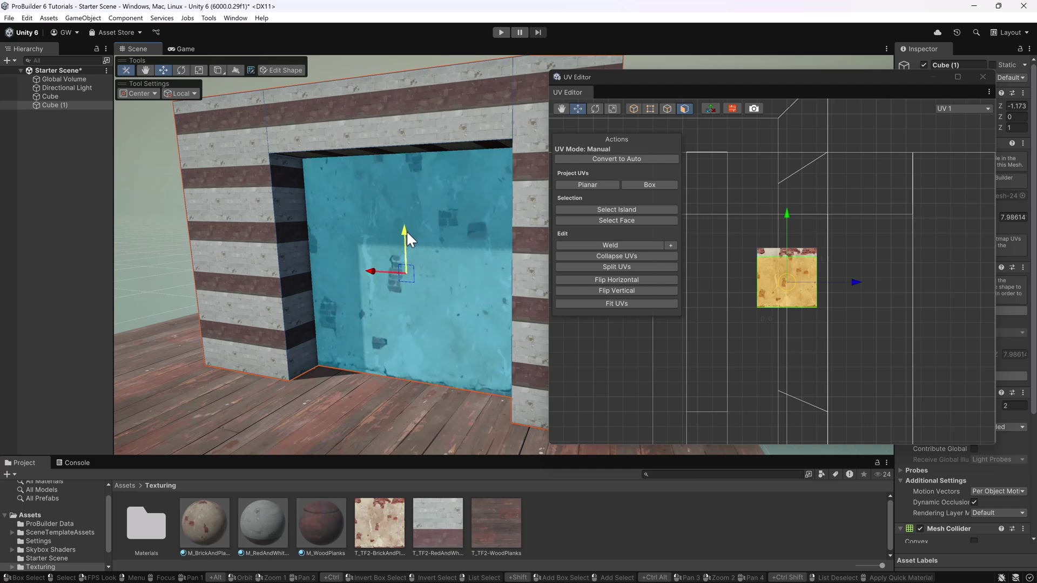
{"action": "scroll", "coordinate": [426, 248], "scroll_direction": "down", "scroll_amount": 4}
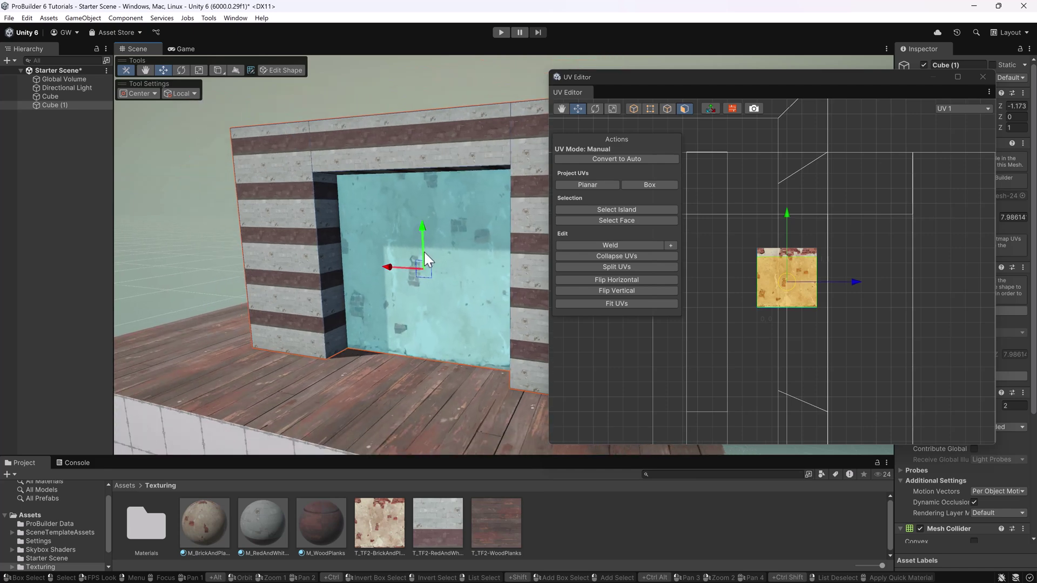
{"action": "key", "text": "ctrl+s"}
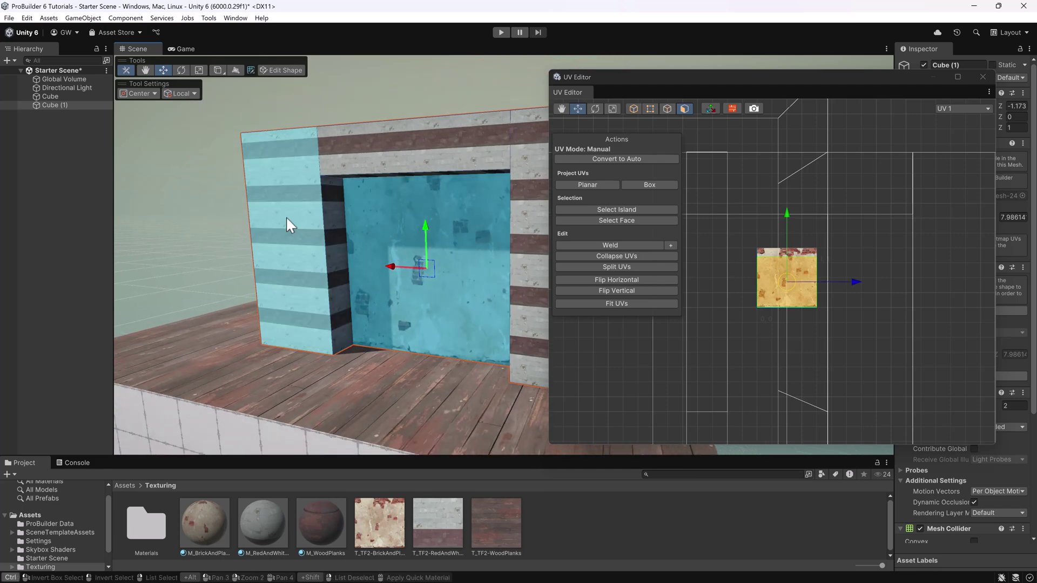
Select the striped front face of the left pillar and convert its UVs to manual mode.
{"action": "left_click", "coordinate": [300, 231]}
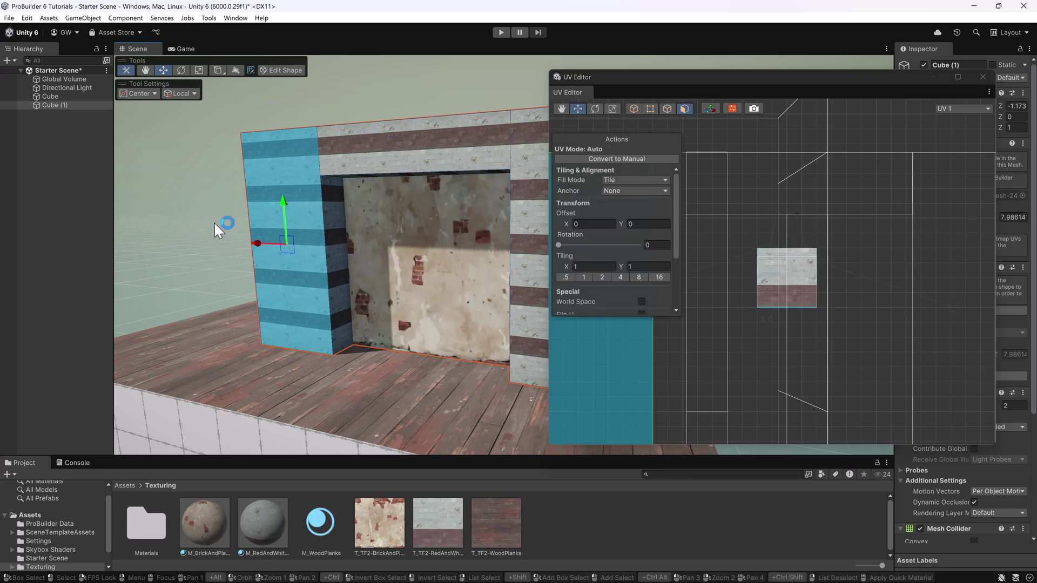
{"action": "scroll", "coordinate": [316, 236], "scroll_direction": "up", "scroll_amount": 4}
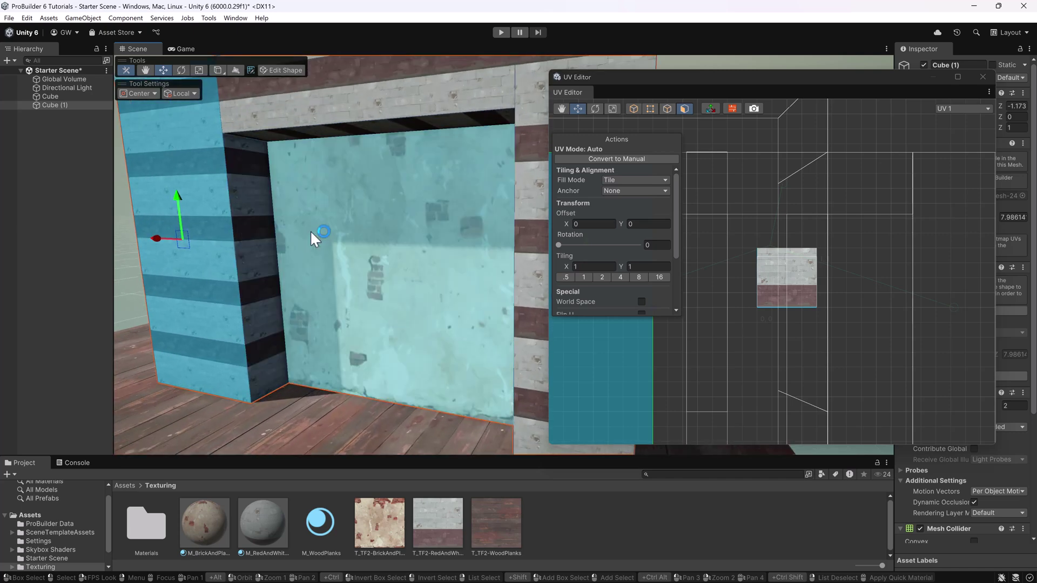
{"action": "middle_click_drag", "start_coordinate": [310, 233], "coordinate": [426, 232]}
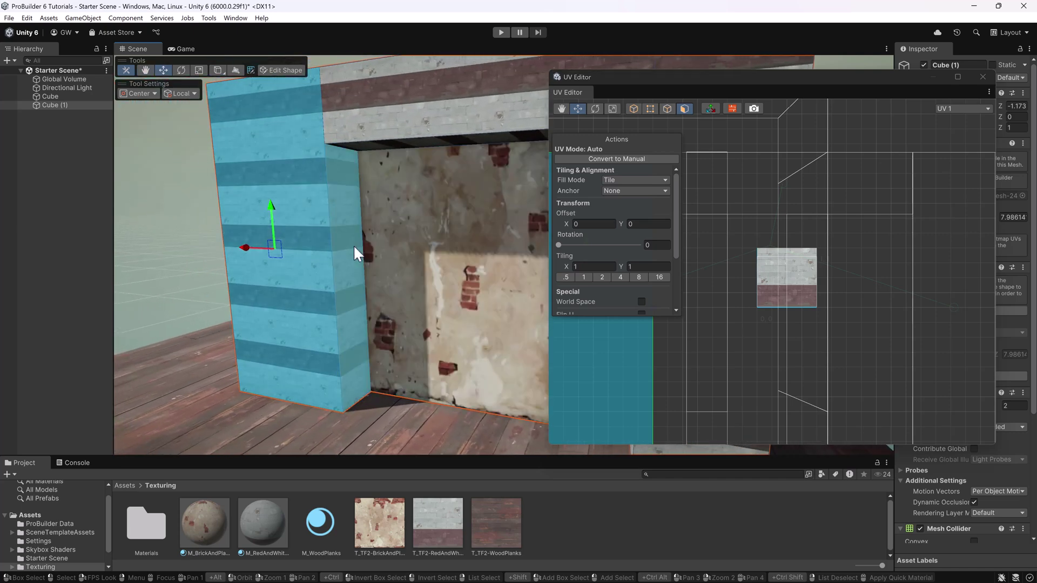
{"action": "scroll", "coordinate": [354, 246], "scroll_direction": "up", "scroll_amount": 3}
{"action": "middle_click_drag", "start_coordinate": [347, 227], "coordinate": [370, 228]}
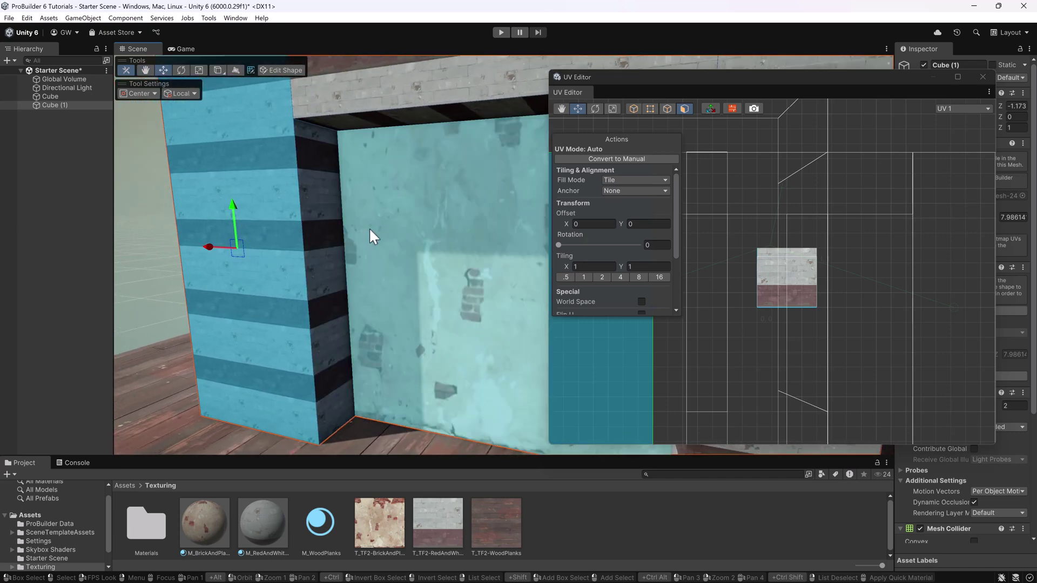
{"action": "scroll", "coordinate": [368, 228], "scroll_direction": "down", "scroll_amount": 3}
{"action": "scroll", "coordinate": [296, 183], "scroll_direction": "down", "scroll_amount": 2}
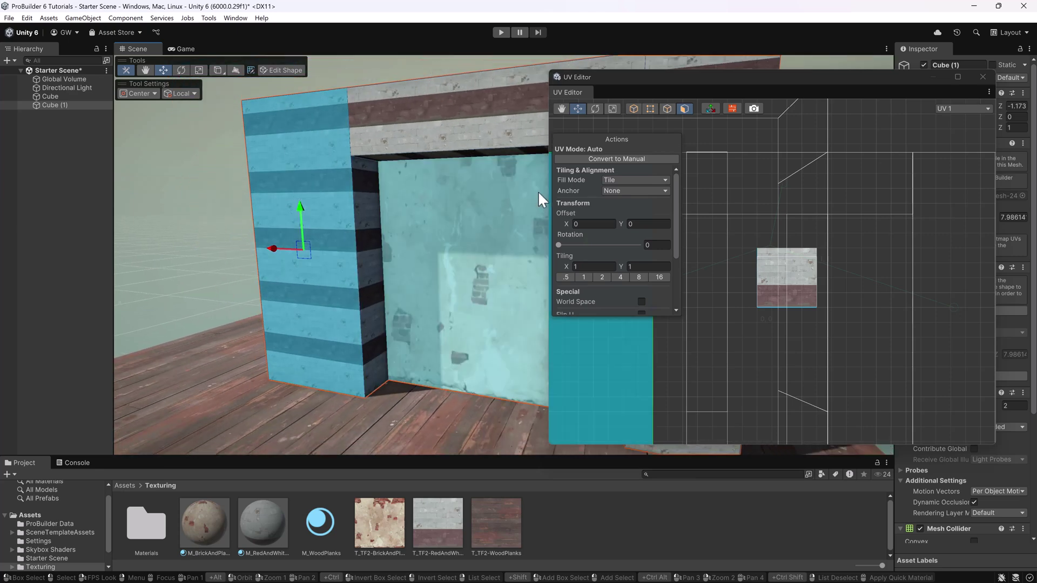
{"action": "left_click", "coordinate": [615, 159]}
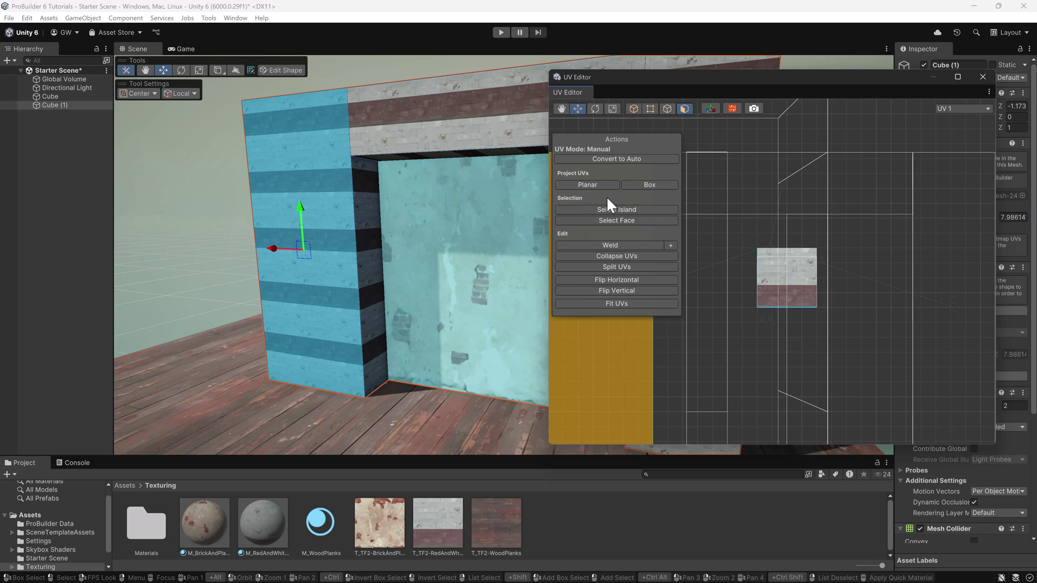
Planar-project the left pillar front face's UVs, fit them to the texture tile, and deselect the face for inspection.
{"action": "left_click", "coordinate": [598, 184]}
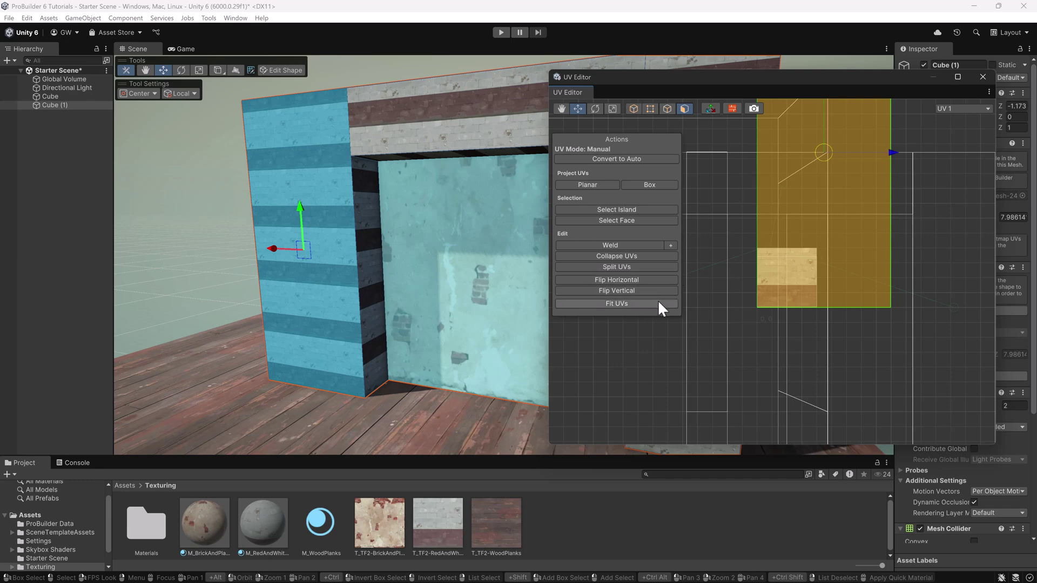
{"action": "left_click", "coordinate": [658, 302]}
{"action": "scroll", "coordinate": [775, 299], "scroll_direction": "up", "scroll_amount": 8}
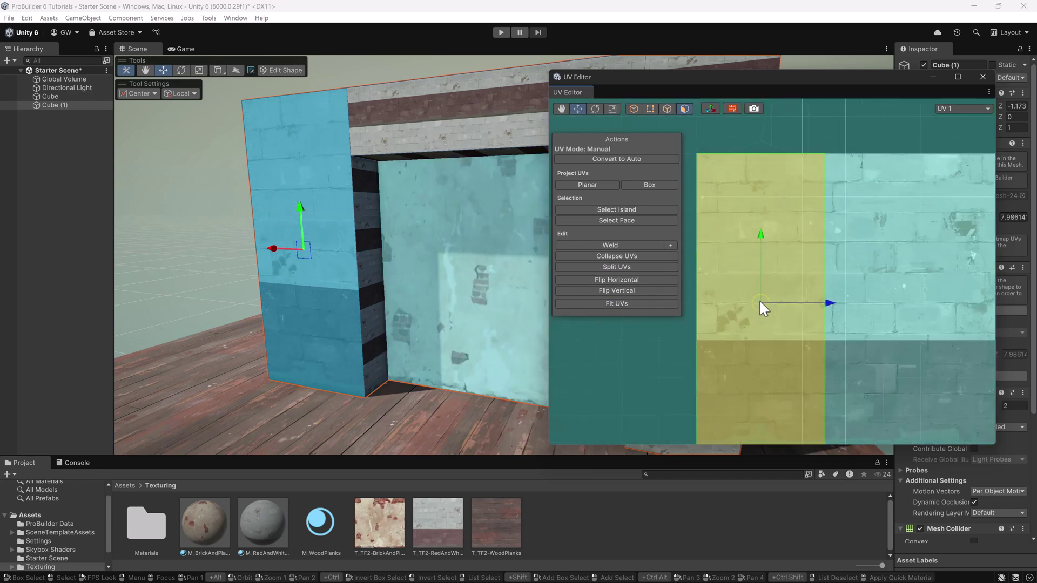
{"action": "scroll", "coordinate": [801, 332], "scroll_direction": "down", "scroll_amount": 4}
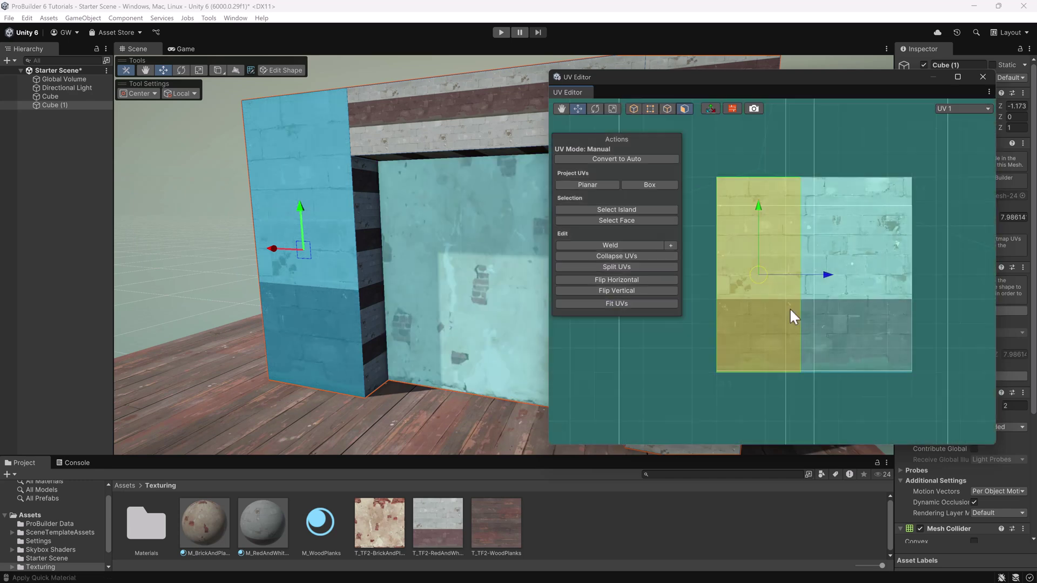
{"action": "left_click_drag", "start_coordinate": [340, 210], "coordinate": [325, 170], "text": "alt"}
{"action": "left_click", "coordinate": [226, 203]}
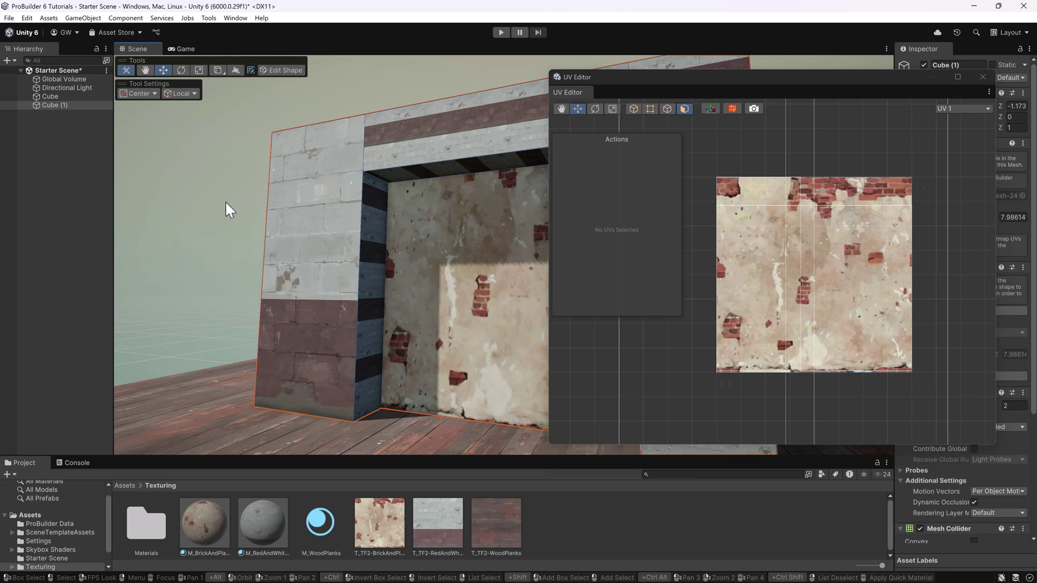
Continue the left pillar's front-face texture onto its adjacent inner side face, and clear the face selection.
{"action": "left_click", "coordinate": [313, 218]}
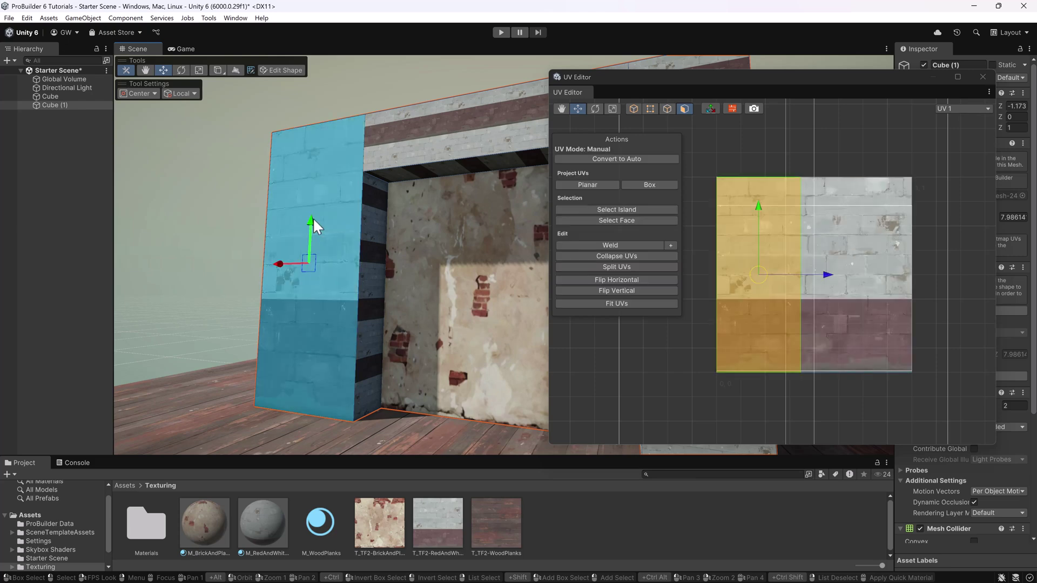
{"action": "left_click", "coordinate": [363, 238], "text": "ctrl"}
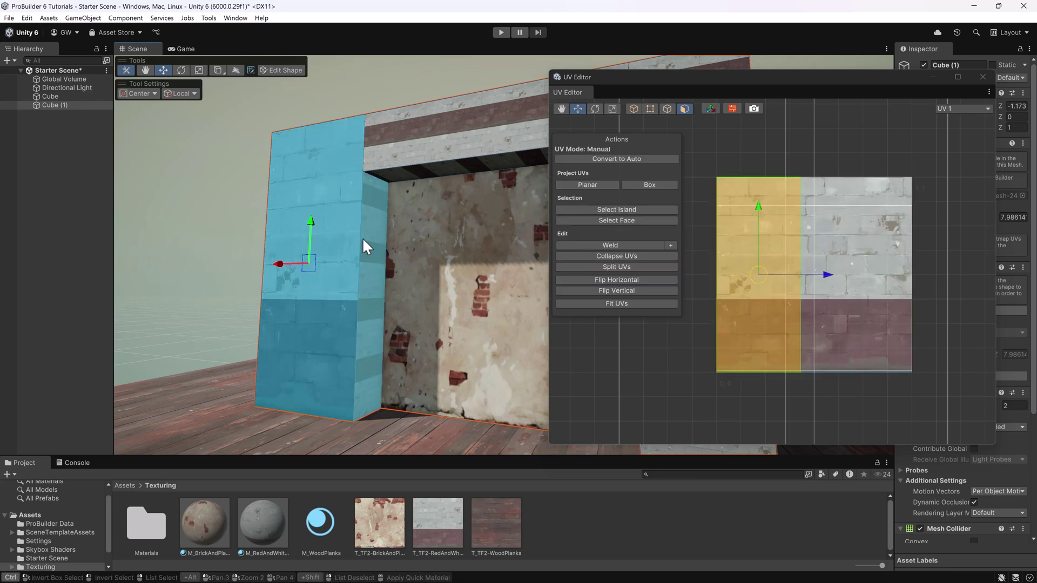
{"action": "left_click", "coordinate": [363, 238]}
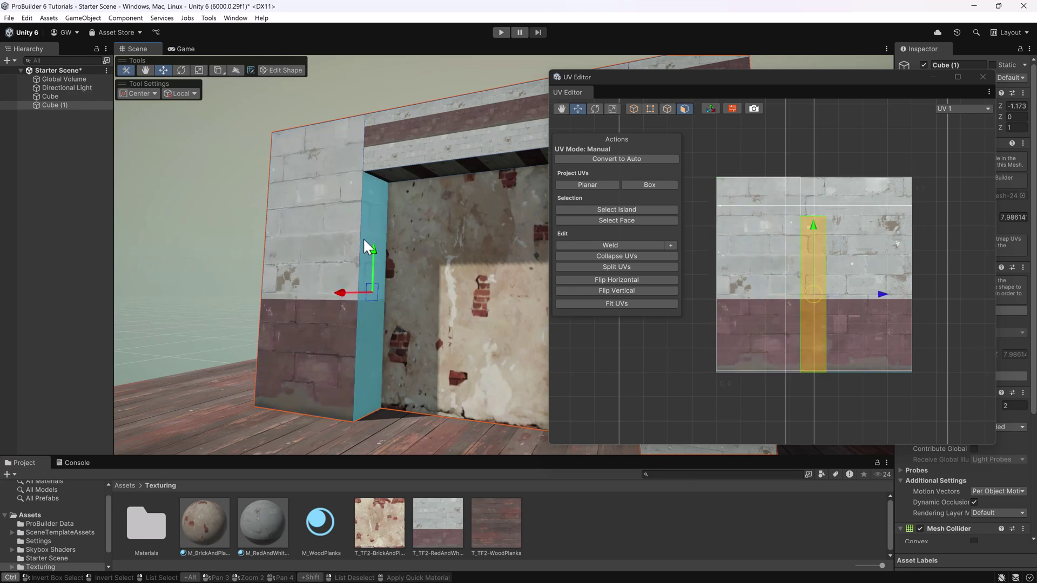
{"action": "left_click", "coordinate": [229, 226]}
{"action": "left_click_drag", "start_coordinate": [220, 218], "coordinate": [210, 218], "text": "alt"}
Match the left pillar's front texture across the lintel's front face and on to the right pillar's front face.
{"action": "left_click", "coordinate": [366, 289]}
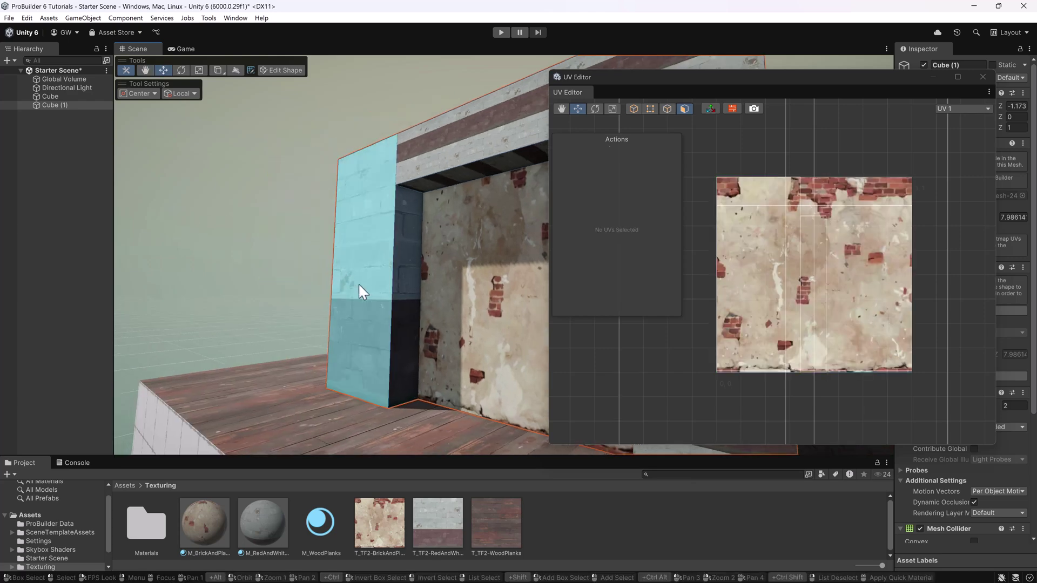
{"action": "left_click", "coordinate": [377, 202]}
{"action": "left_click", "coordinate": [446, 165]}
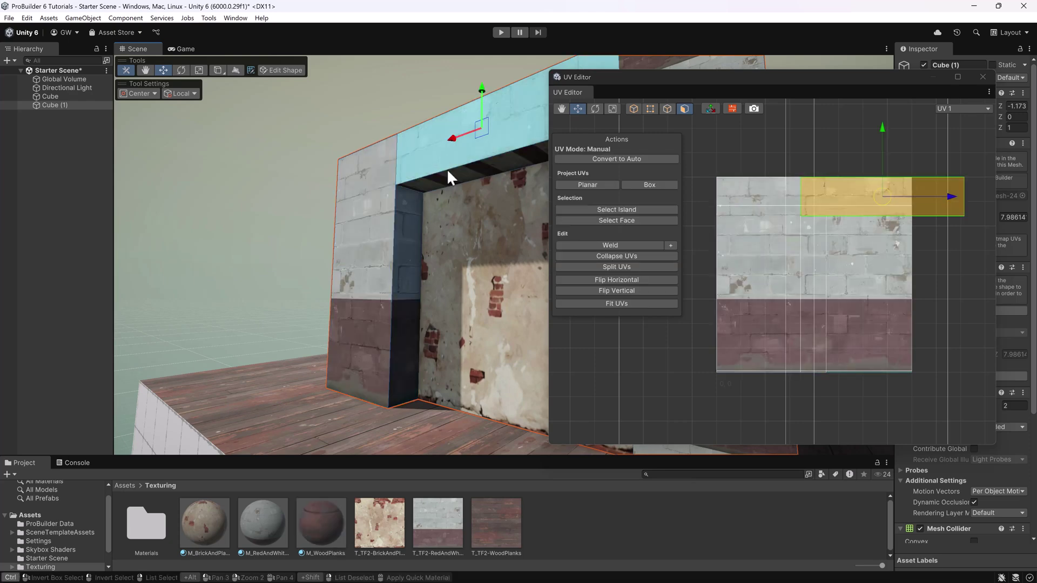
{"action": "scroll", "coordinate": [458, 242], "scroll_direction": "down", "scroll_amount": 1}
{"action": "left_click_drag", "start_coordinate": [474, 261], "coordinate": [436, 274], "text": "alt"}
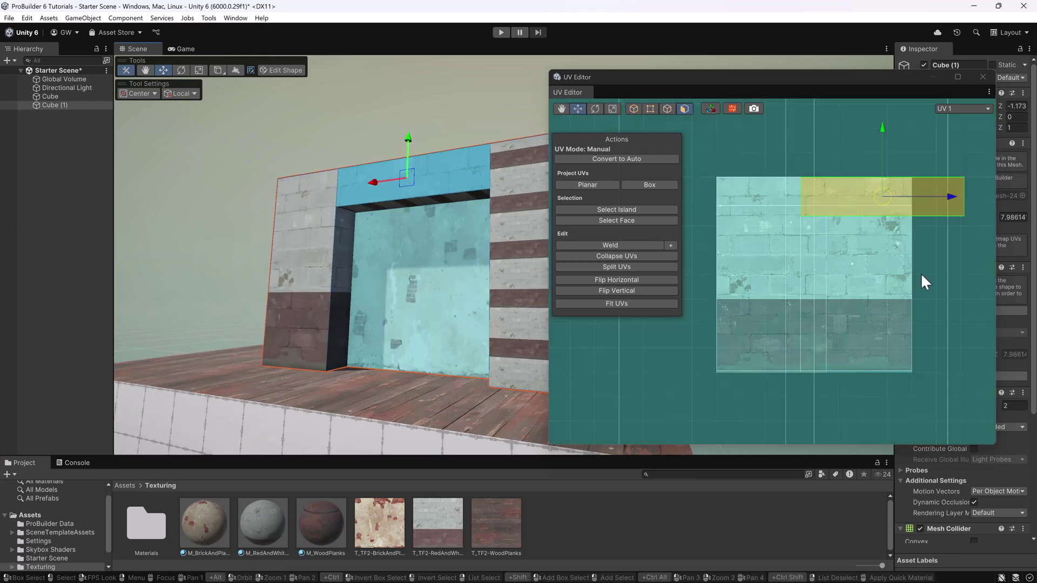
{"action": "left_click_drag", "start_coordinate": [479, 197], "coordinate": [391, 206], "text": "alt"}
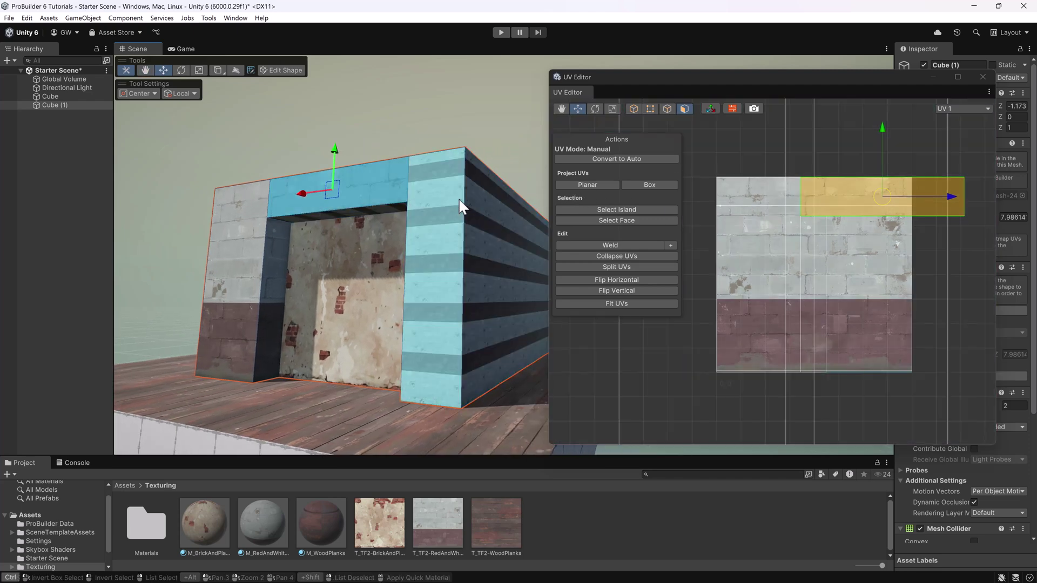
{"action": "left_click", "coordinate": [451, 201]}
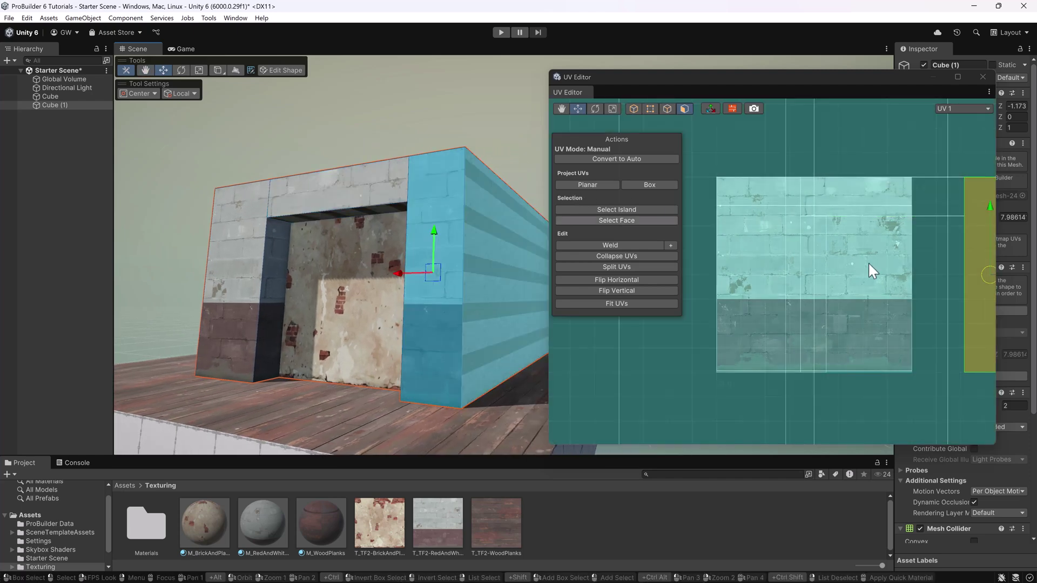
{"action": "middle_click_drag", "start_coordinate": [886, 272], "coordinate": [791, 270]}
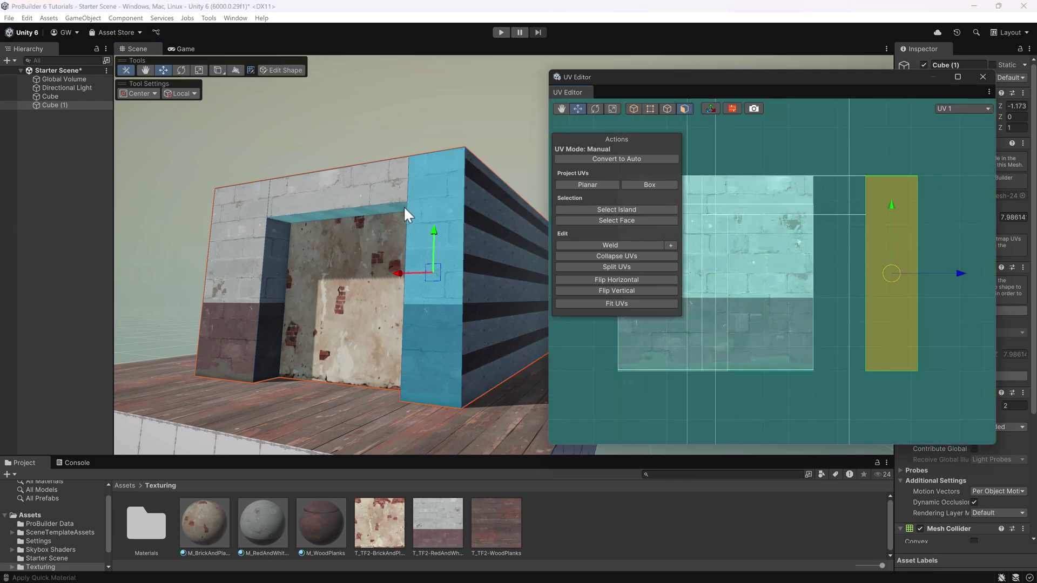
Continue the matched texture onto the lintel's underside and the right pillar's inner side face, and deselect.
{"action": "left_click_drag", "start_coordinate": [355, 225], "coordinate": [491, 218], "text": "alt"}
{"action": "left_click", "coordinate": [351, 200]}
{"action": "left_click", "coordinate": [492, 219]}
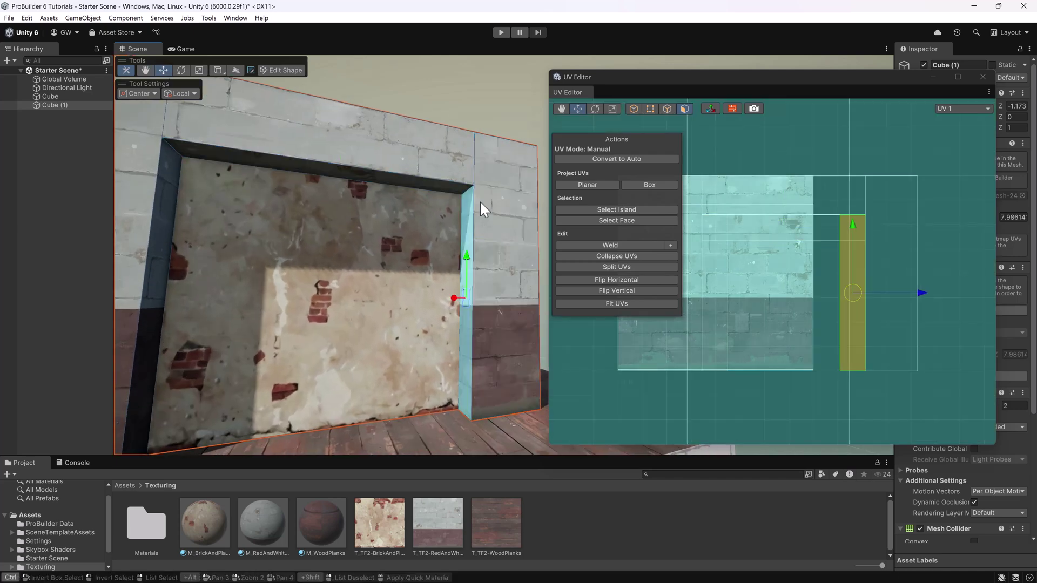
{"action": "left_click", "coordinate": [478, 107]}
Continue the right pillar's front texture around the corner onto the building's long outer side wall, and deselect.
{"action": "left_click_drag", "start_coordinate": [484, 137], "coordinate": [301, 162], "text": "alt"}
{"action": "left_click", "coordinate": [438, 244]}
{"action": "left_click", "coordinate": [460, 245]}
{"action": "left_click", "coordinate": [434, 133]}
{"action": "scroll", "coordinate": [434, 135], "scroll_direction": "down", "scroll_amount": 2}
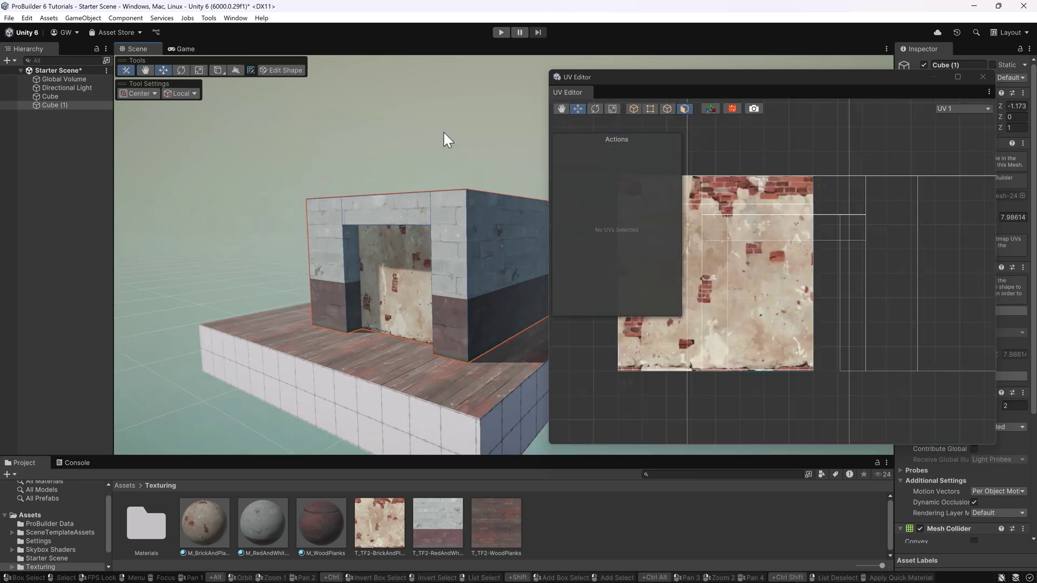
Continue the front-face textures of the left pillar and the lintel onto their adjoining top faces.
{"action": "middle_click_drag", "start_coordinate": [454, 134], "coordinate": [412, 126]}
{"action": "scroll", "coordinate": [412, 125], "scroll_direction": "down", "scroll_amount": 2}
{"action": "left_click_drag", "start_coordinate": [422, 111], "coordinate": [435, 143], "text": "alt"}
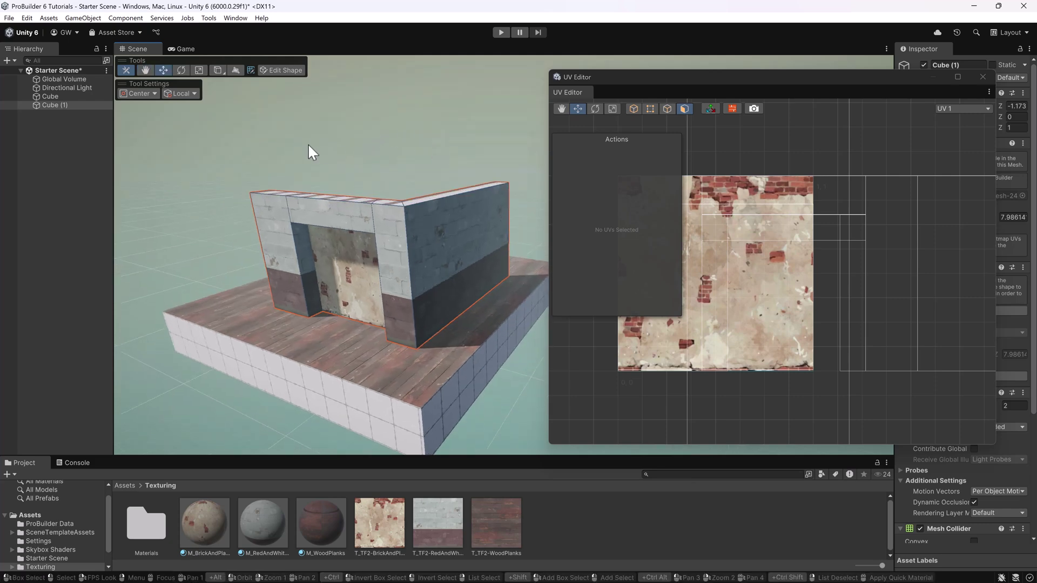
{"action": "scroll", "coordinate": [296, 144], "scroll_direction": "up", "scroll_amount": 4}
{"action": "middle_click_drag", "start_coordinate": [287, 145], "coordinate": [385, 177]}
{"action": "scroll", "coordinate": [302, 157], "scroll_direction": "up", "scroll_amount": 2}
{"action": "left_click_drag", "start_coordinate": [306, 149], "coordinate": [313, 168], "text": "alt"}
{"action": "scroll", "coordinate": [312, 136], "scroll_direction": "up", "scroll_amount": 2}
{"action": "middle_click_drag", "start_coordinate": [312, 145], "coordinate": [406, 222]}
{"action": "left_click", "coordinate": [257, 268]}
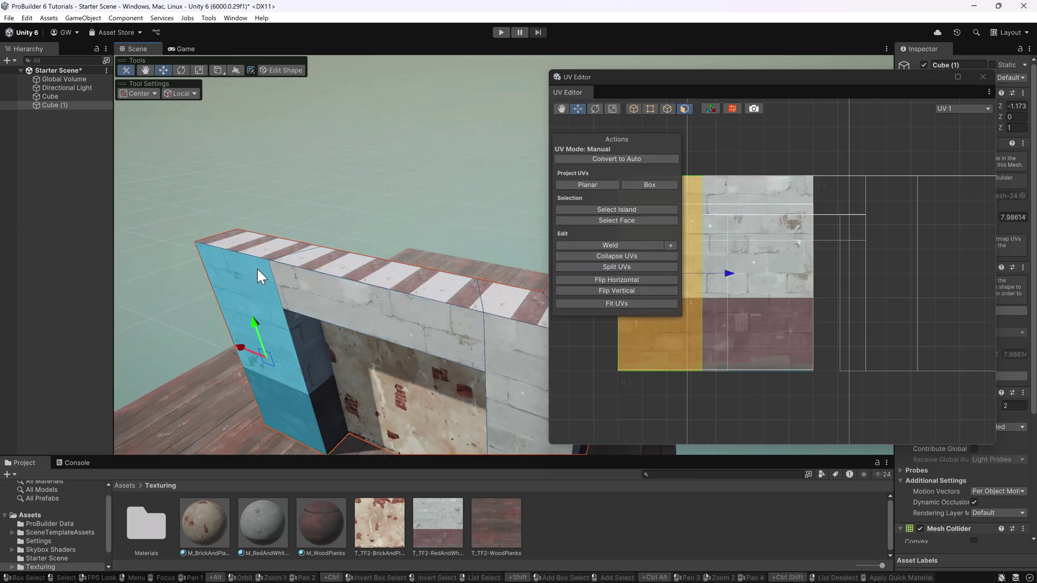
{"action": "left_click", "coordinate": [271, 249]}
{"action": "left_click", "coordinate": [309, 273]}
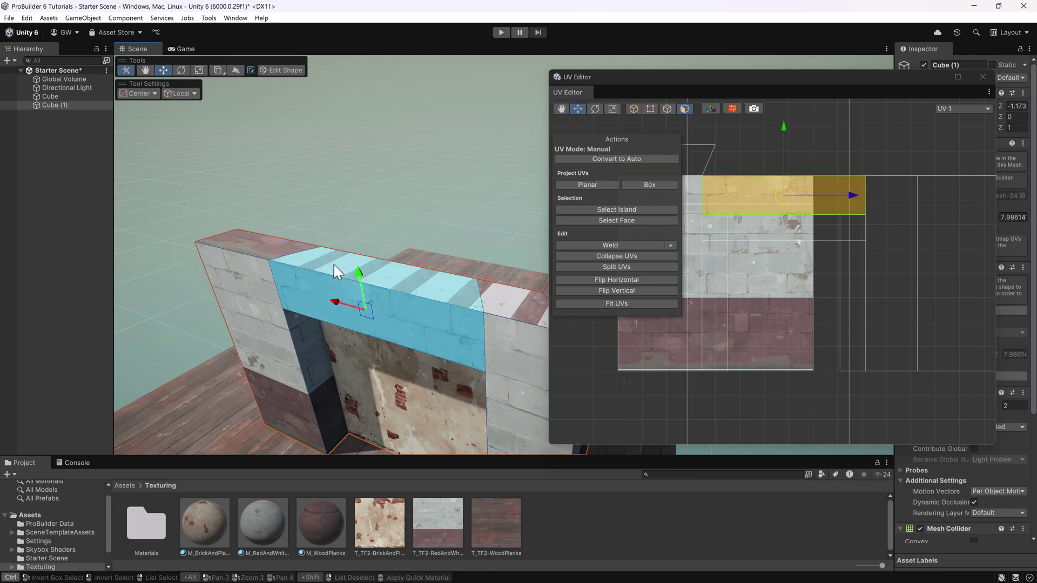
{"action": "left_click_drag", "start_coordinate": [432, 210], "coordinate": [328, 183], "text": "alt"}
Continue the right pillar's front and outer side wall textures onto their adjoining top faces, and deselect.
{"action": "left_click", "coordinate": [359, 277]}
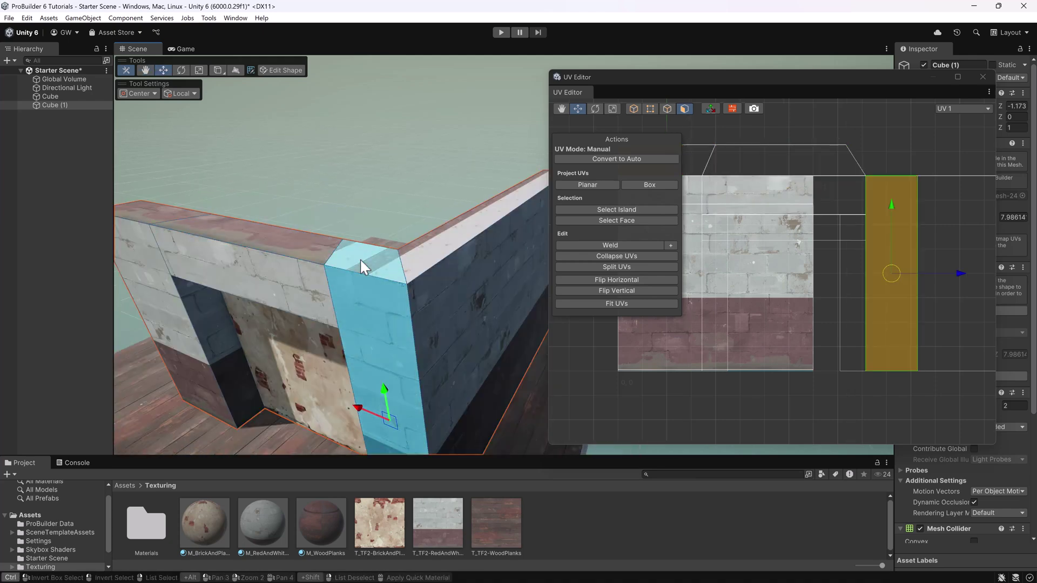
{"action": "left_click", "coordinate": [359, 258]}
{"action": "left_click", "coordinate": [468, 271]}
{"action": "left_click", "coordinate": [439, 249]}
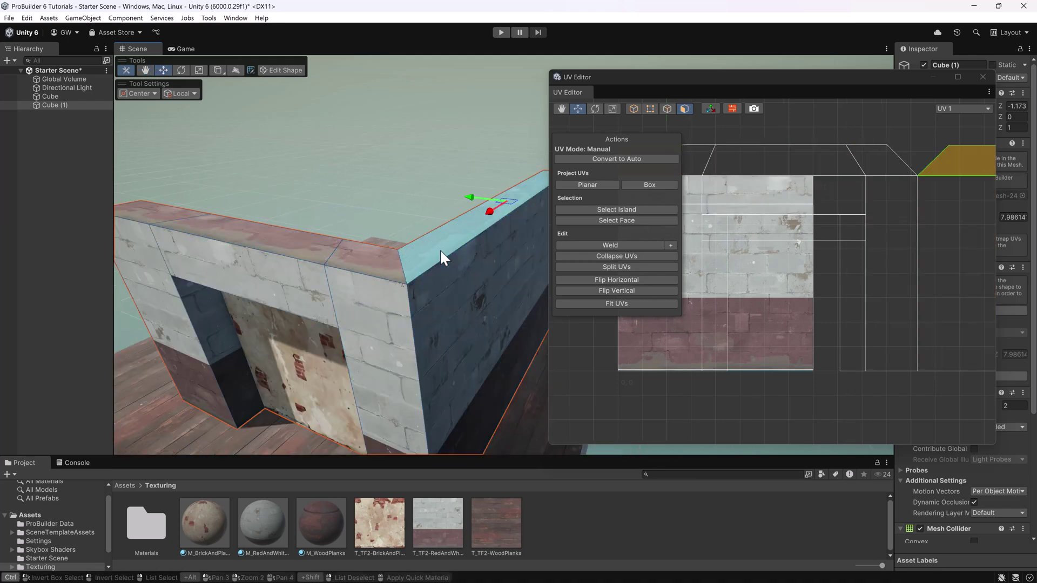
{"action": "left_click", "coordinate": [401, 179]}
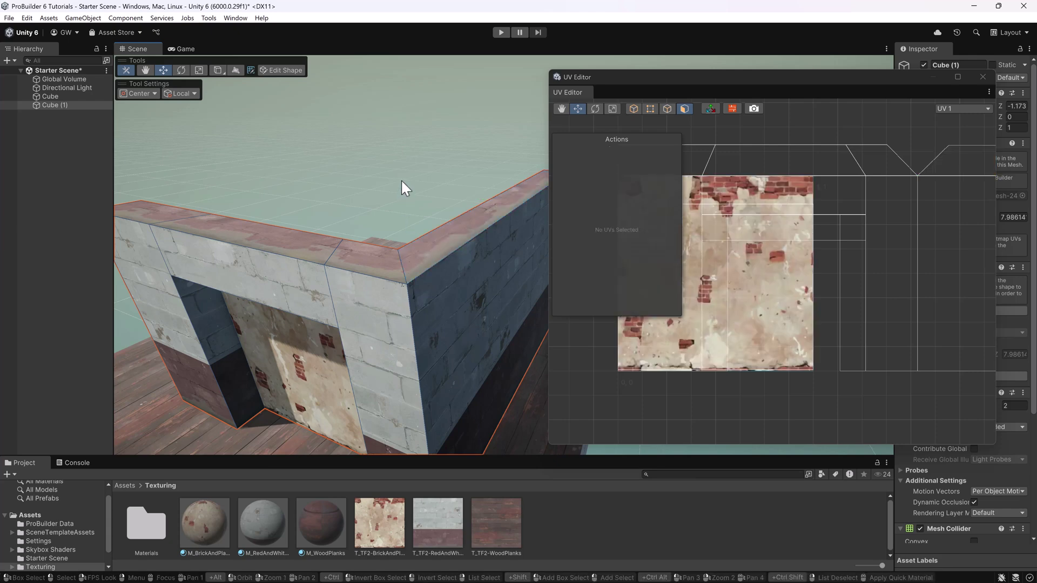
{"action": "scroll", "coordinate": [401, 179], "scroll_direction": "down", "scroll_amount": 10}
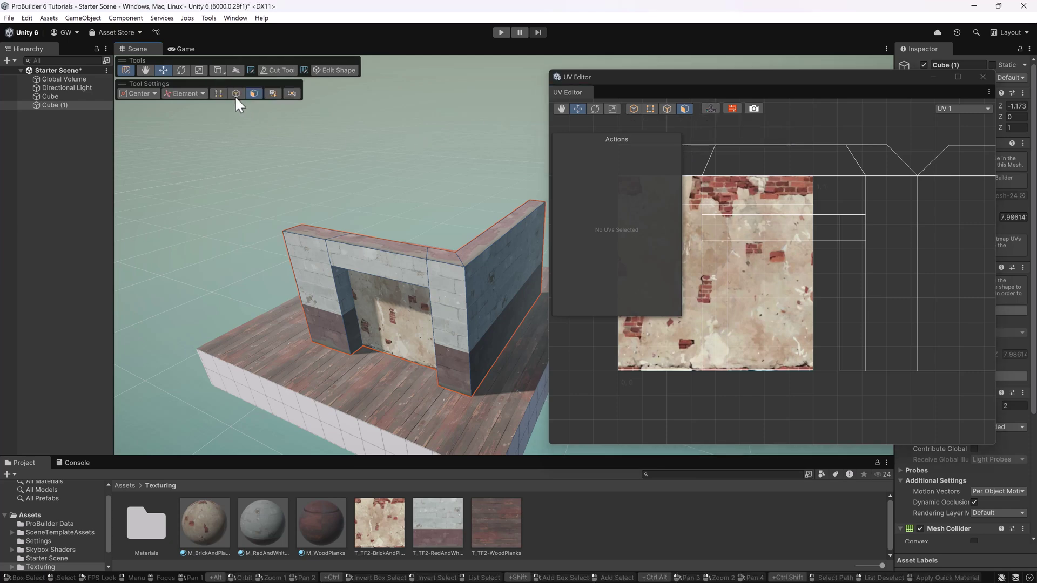
Leave face editing and inspect the texture continuity around the building with the object both selected and deselected.
{"action": "left_click", "coordinate": [131, 71]}
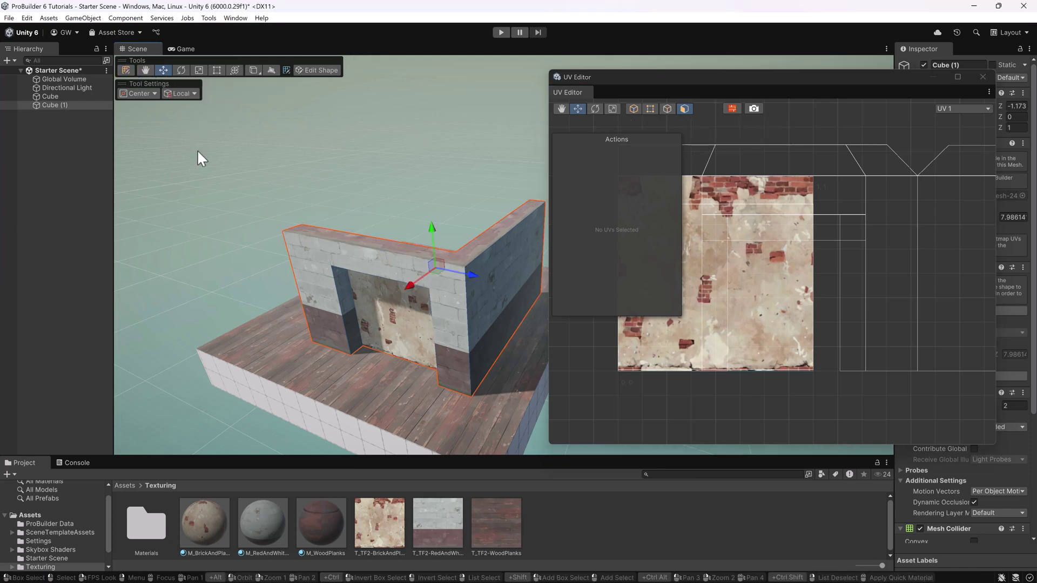
{"action": "left_click", "coordinate": [196, 150]}
{"action": "left_click_drag", "start_coordinate": [364, 186], "coordinate": [412, 149], "text": "alt"}
{"action": "left_click_drag", "start_coordinate": [423, 213], "coordinate": [419, 178], "text": "alt"}
{"action": "scroll", "coordinate": [420, 161], "scroll_direction": "up", "scroll_amount": 5}
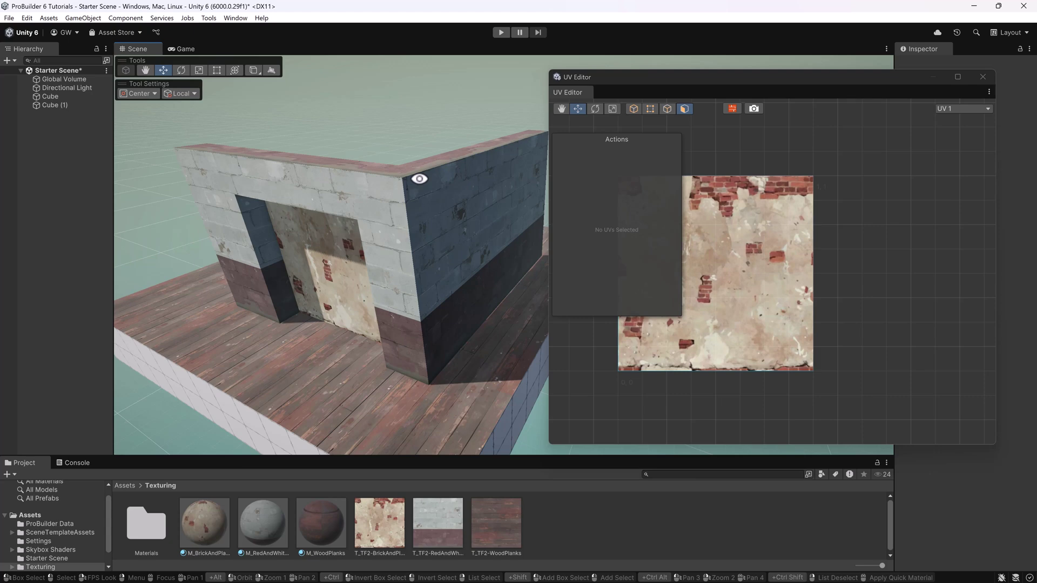
{"action": "left_click", "coordinate": [338, 199]}
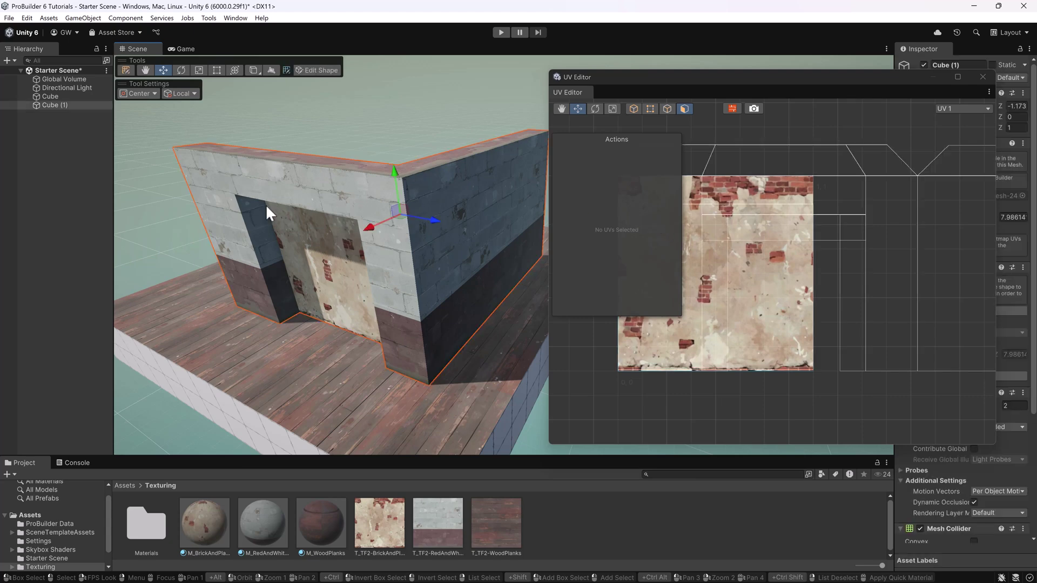
{"action": "middle_click_drag", "start_coordinate": [241, 209], "coordinate": [258, 208]}
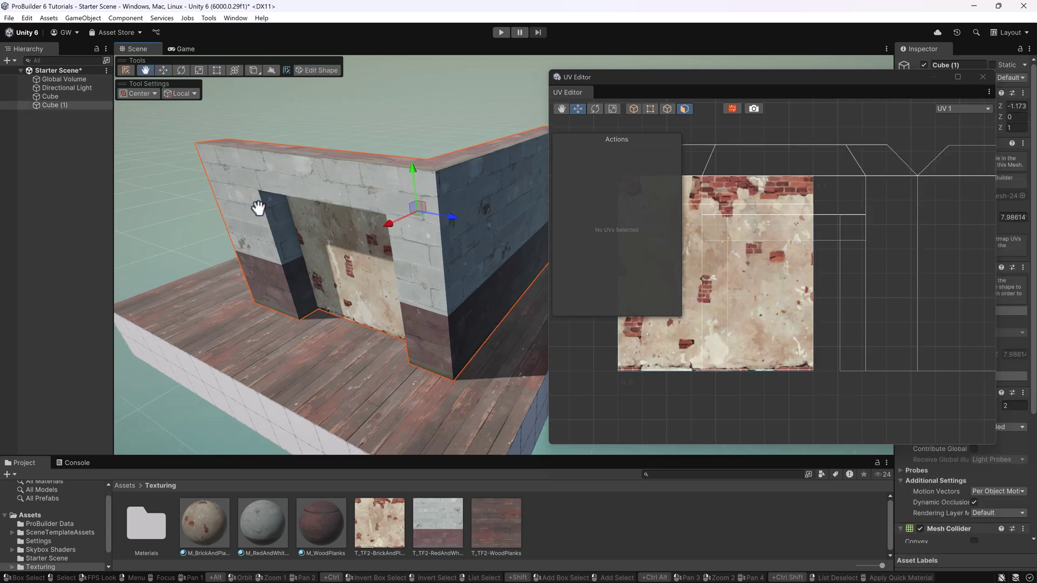
{"action": "left_click", "coordinate": [435, 125]}
{"action": "middle_click_drag", "start_coordinate": [442, 125], "coordinate": [425, 135]}
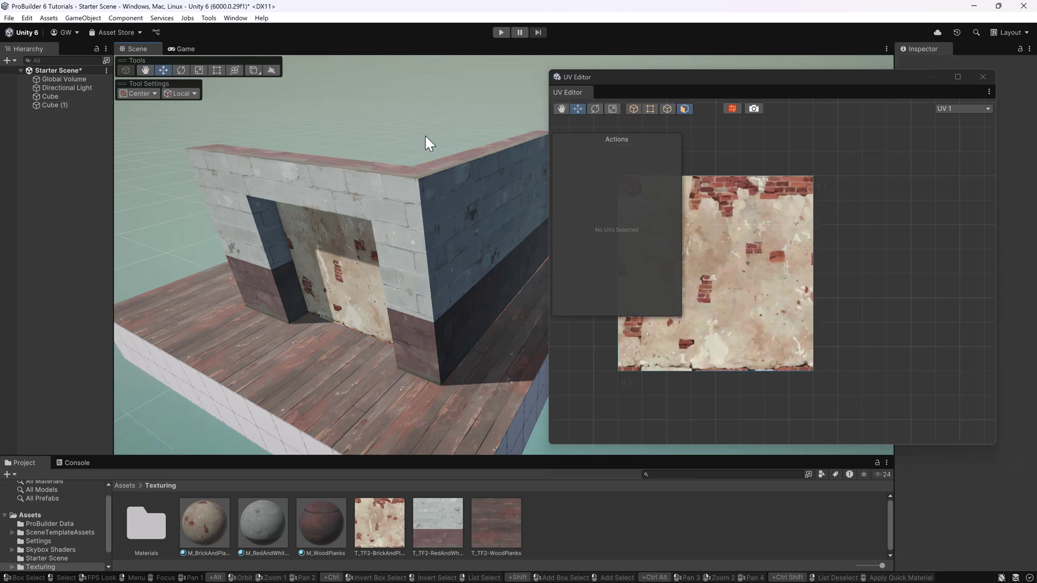
{"action": "left_click", "coordinate": [378, 181]}
{"action": "middle_click_drag", "start_coordinate": [304, 165], "coordinate": [333, 149]}
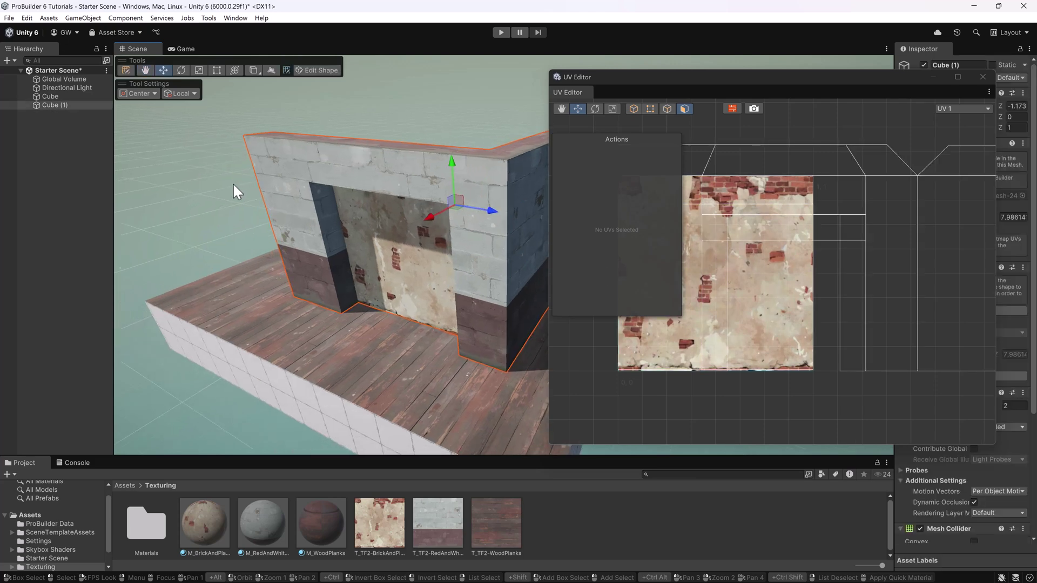
{"action": "left_click", "coordinate": [244, 113]}
Draw a new ProBuilder cube on the wooden floor in front of the building's recess.
{"action": "left_click", "coordinate": [255, 71]}
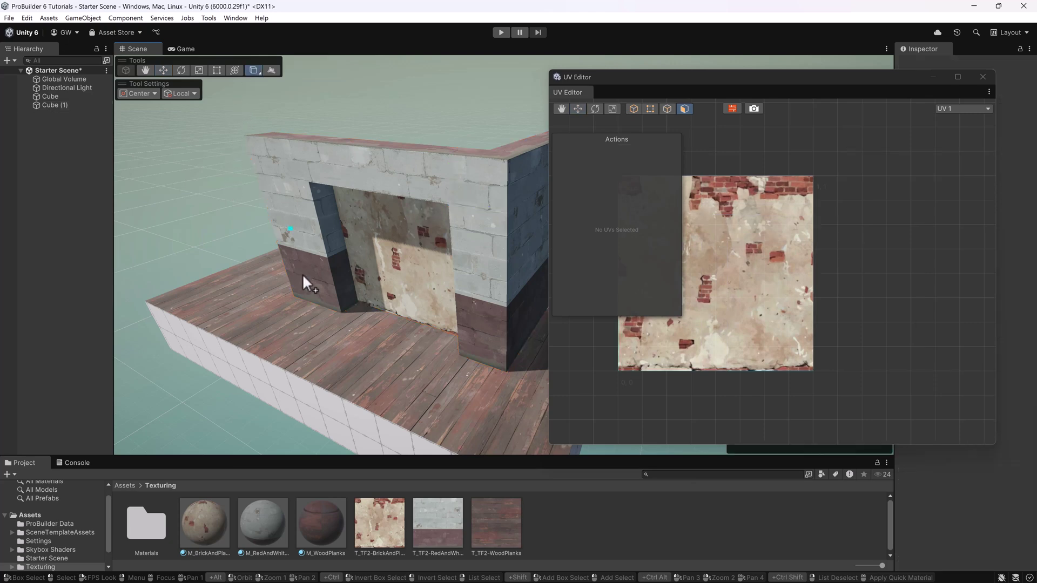
{"action": "left_click_drag", "start_coordinate": [320, 314], "coordinate": [346, 382]}
{"action": "left_click", "coordinate": [336, 311]}
{"action": "scroll", "coordinate": [341, 348], "scroll_direction": "up", "scroll_amount": 3}
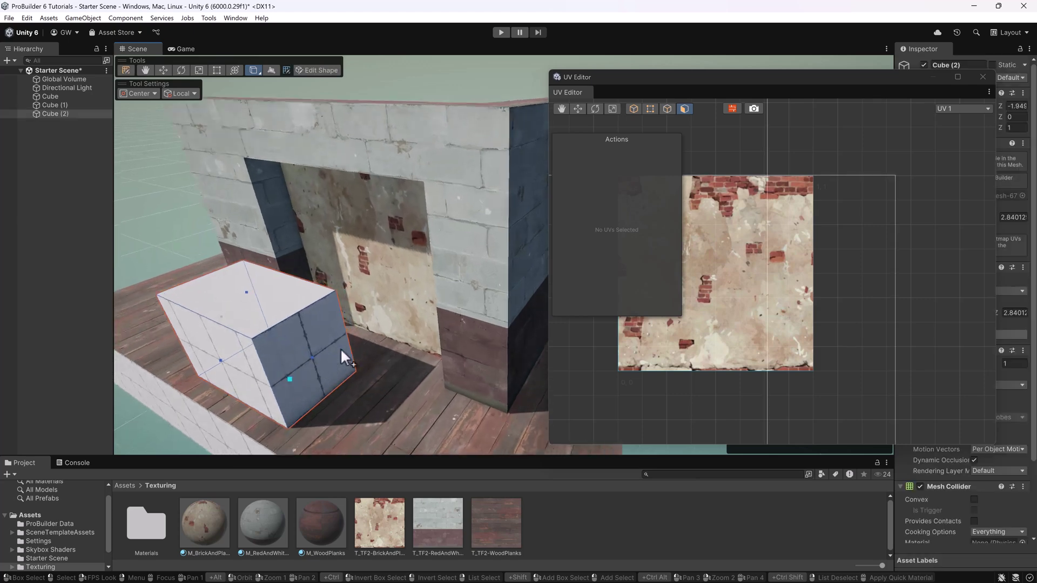
{"action": "middle_click_drag", "start_coordinate": [340, 348], "coordinate": [439, 289]}
{"action": "right_click_drag", "start_coordinate": [440, 289], "coordinate": [438, 267]}
{"action": "scroll", "coordinate": [436, 266], "scroll_direction": "down", "scroll_amount": 2}
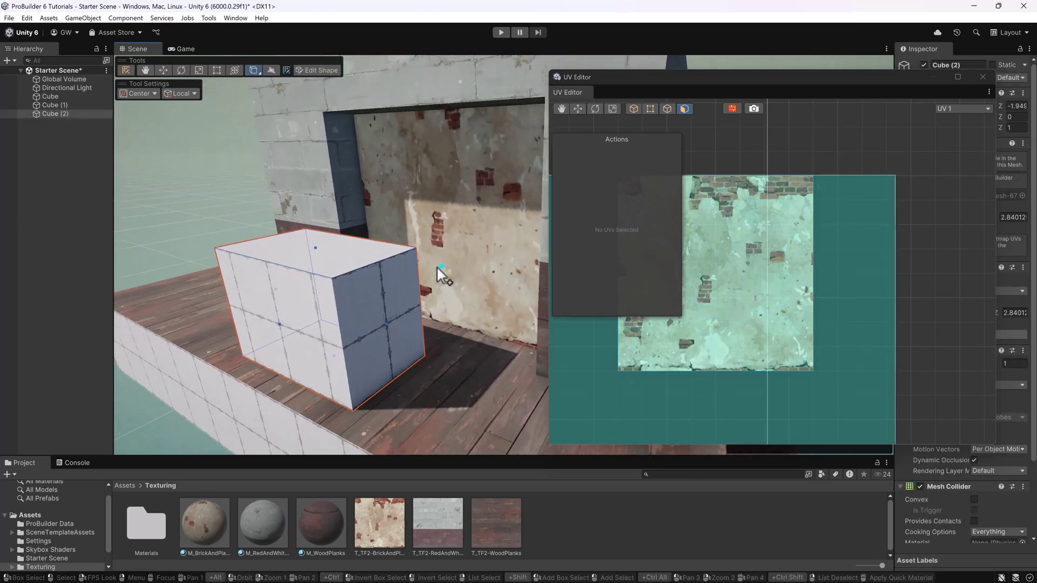
{"action": "middle_click_drag", "start_coordinate": [437, 266], "coordinate": [438, 262]}
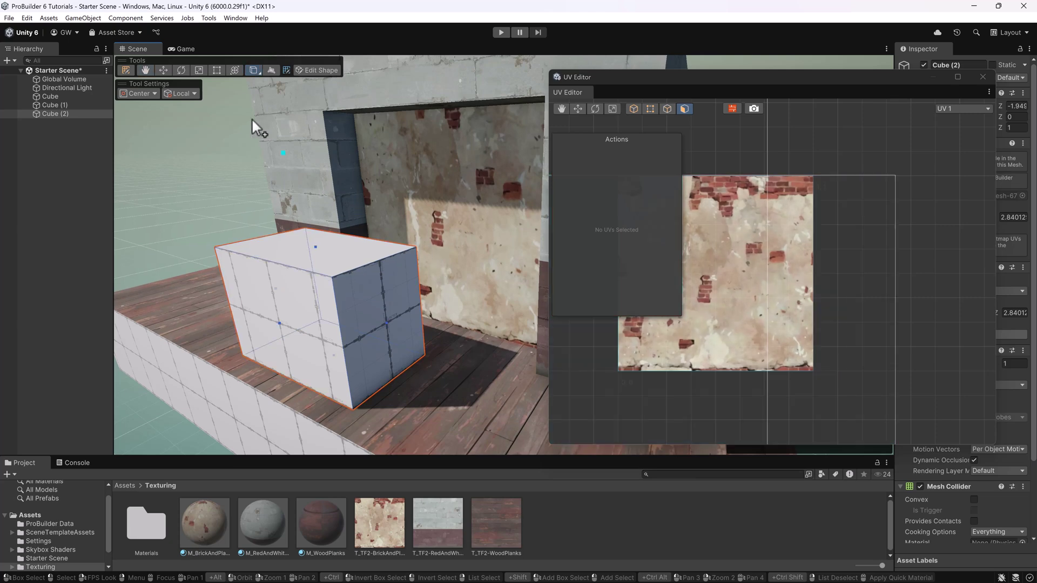
Enter face editing on the new cube, frame its whole UV layout and select its shaded side face.
{"action": "left_click", "coordinate": [125, 71]}
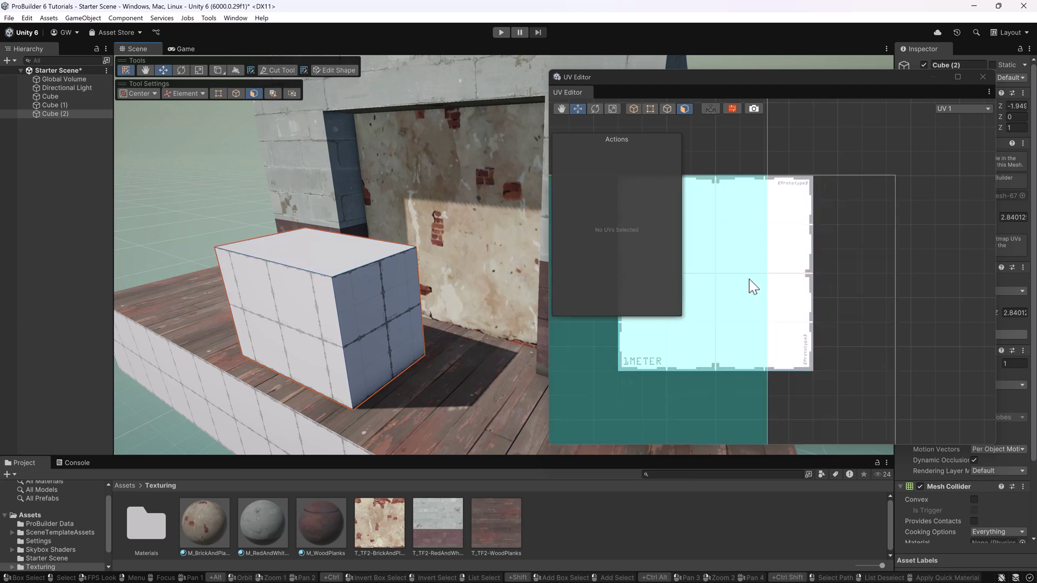
{"action": "middle_click_drag", "start_coordinate": [749, 280], "coordinate": [828, 273]}
{"action": "scroll", "coordinate": [828, 273], "scroll_direction": "down", "scroll_amount": 6}
{"action": "scroll", "coordinate": [778, 297], "scroll_direction": "up", "scroll_amount": 3}
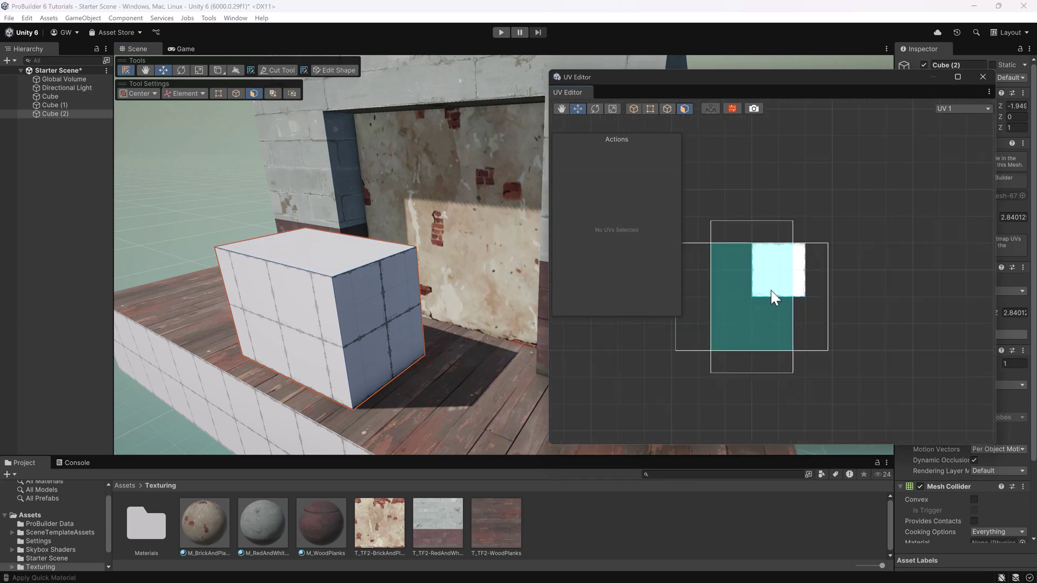
{"action": "left_click", "coordinate": [358, 321]}
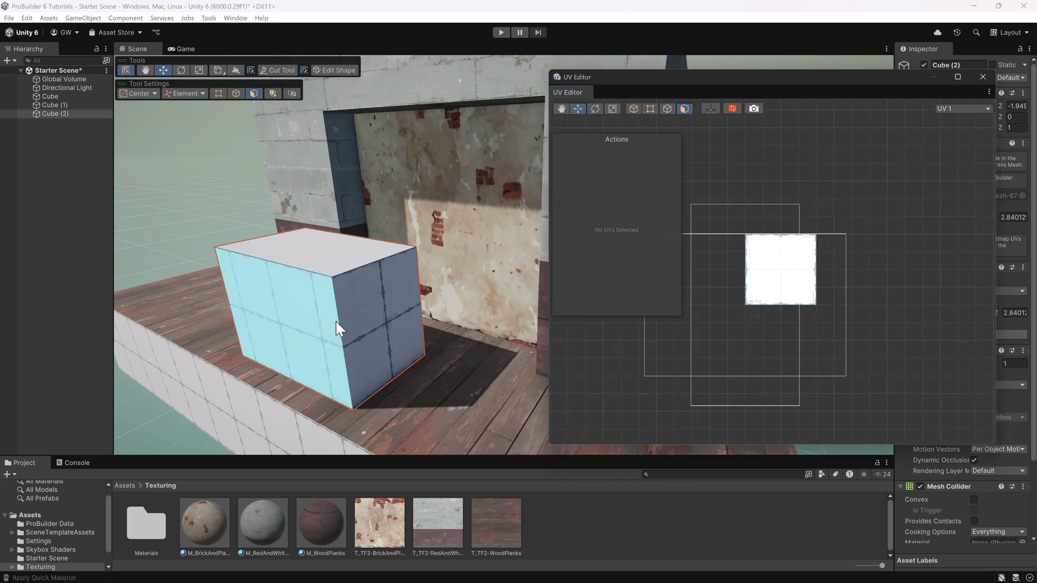
{"action": "left_click", "coordinate": [766, 303]}
{"action": "middle_click_drag", "start_coordinate": [777, 306], "coordinate": [836, 315]}
{"action": "scroll", "coordinate": [767, 267], "scroll_direction": "down", "scroll_amount": 3}
{"action": "left_click_drag", "start_coordinate": [727, 218], "coordinate": [852, 337]}
{"action": "left_click", "coordinate": [783, 195]}
{"action": "left_click", "coordinate": [795, 277]}
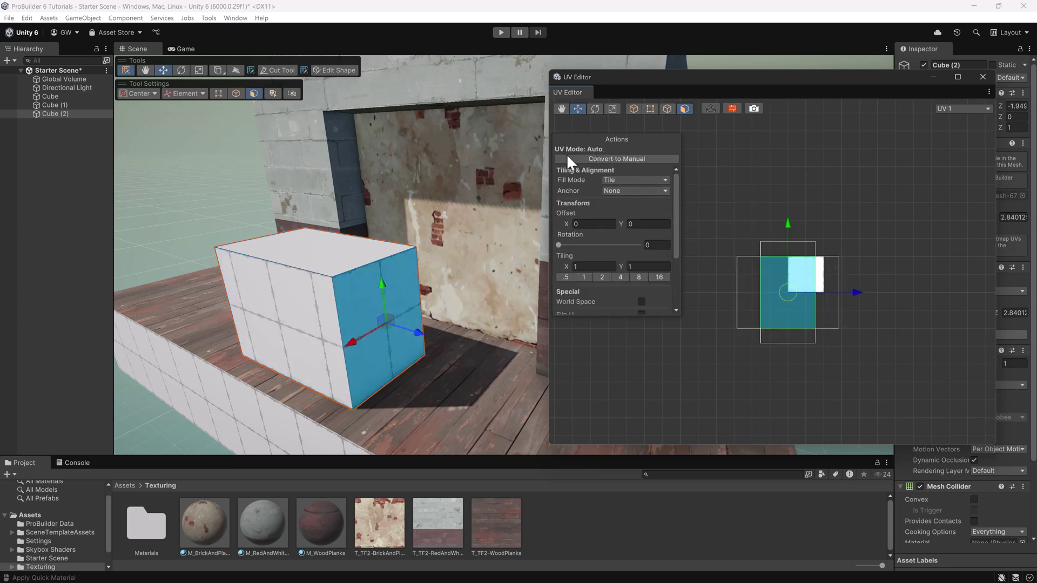
Raise the new cube's top face to make it taller, and select its shaded side face to examine the texture tiling.
{"action": "left_click", "coordinate": [327, 239]}
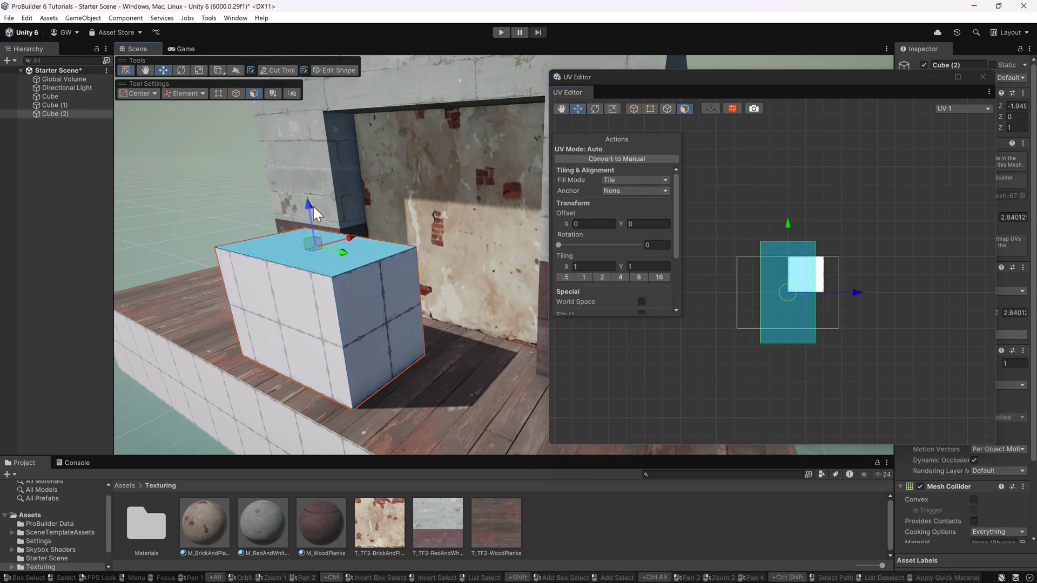
{"action": "left_click_drag", "start_coordinate": [312, 194], "coordinate": [319, 151]}
{"action": "left_click", "coordinate": [378, 238]}
{"action": "left_click_drag", "start_coordinate": [387, 257], "coordinate": [456, 326], "text": "alt"}
{"action": "scroll", "coordinate": [279, 293], "scroll_direction": "up", "scroll_amount": 5}
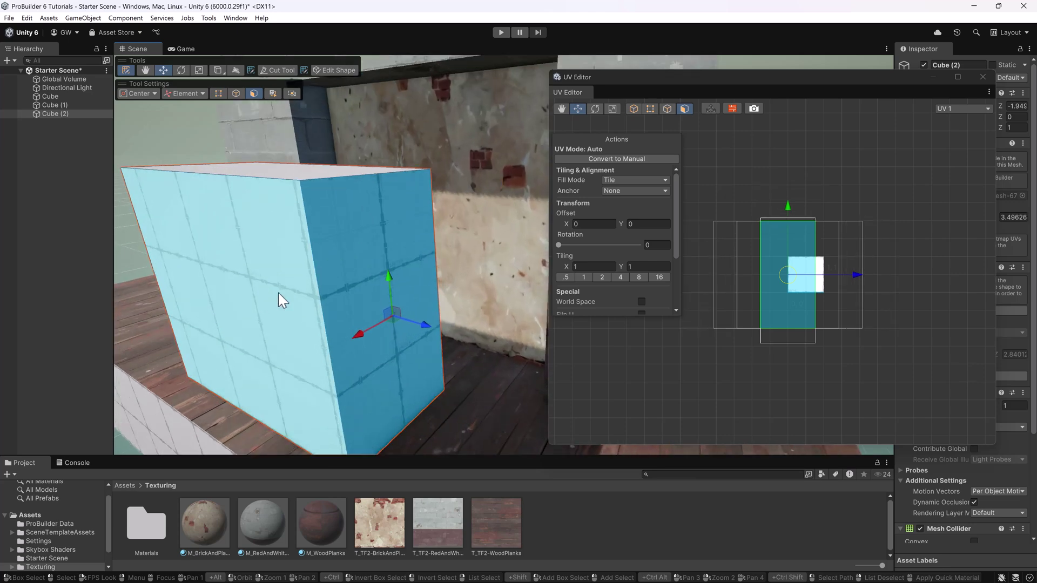
{"action": "middle_click_drag", "start_coordinate": [261, 288], "coordinate": [357, 270]}
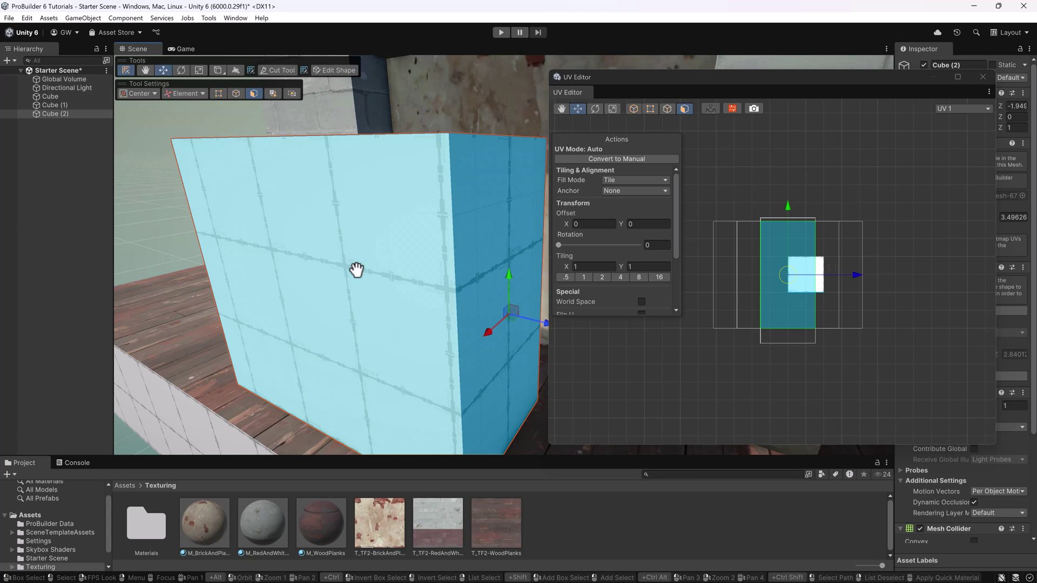
Switch to edge editing, select the top edge along the cube's long front side and lower it to slope the top face.
{"action": "scroll", "coordinate": [405, 251], "scroll_direction": "down", "scroll_amount": 5}
{"action": "left_click_drag", "start_coordinate": [411, 274], "coordinate": [345, 226], "text": "alt"}
{"action": "left_click", "coordinate": [236, 93]}
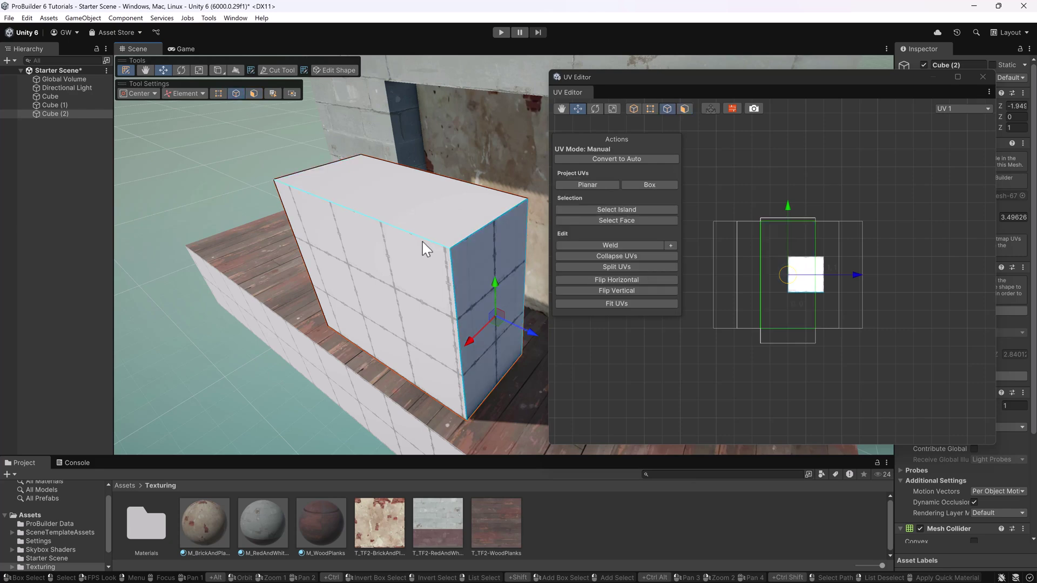
{"action": "left_click", "coordinate": [422, 241]}
{"action": "left_click_drag", "start_coordinate": [338, 173], "coordinate": [364, 259]}
{"action": "left_click_drag", "start_coordinate": [454, 222], "coordinate": [327, 201], "text": "alt"}
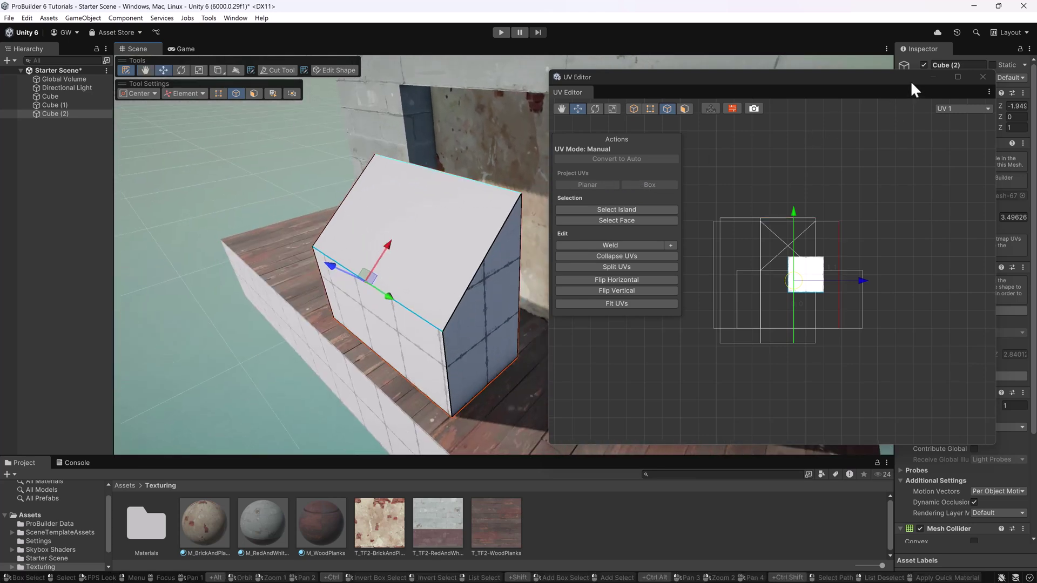
Show the Draw Modes overlay, set the scene to unlit shading and reposition the UV Editor window beside the cube.
{"action": "left_click_drag", "start_coordinate": [912, 82], "coordinate": [907, 212]}
{"action": "middle_click_drag", "start_coordinate": [748, 129], "coordinate": [744, 102]}
{"action": "key", "text": "grave"}
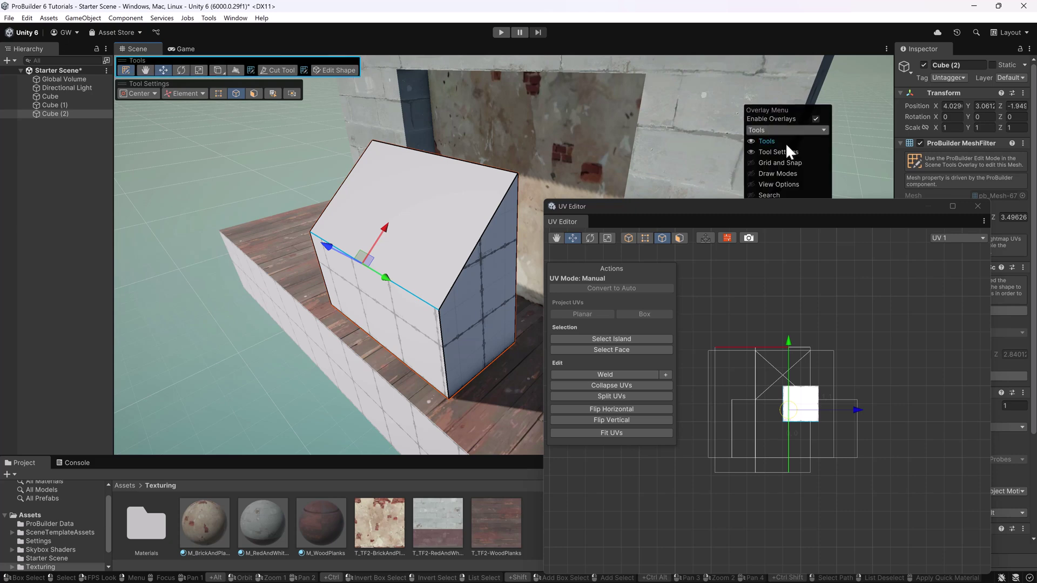
{"action": "left_click", "coordinate": [786, 172]}
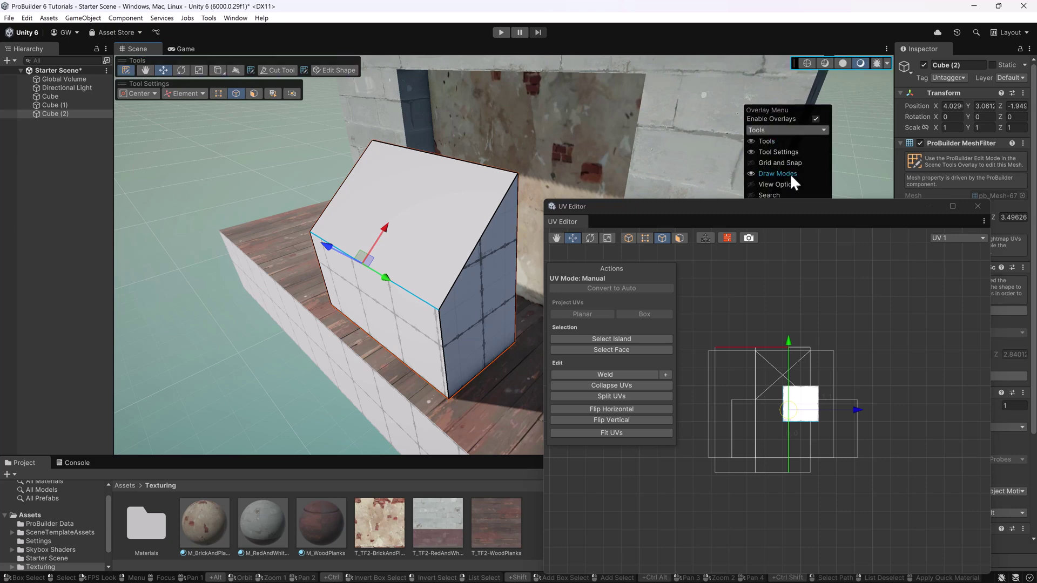
{"action": "left_click", "coordinate": [843, 64]}
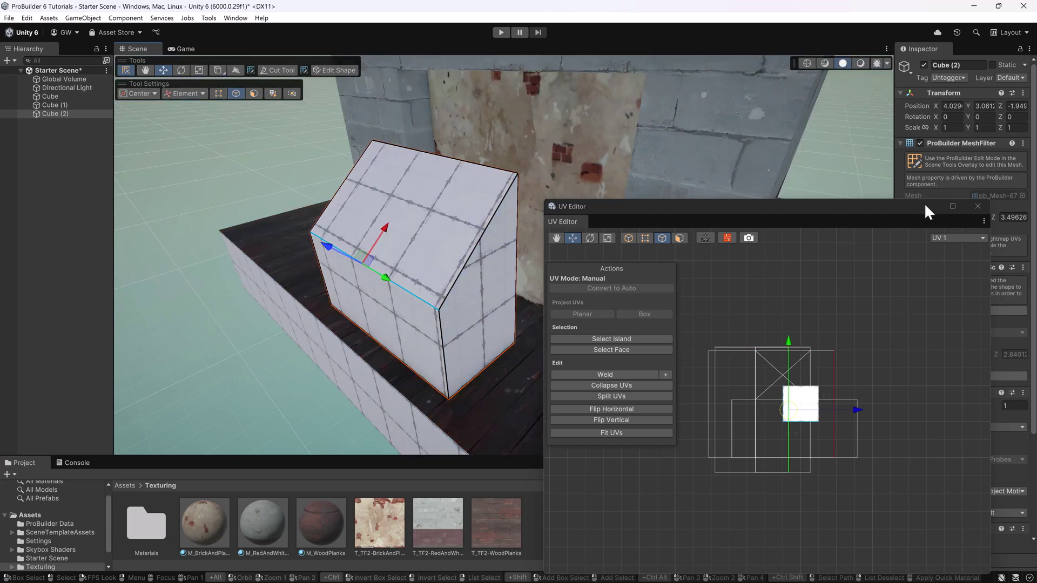
{"action": "left_click_drag", "start_coordinate": [881, 209], "coordinate": [914, 147]}
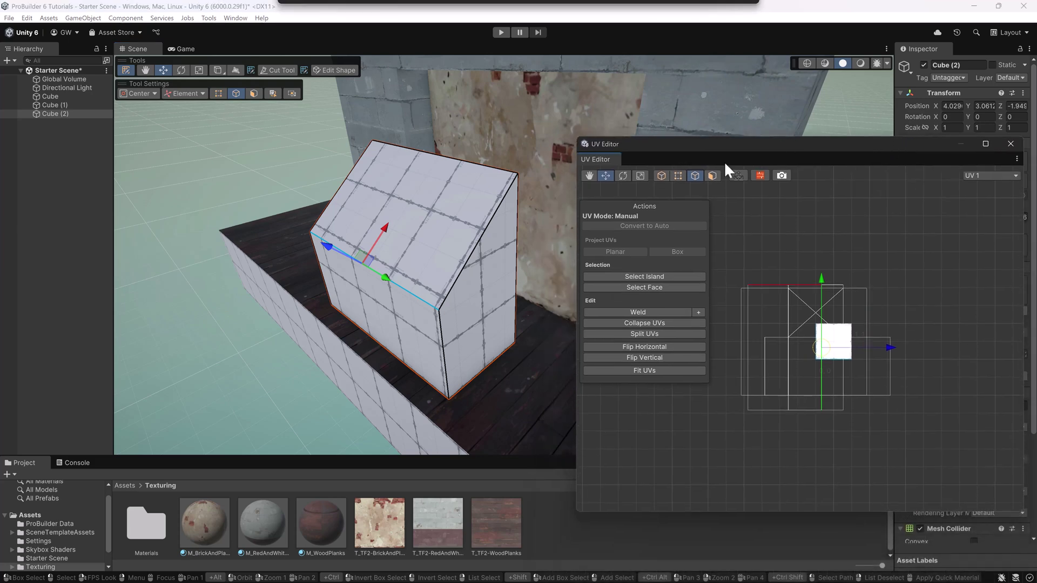
Set the handle orientation to Global and adjust the height of the selected front edge.
{"action": "left_click_drag", "start_coordinate": [514, 233], "coordinate": [514, 209], "text": "alt"}
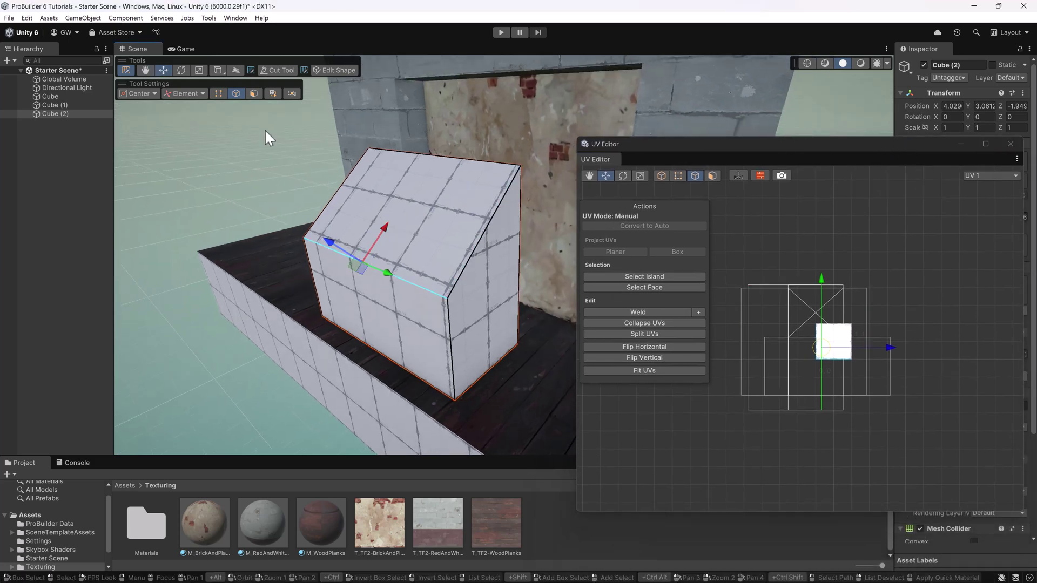
{"action": "left_click", "coordinate": [184, 94]}
{"action": "left_click", "coordinate": [183, 106]}
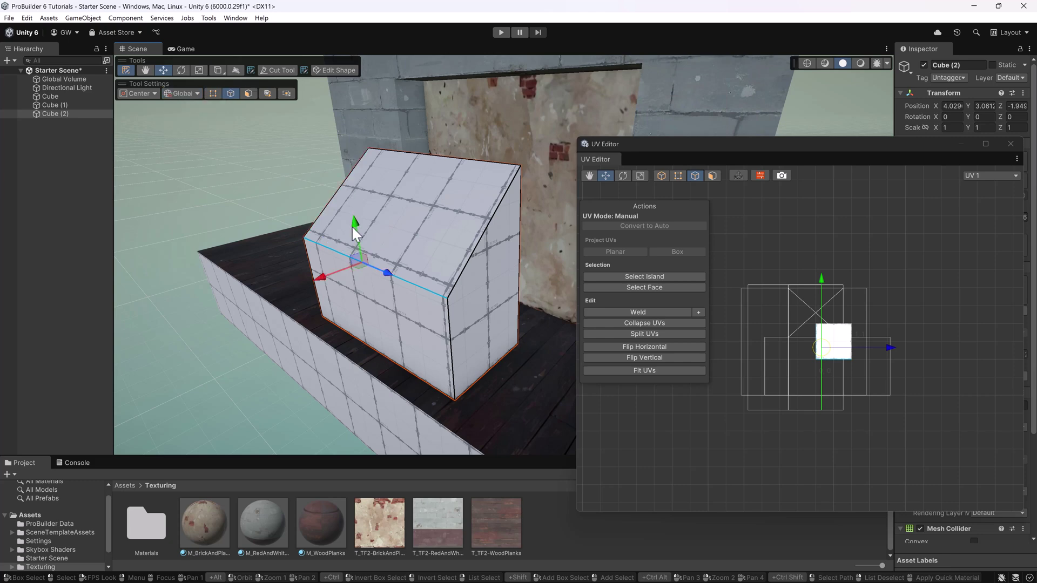
{"action": "mouse_move", "coordinate": [354, 217]}
{"action": "left_mouse_down"}
{"action": "mouse_move", "coordinate": [361, 170]}
{"action": "mouse_move", "coordinate": [366, 216]}
{"action": "left_mouse_up"}
Switch to face editing and extrude the cube's trapezoidal side face, shrinking the new face to form a framed recess.
{"action": "left_click", "coordinate": [248, 93]}
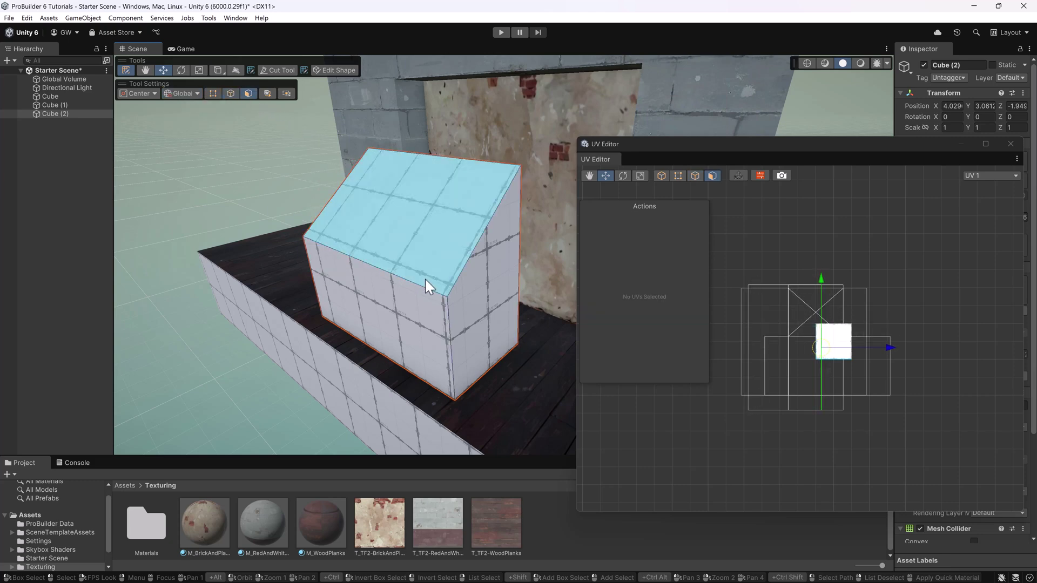
{"action": "left_click", "coordinate": [459, 308]}
{"action": "left_click_drag", "start_coordinate": [497, 358], "coordinate": [478, 346], "text": "alt"}
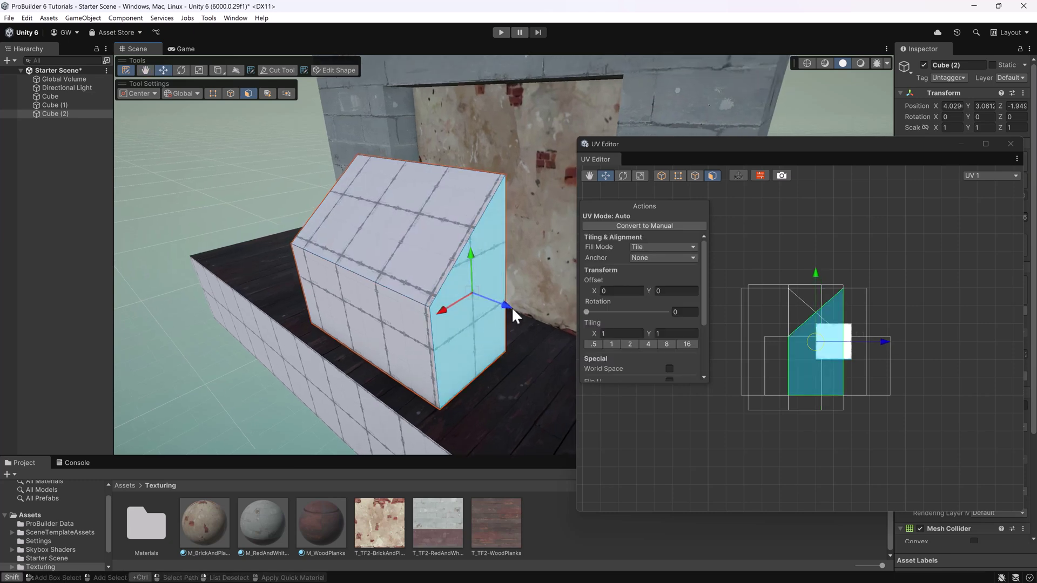
{"action": "mouse_move", "coordinate": [510, 307]}
{"action": "left_mouse_down", "text": "shift"}
{"action": "mouse_move", "coordinate": [536, 323]}
{"action": "mouse_move", "coordinate": [491, 310]}
{"action": "mouse_move", "coordinate": [514, 313]}
{"action": "left_mouse_up", "text": "shift"}
{"action": "key", "text": "r"}
{"action": "key", "text": "w"}
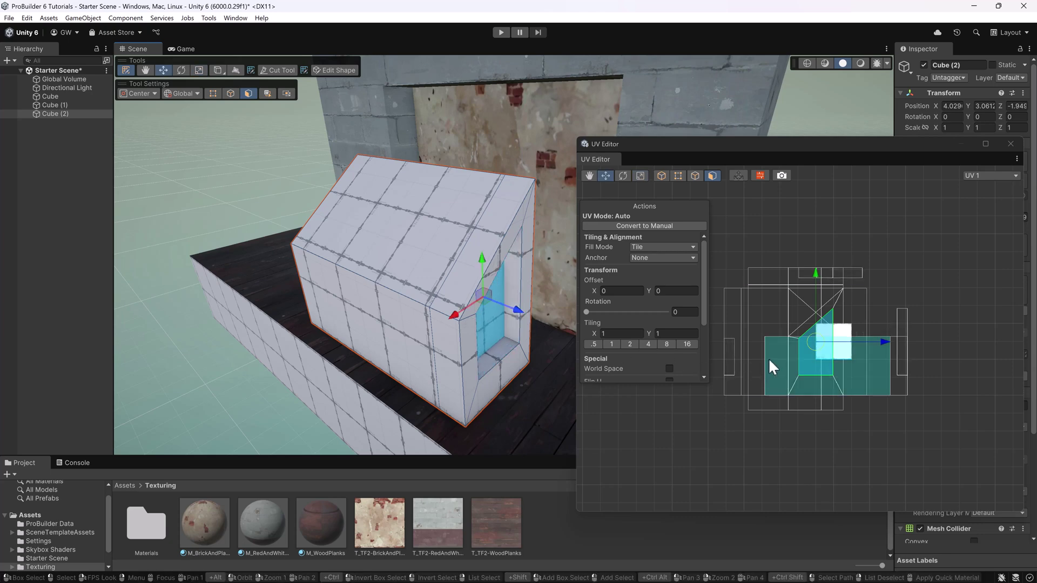
Select the cube's long front face and try the tiling presets 2, 4 and .5 on its automatic UVs.
{"action": "mouse_move", "coordinate": [449, 258]}
{"action": "middle_mouse_down"}
{"action": "mouse_move", "coordinate": [440, 225]}
{"action": "mouse_move", "coordinate": [461, 264]}
{"action": "middle_mouse_up"}
{"action": "left_click", "coordinate": [425, 327]}
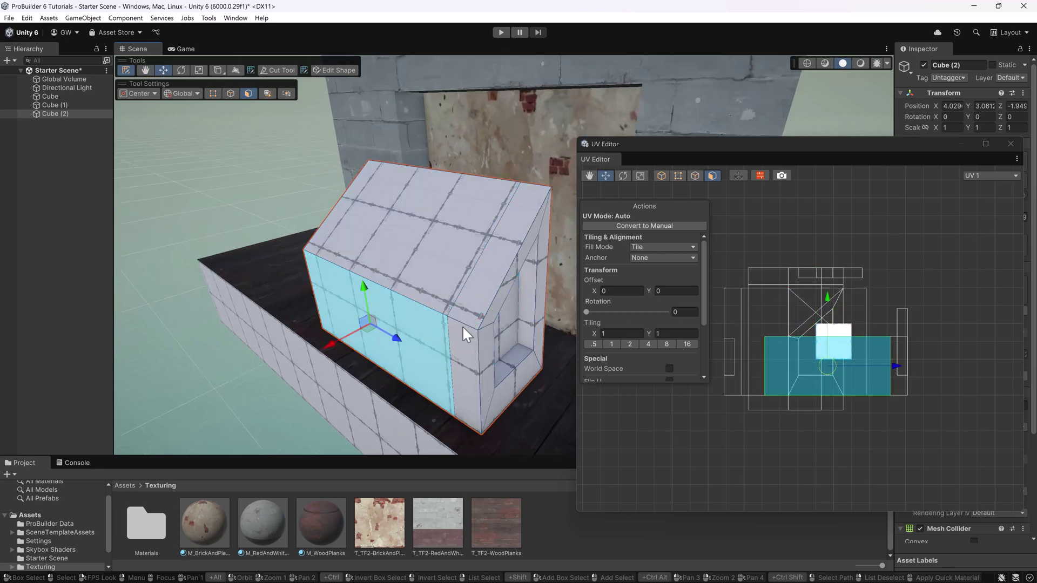
{"action": "left_click", "coordinate": [630, 344]}
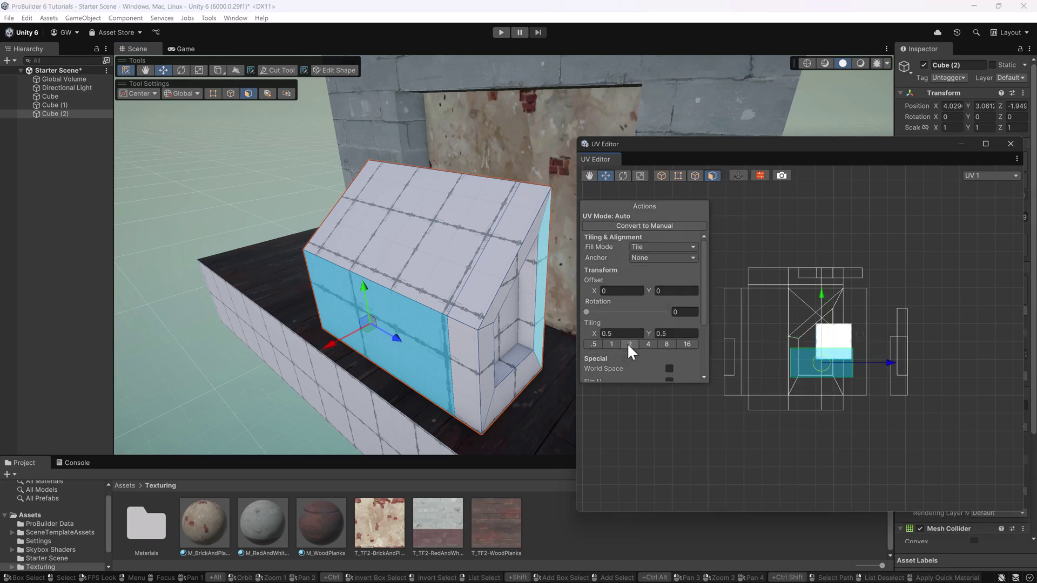
{"action": "left_click", "coordinate": [650, 345]}
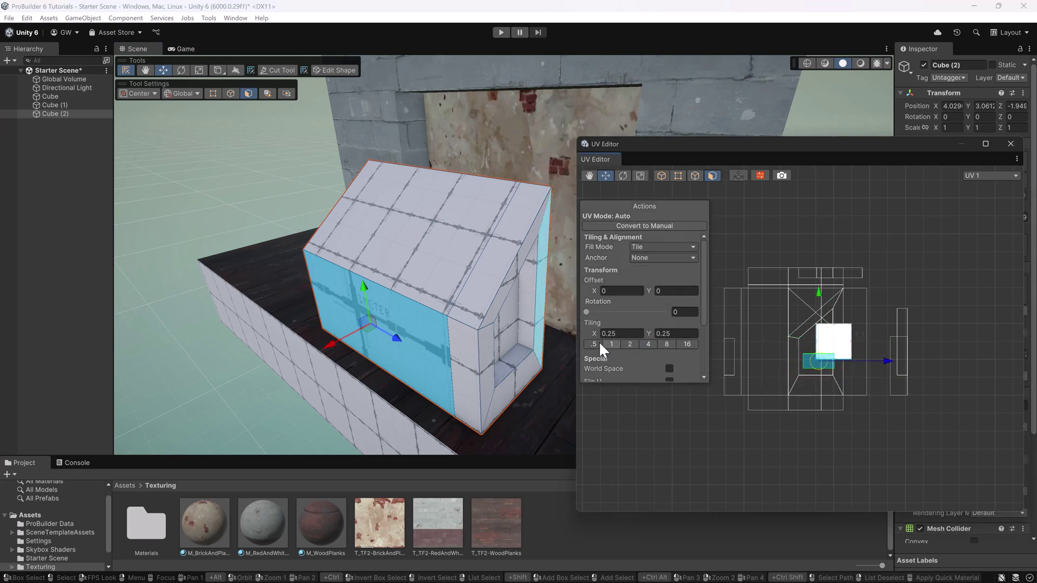
{"action": "left_click", "coordinate": [595, 342]}
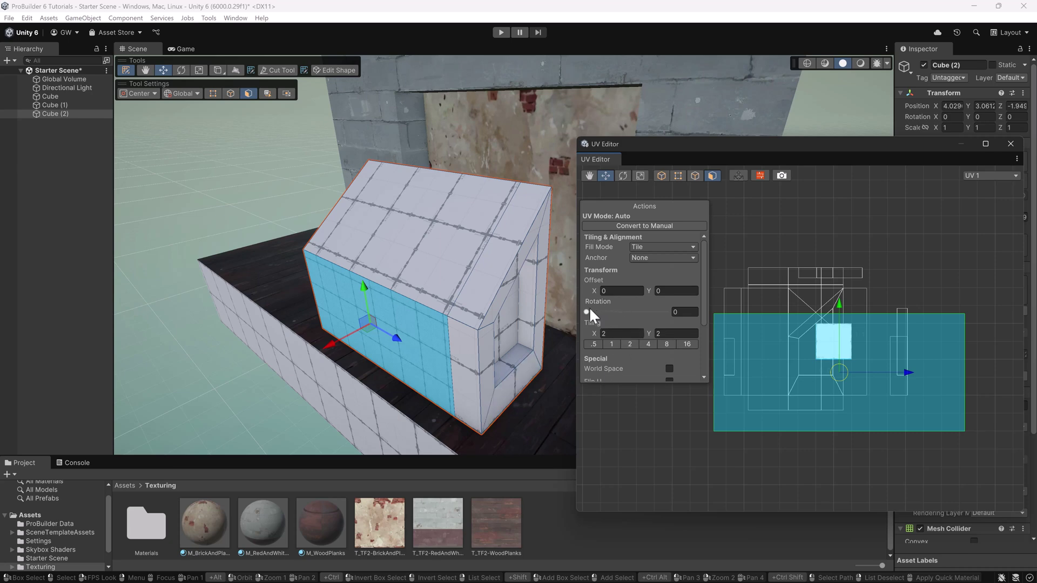
Select the sloped top face and set its UV offset to X 0.36, Y 0.42 and its rotation to 90.
{"action": "left_click", "coordinate": [468, 238]}
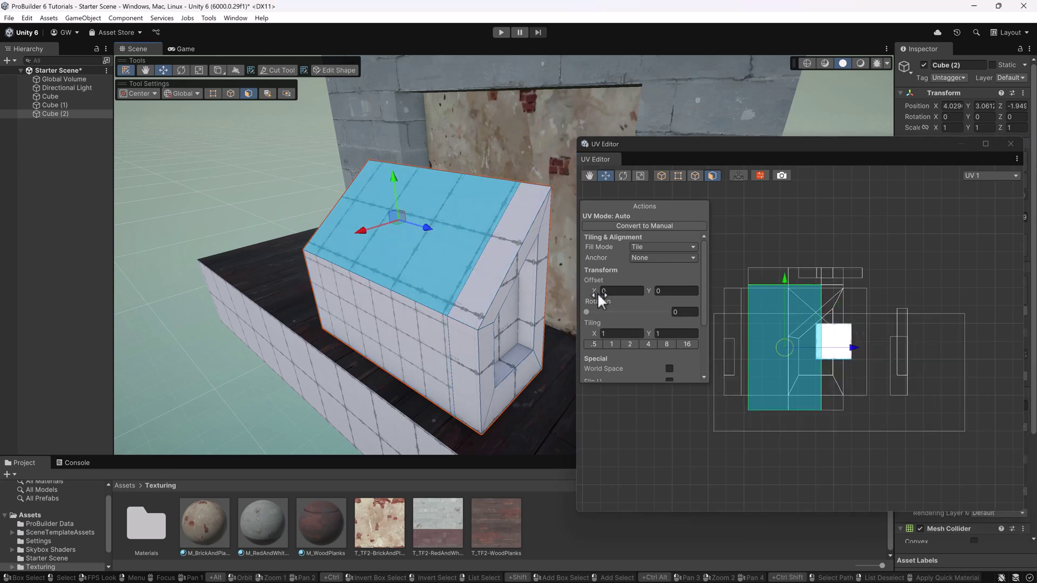
{"action": "left_click_drag", "start_coordinate": [598, 292], "coordinate": [662, 291]}
{"action": "left_click_drag", "start_coordinate": [588, 312], "coordinate": [643, 316]}
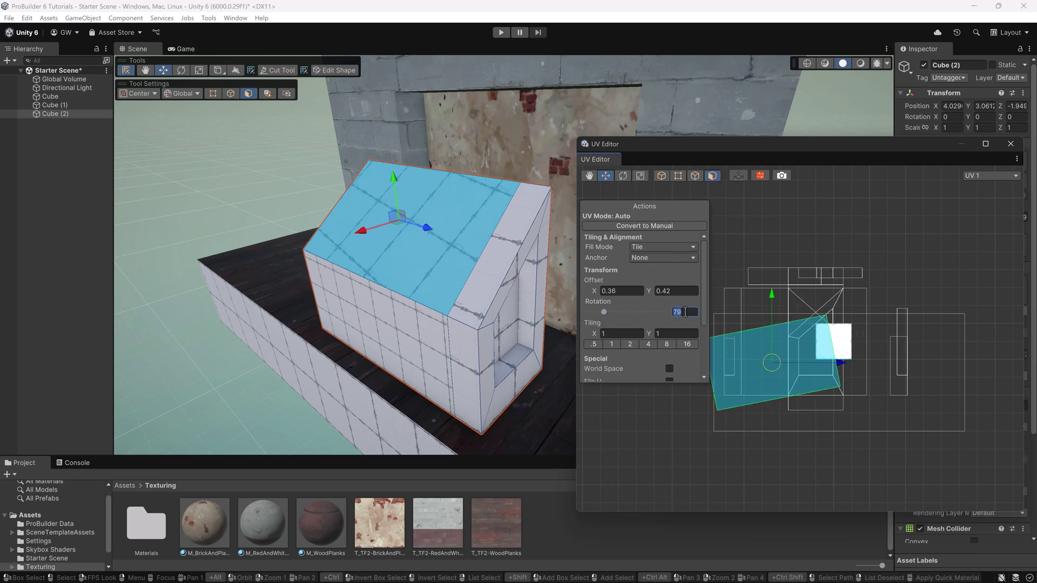
{"action": "type", "text": "90"}
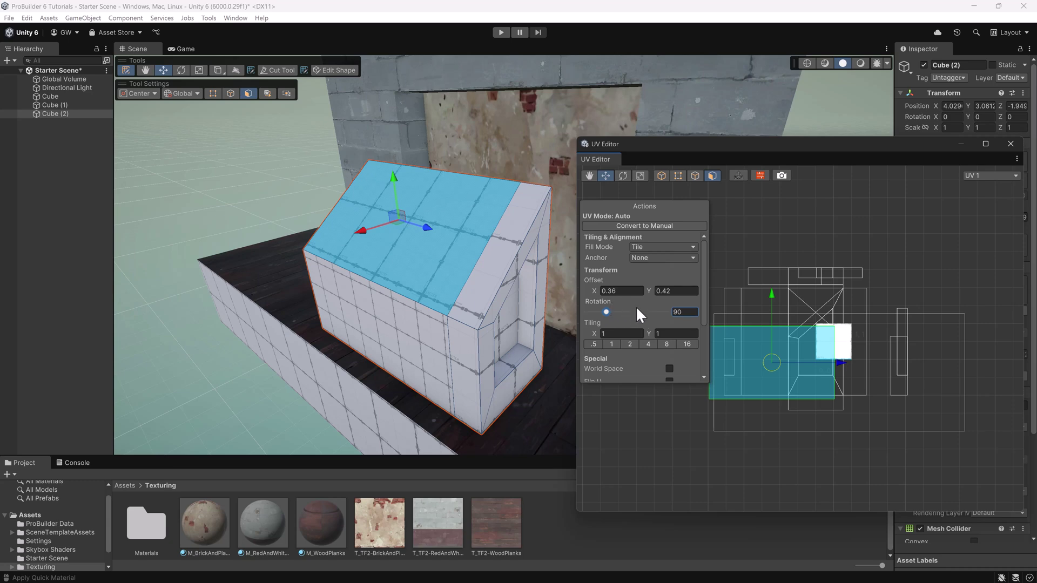
Pull the cube's front face outward and select the narrow face beside it to examine how the automatic UVs adapt.
{"action": "scroll", "coordinate": [450, 281], "scroll_direction": "down", "scroll_amount": 4}
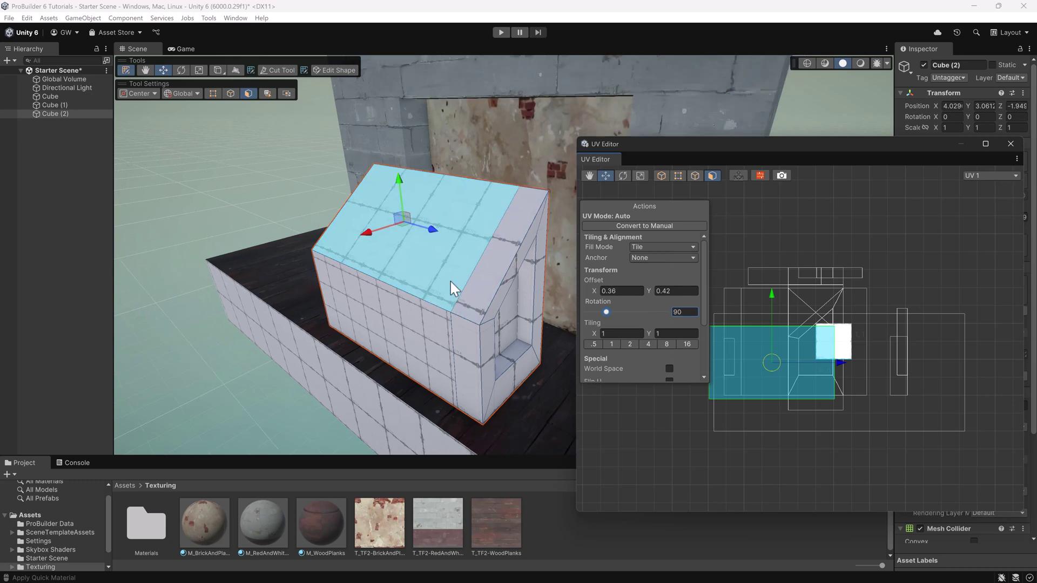
{"action": "left_click", "coordinate": [429, 316]}
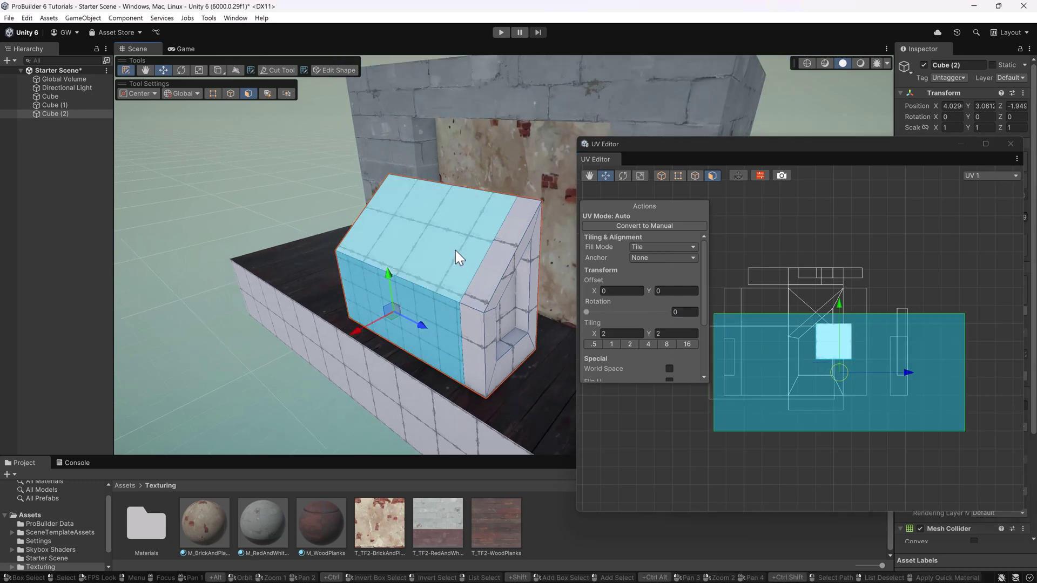
{"action": "left_click_drag", "start_coordinate": [362, 332], "coordinate": [365, 355], "text": "shift"}
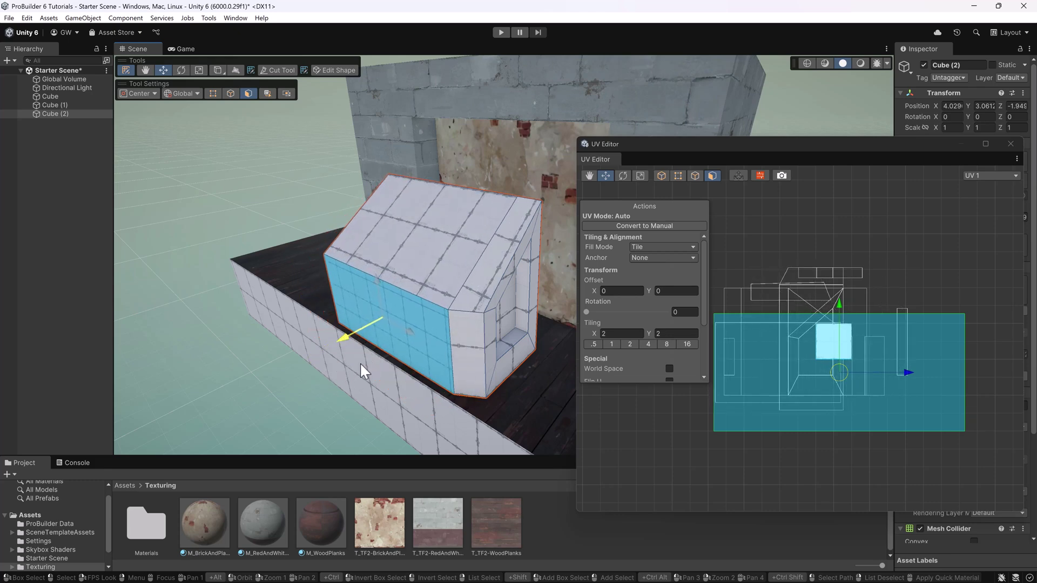
{"action": "left_click", "coordinate": [457, 303]}
{"action": "left_click", "coordinate": [457, 324]}
{"action": "left_click_drag", "start_coordinate": [457, 324], "coordinate": [438, 274], "text": "alt"}
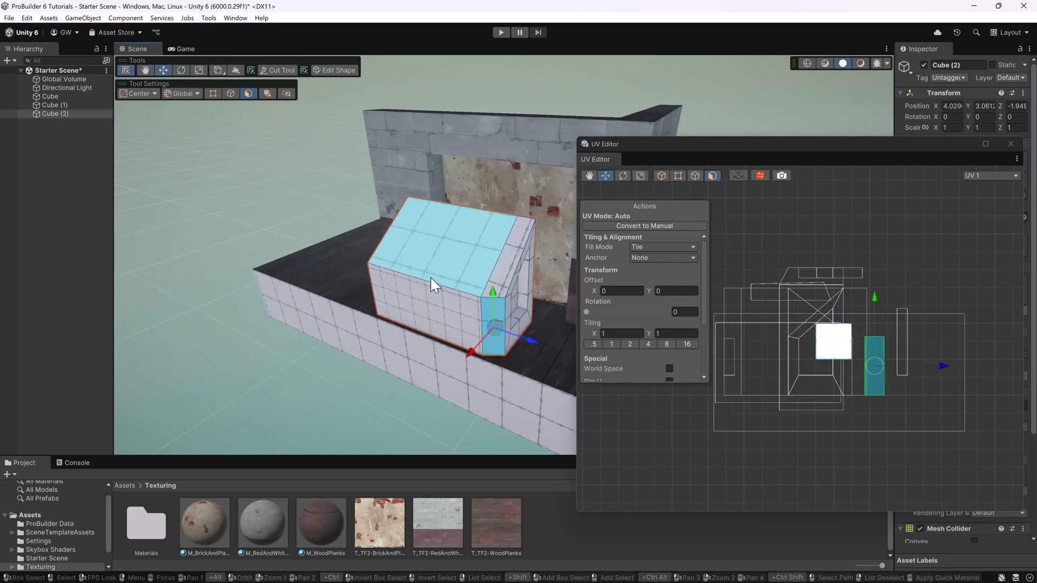
Leave face editing, delete the test cube and select the building.
{"action": "key", "text": "Escape"}
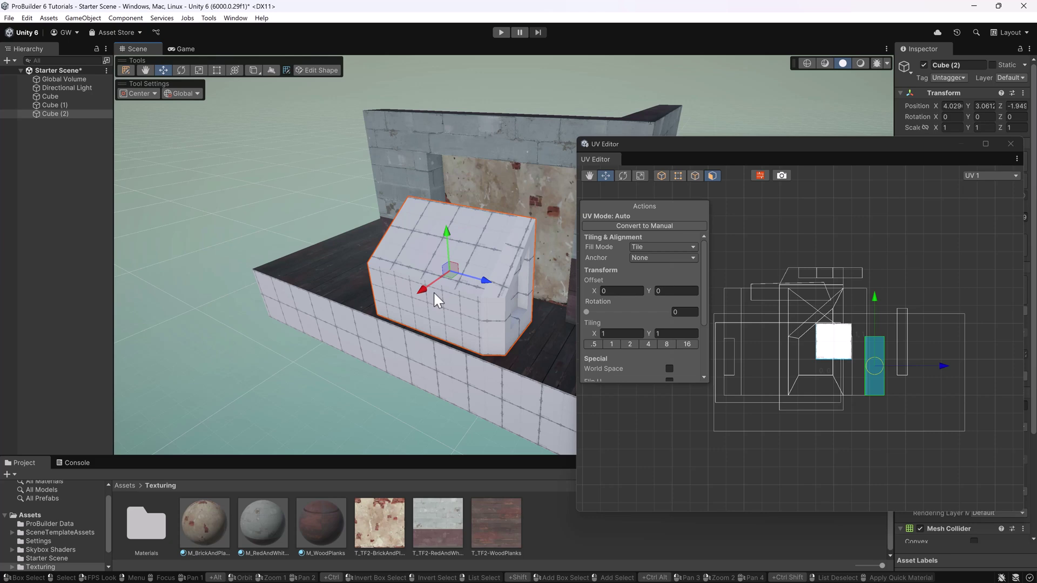
{"action": "key", "text": "Delete"}
{"action": "left_click", "coordinate": [387, 178]}
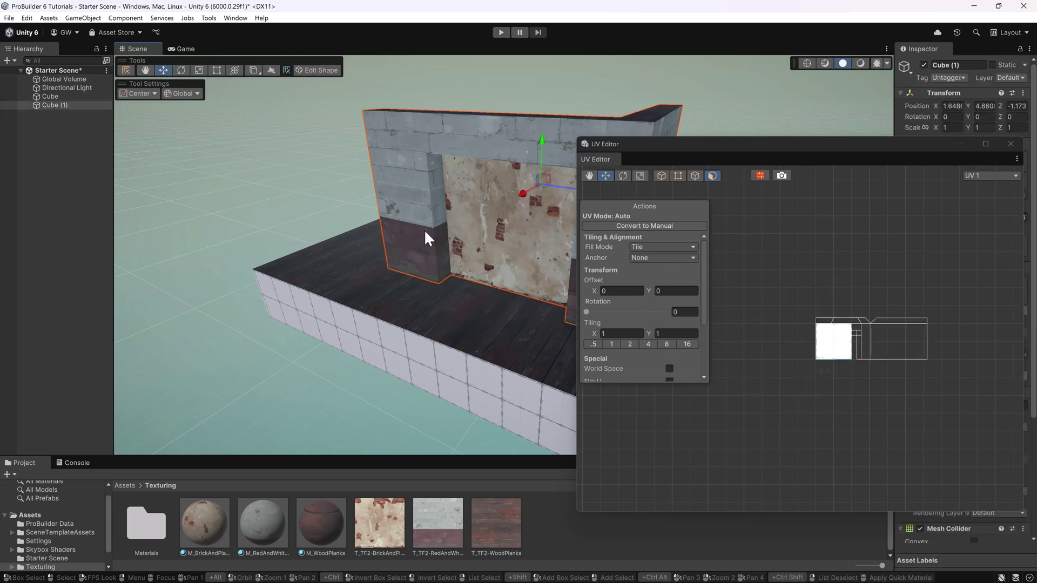
Enter face editing on the building and raise the top face at its outer corner to examine the manual UV stretching.
{"action": "left_click_drag", "start_coordinate": [425, 231], "coordinate": [231, 153], "text": "alt"}
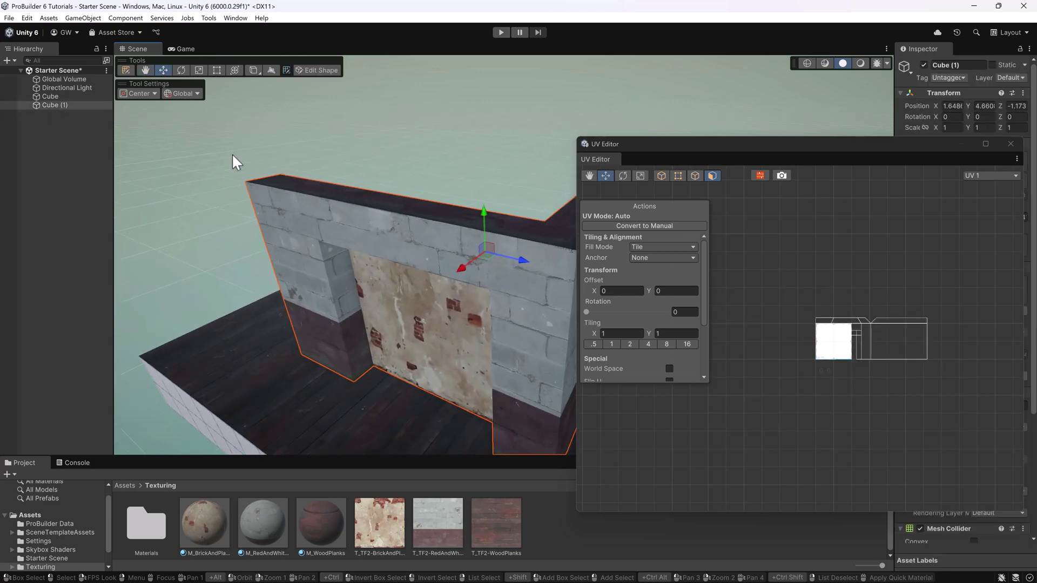
{"action": "left_click", "coordinate": [127, 71]}
{"action": "left_click", "coordinate": [288, 172]}
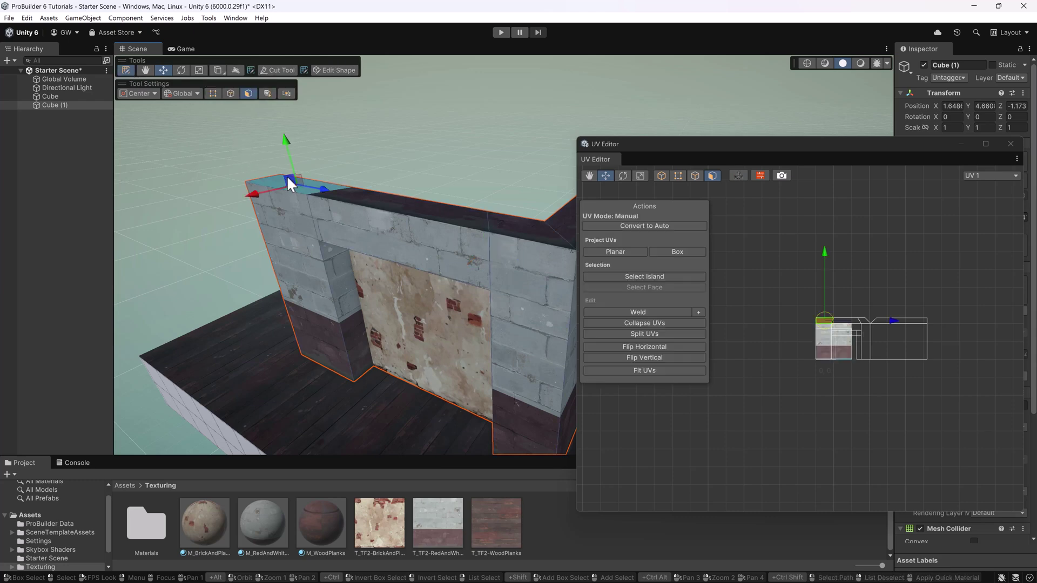
{"action": "left_click_drag", "start_coordinate": [331, 151], "coordinate": [341, 123], "text": "alt"}
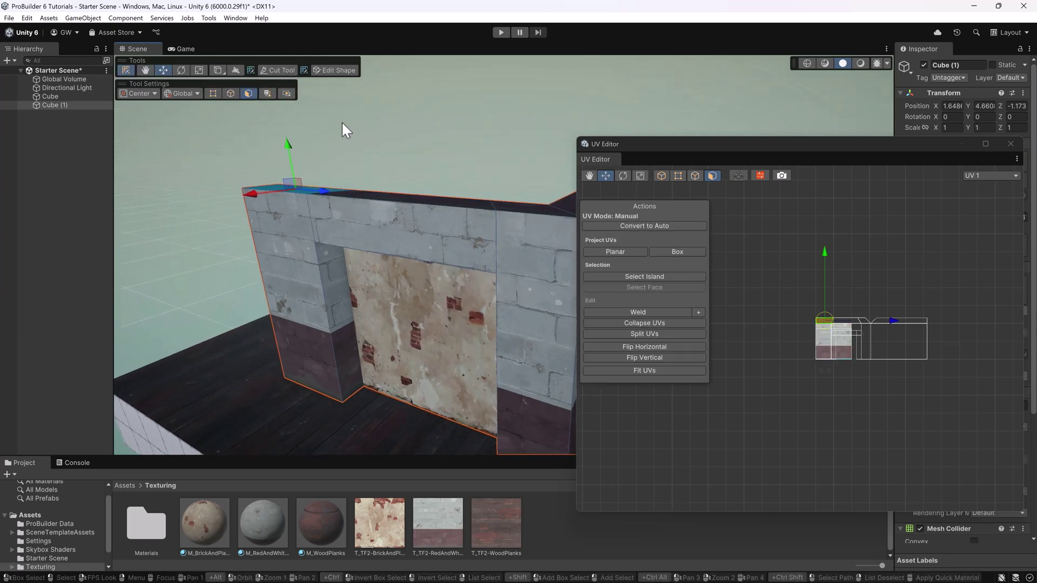
{"action": "left_click_drag", "start_coordinate": [293, 143], "coordinate": [299, 183]}
{"action": "left_click_drag", "start_coordinate": [272, 216], "coordinate": [295, 222], "text": "alt"}
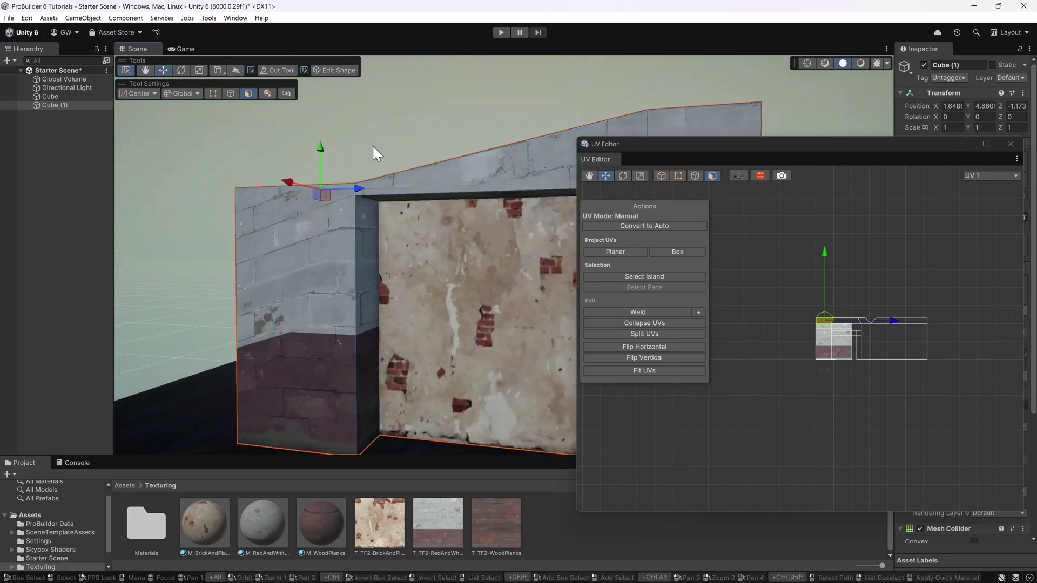
{"action": "scroll", "coordinate": [315, 150], "scroll_direction": "down", "scroll_amount": 3}
{"action": "left_click_drag", "start_coordinate": [406, 132], "coordinate": [378, 42], "text": "alt"}
{"action": "left_click_drag", "start_coordinate": [431, 233], "coordinate": [428, 275], "text": "alt"}
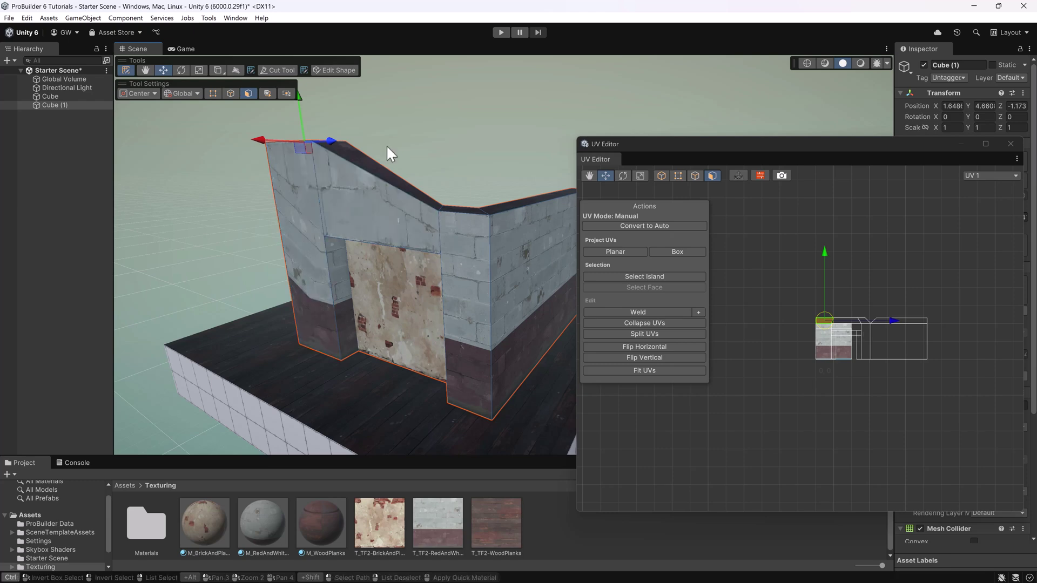
Undo the raise of the building's corner top face and leave face editing.
{"action": "key", "text": "ctrl+z"}
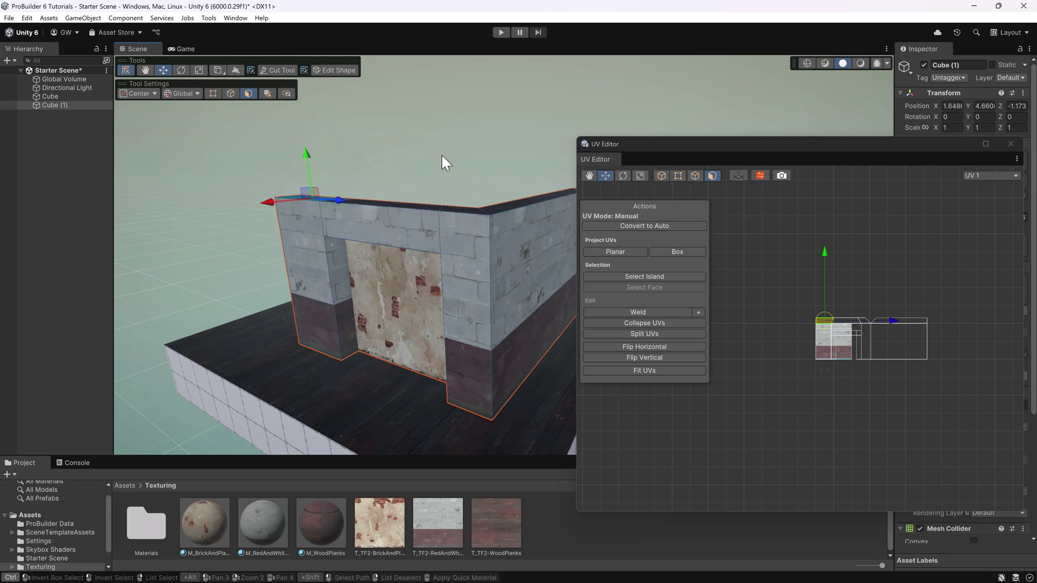
{"action": "key", "text": "Escape"}
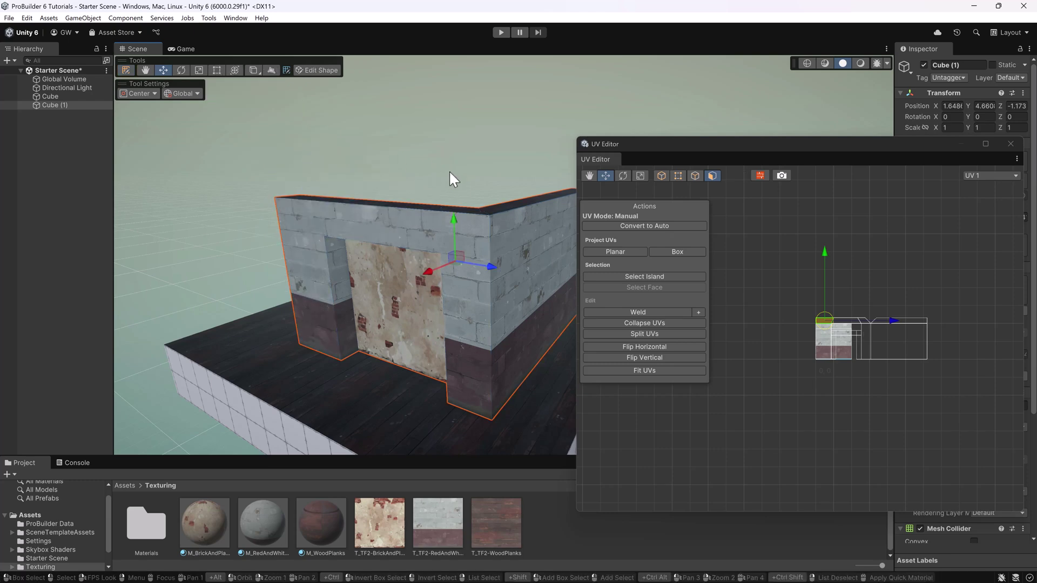
{"action": "middle_click_drag", "start_coordinate": [447, 170], "coordinate": [402, 145]}
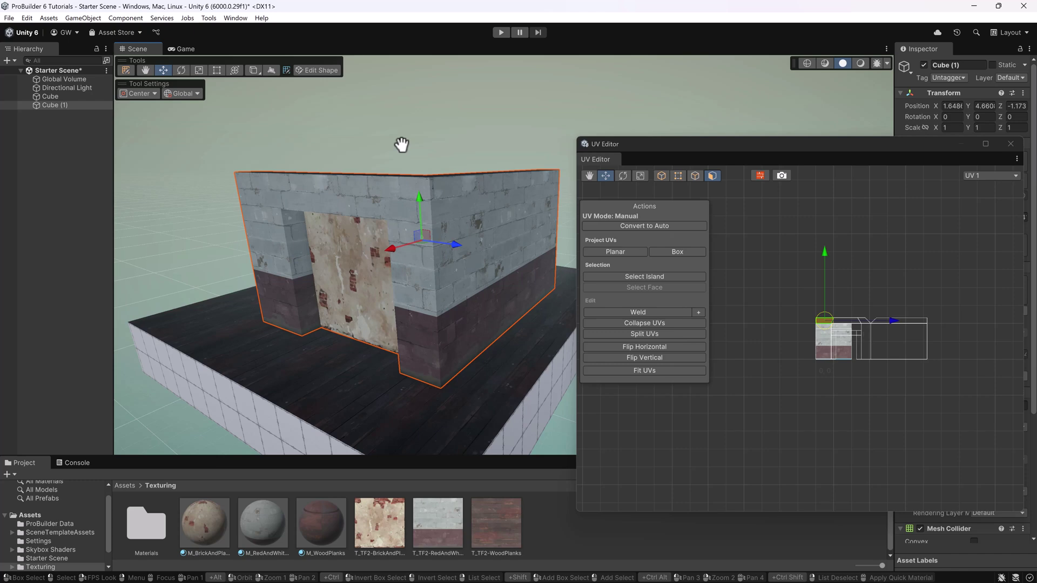
{"action": "scroll", "coordinate": [371, 236], "scroll_direction": "down", "scroll_amount": 2}
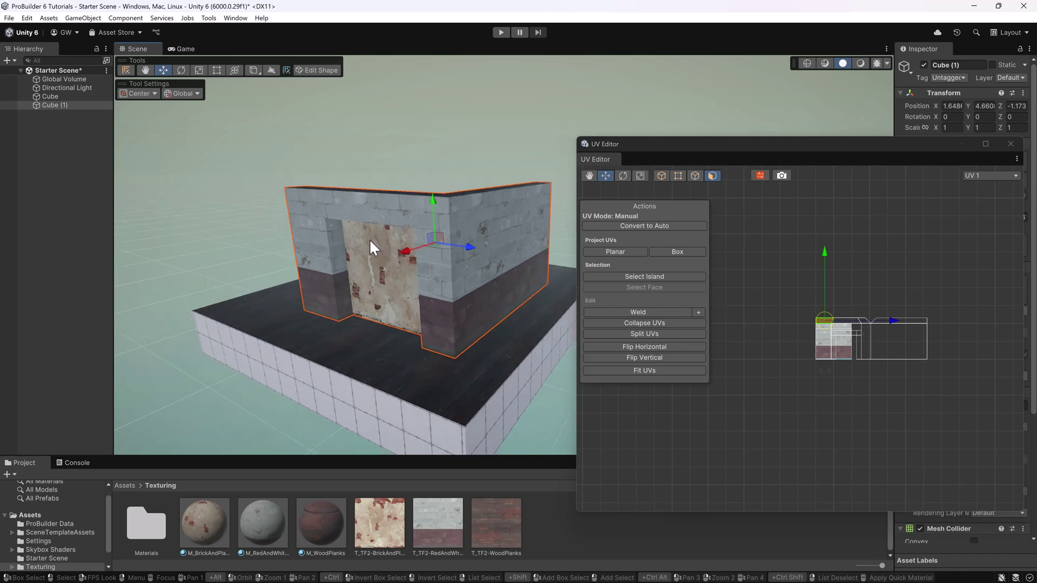
{"action": "middle_click_drag", "start_coordinate": [378, 222], "coordinate": [365, 281]}
{"action": "scroll", "coordinate": [375, 306], "scroll_direction": "up", "scroll_amount": 3}
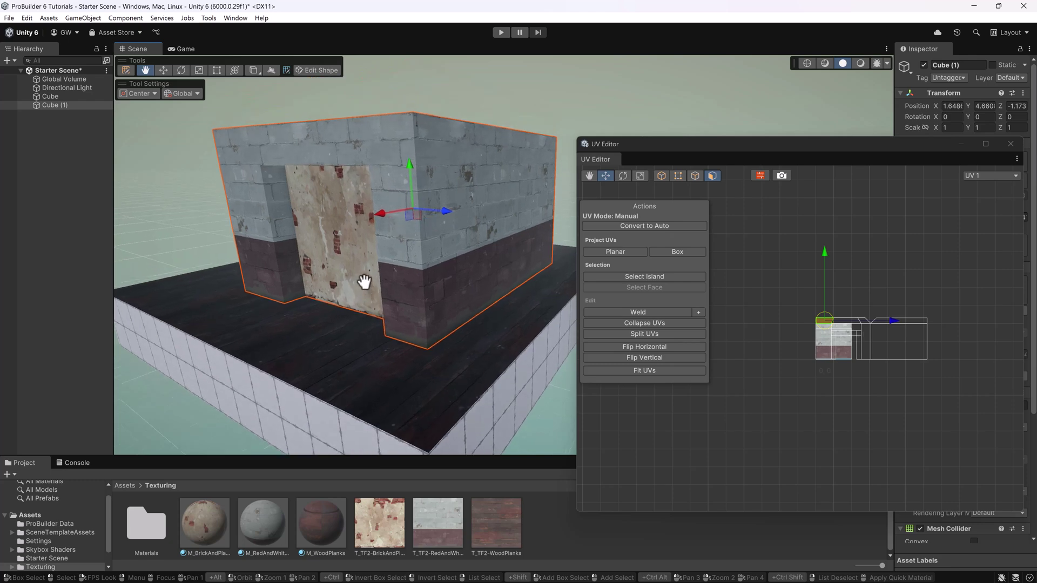
{"action": "left_click_drag", "start_coordinate": [364, 283], "coordinate": [377, 248], "text": "alt"}
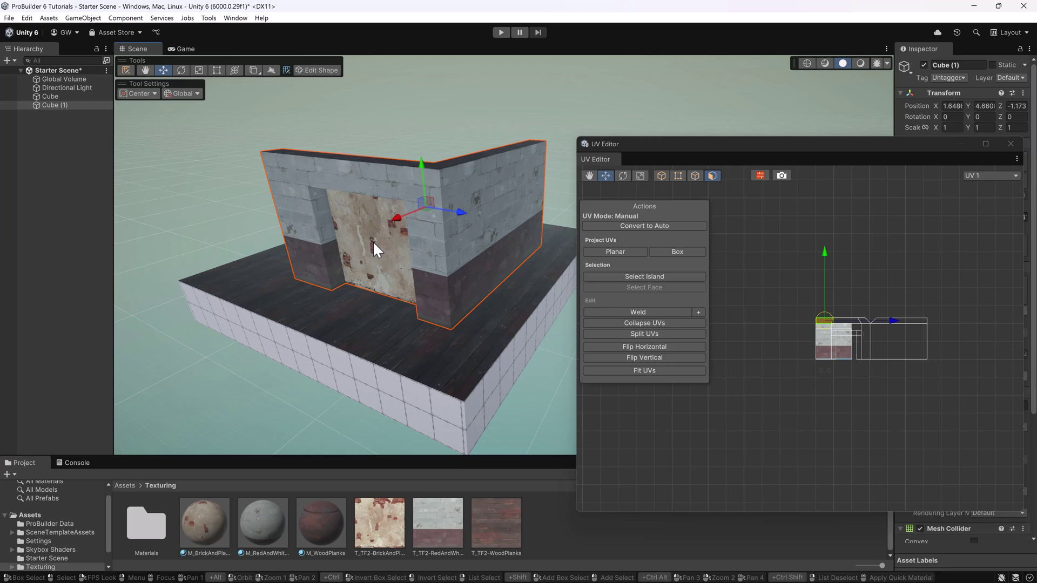
Close the UV Editor, deselect the building and examine its textured walls from several angles.
{"action": "left_click", "coordinate": [1011, 143]}
{"action": "left_click", "coordinate": [621, 173]}
{"action": "scroll", "coordinate": [535, 227], "scroll_direction": "up", "scroll_amount": 5}
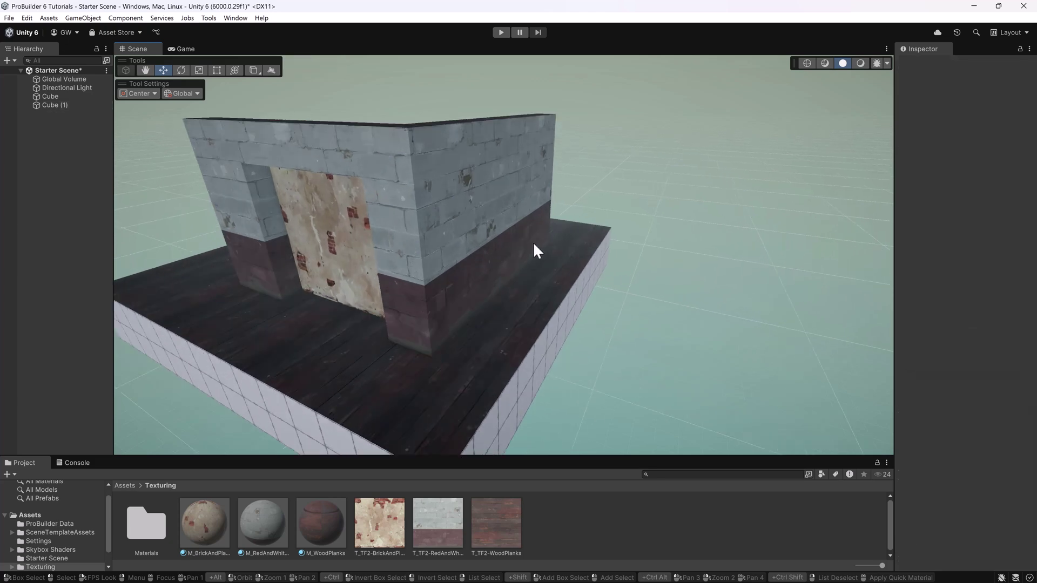
{"action": "left_click_drag", "start_coordinate": [534, 241], "coordinate": [562, 219], "text": "alt"}
{"action": "middle_click_drag", "start_coordinate": [562, 219], "coordinate": [609, 221]}
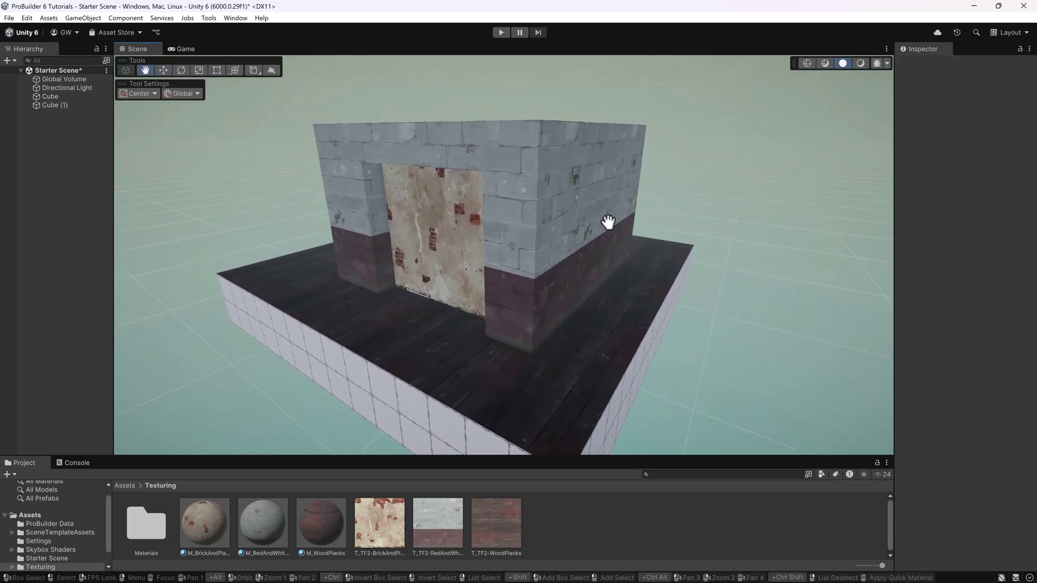
{"action": "middle_click_drag", "start_coordinate": [608, 222], "coordinate": [629, 234]}
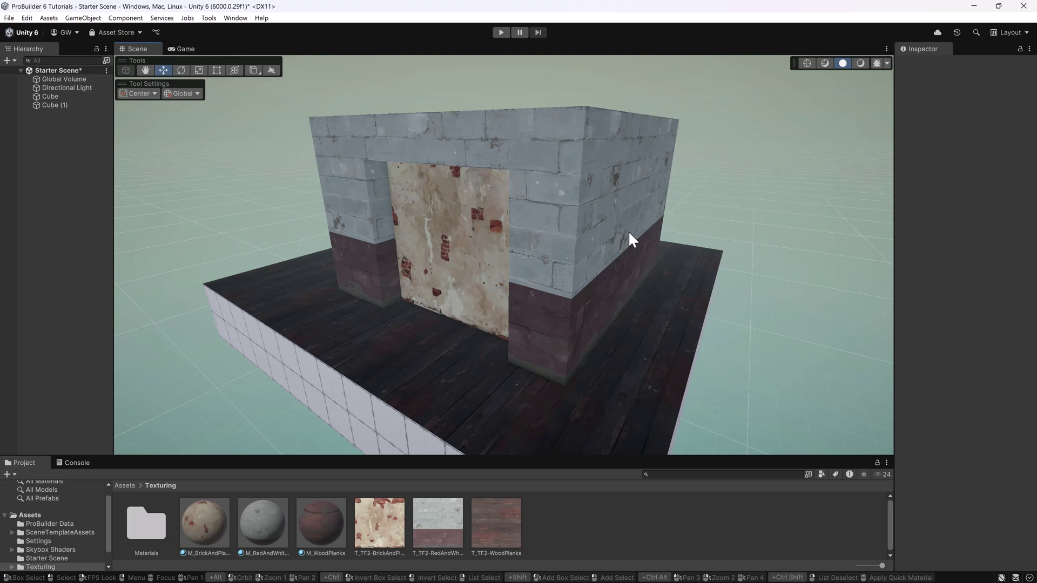
Switch the scene view to the lit Shaded draw mode and examine the building with lighting and shadows.
{"action": "left_click", "coordinate": [861, 64]}
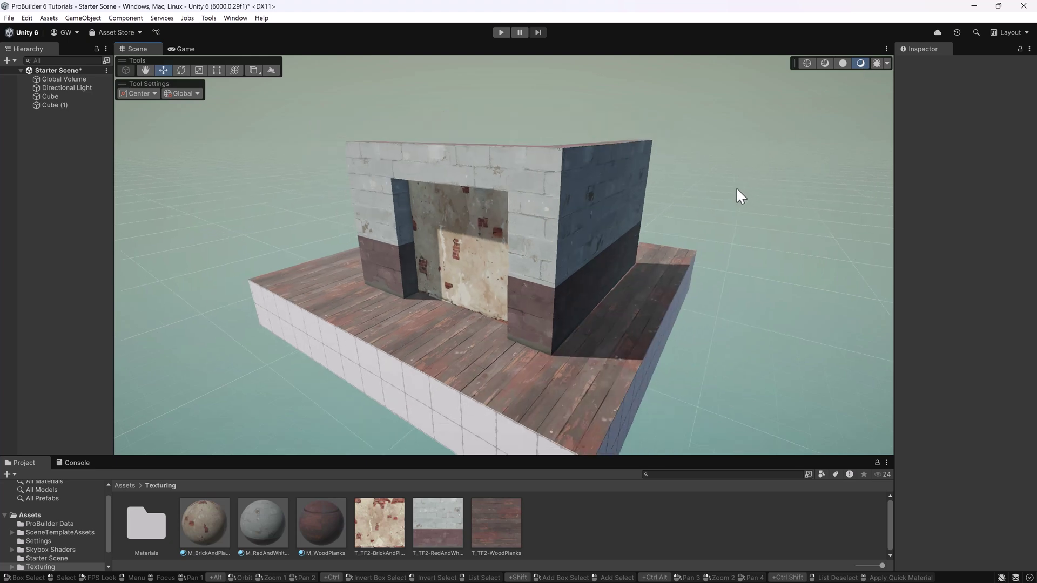
{"action": "left_click_drag", "start_coordinate": [736, 194], "coordinate": [718, 222], "text": "alt"}
{"action": "left_click_drag", "start_coordinate": [783, 266], "coordinate": [755, 238], "text": "alt"}
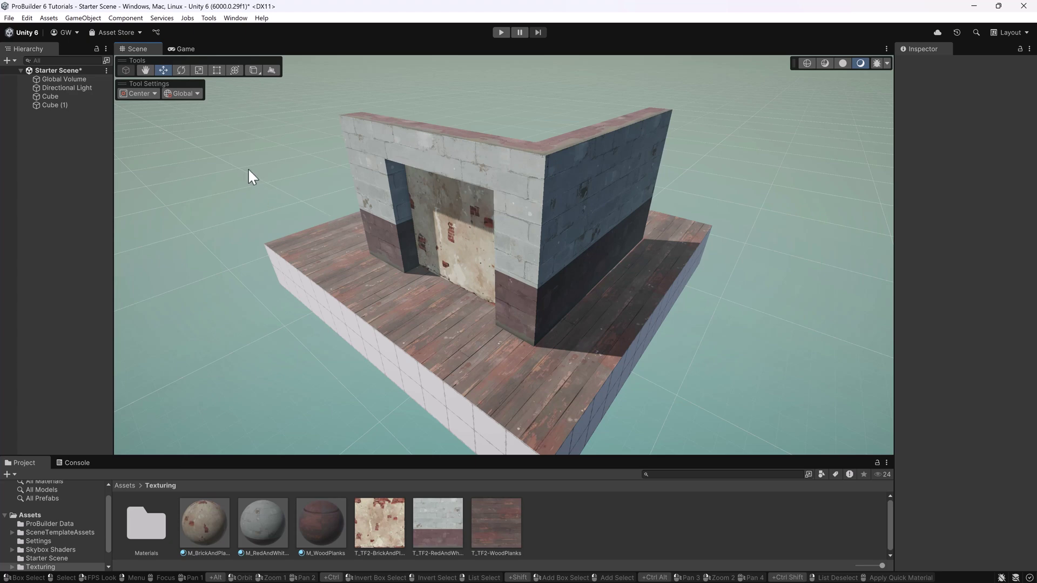
Open ProBuilder's Material Editor, place its window beside the building and make it narrower.
{"action": "left_click", "coordinate": [211, 21]}
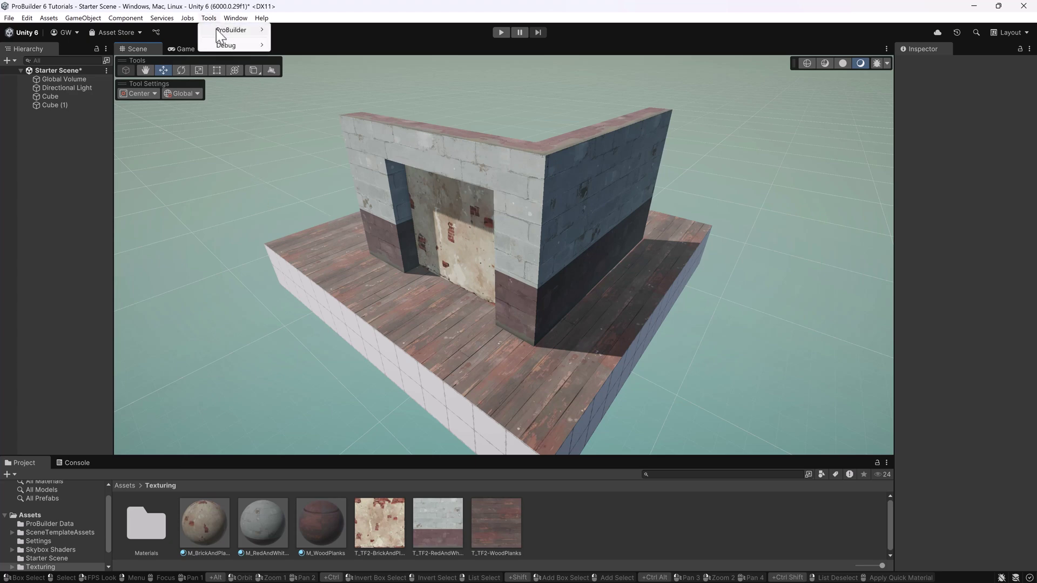
{"action": "mouse_move", "coordinate": [238, 30]}
{"action": "mouse_move", "coordinate": [325, 30]}
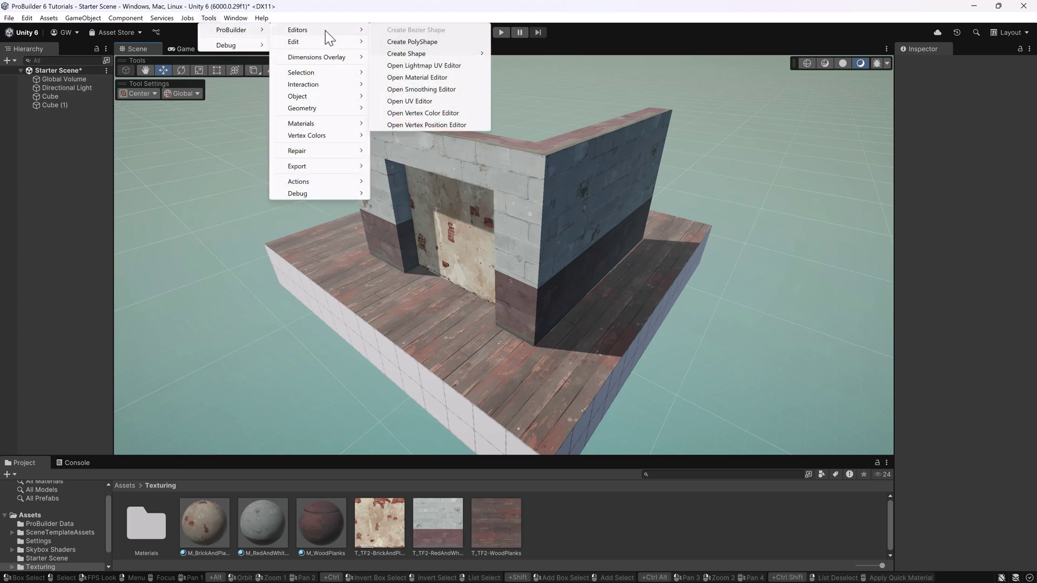
{"action": "left_click", "coordinate": [436, 80]}
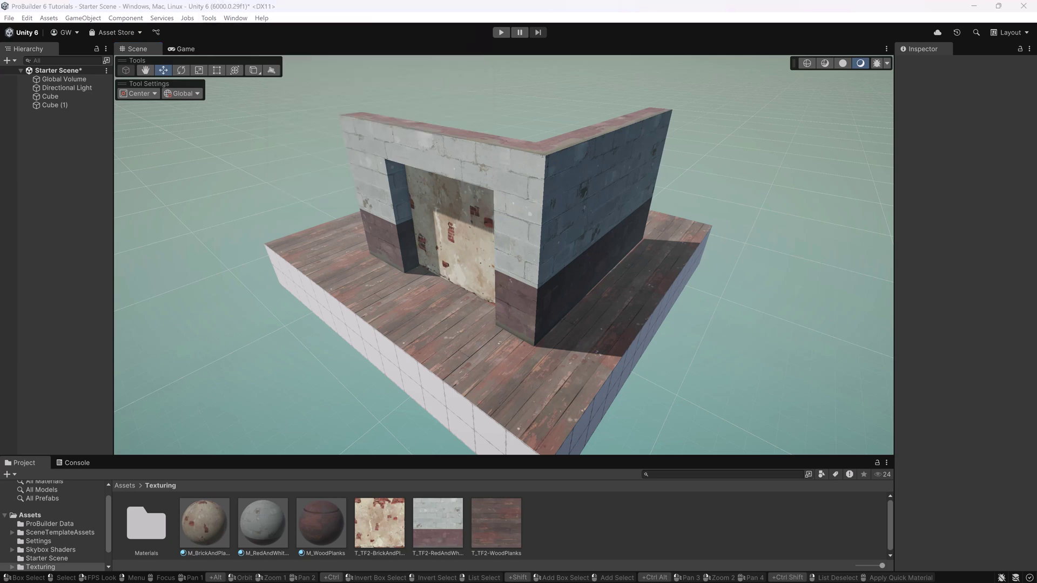
{"action": "left_click_drag", "start_coordinate": [132, 98], "coordinate": [289, 148]}
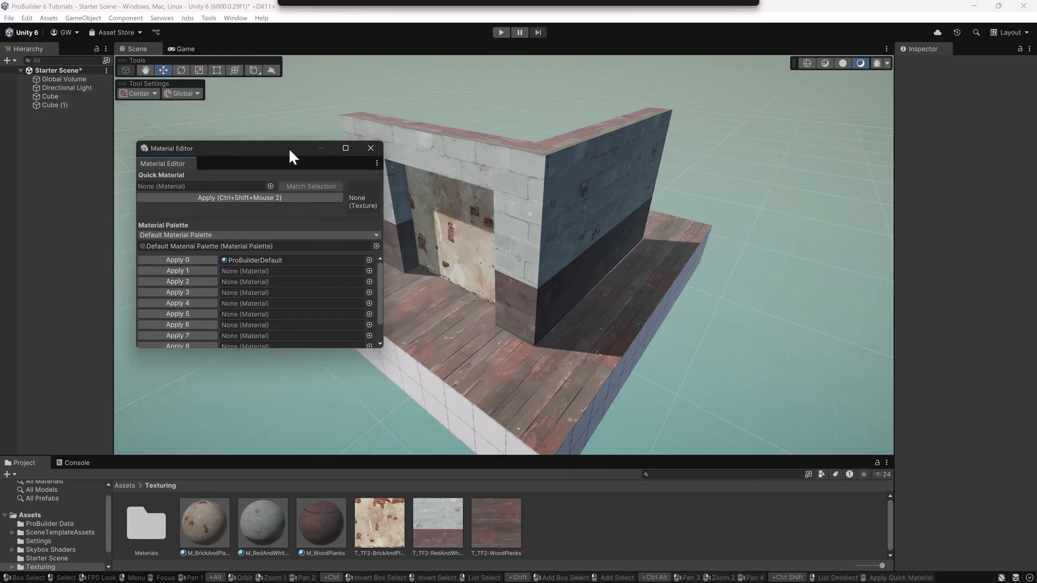
{"action": "left_click_drag", "start_coordinate": [382, 264], "coordinate": [277, 266]}
Open the Vertex Color Editor beside the Material Editor to view its color palette, and close it again.
{"action": "left_click", "coordinate": [209, 17]}
{"action": "mouse_move", "coordinate": [231, 30]}
{"action": "mouse_move", "coordinate": [306, 32]}
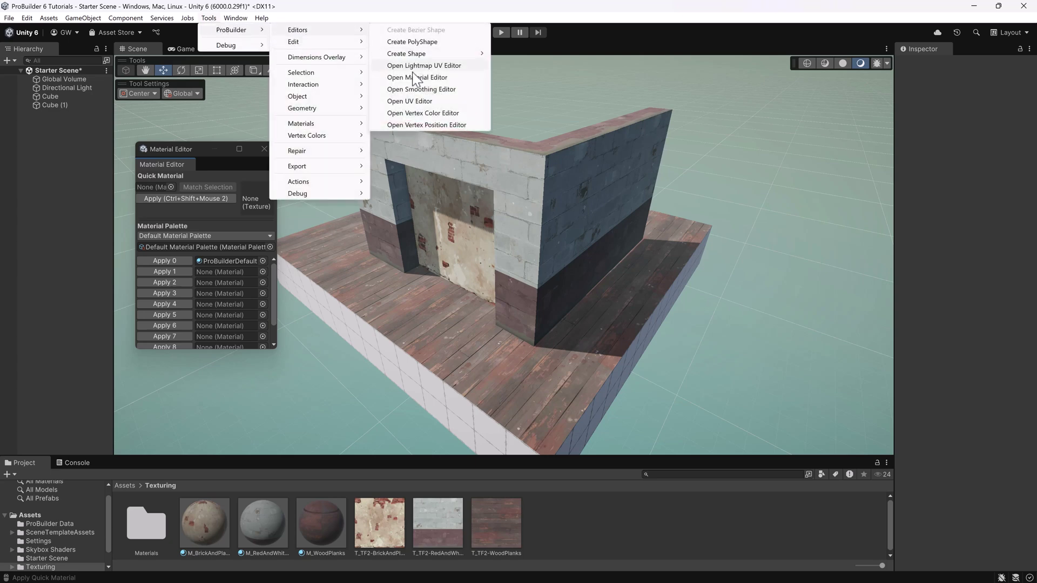
{"action": "left_click", "coordinate": [449, 118]}
{"action": "left_click_drag", "start_coordinate": [663, 100], "coordinate": [302, 140]}
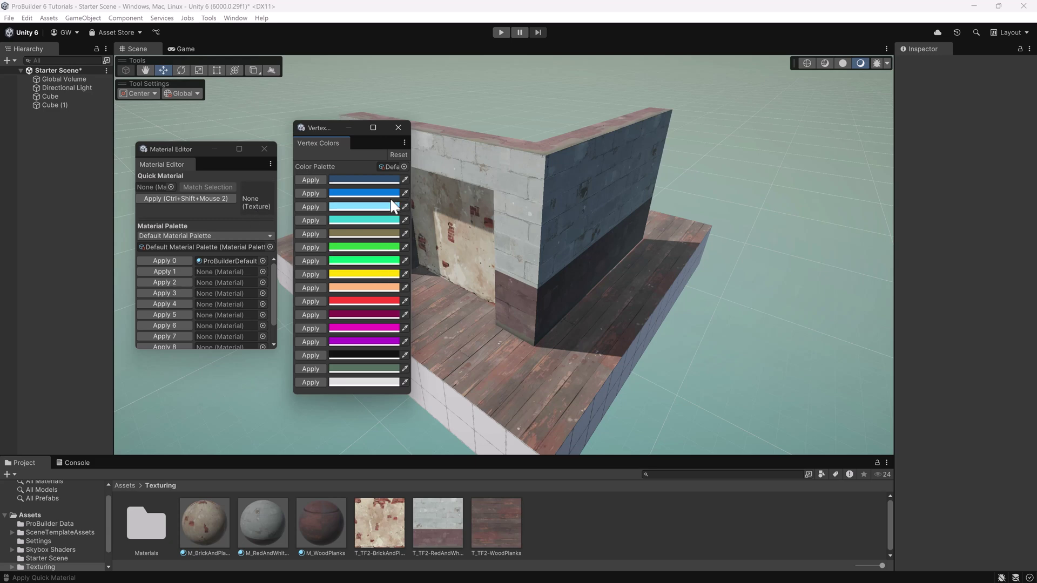
{"action": "left_click_drag", "start_coordinate": [423, 290], "coordinate": [566, 267], "text": "alt"}
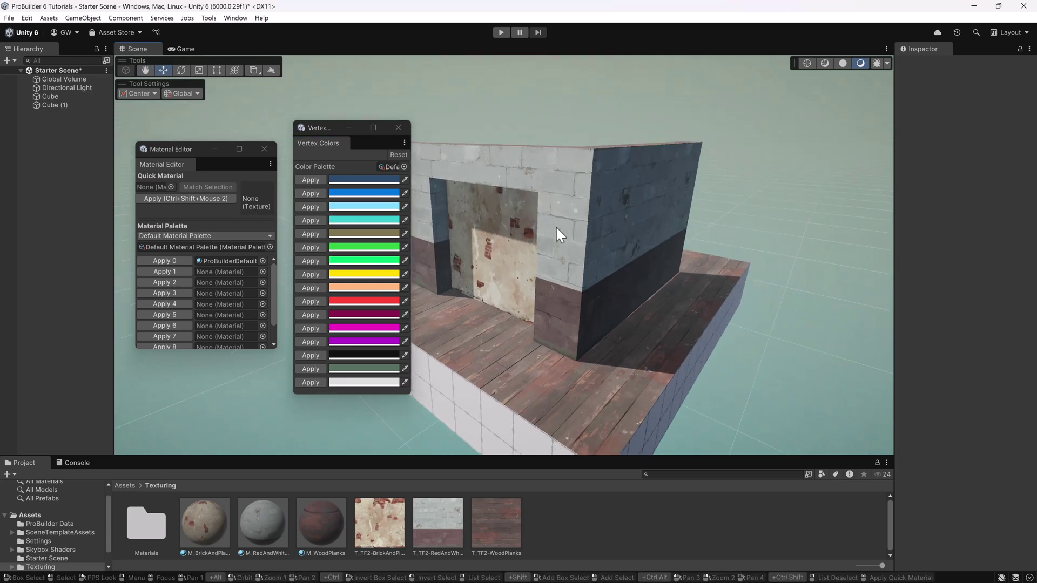
{"action": "left_click_drag", "start_coordinate": [532, 185], "coordinate": [514, 283], "text": "alt"}
{"action": "left_click", "coordinate": [529, 235]}
{"action": "left_click", "coordinate": [468, 135]}
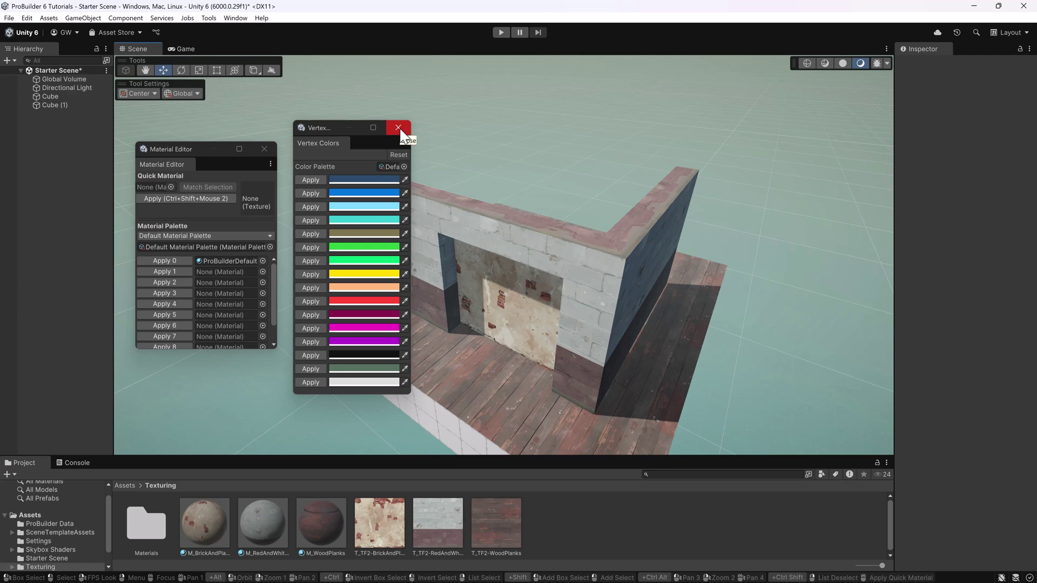
{"action": "left_click", "coordinate": [400, 127]}
{"action": "left_click_drag", "start_coordinate": [519, 193], "coordinate": [482, 182], "text": "alt"}
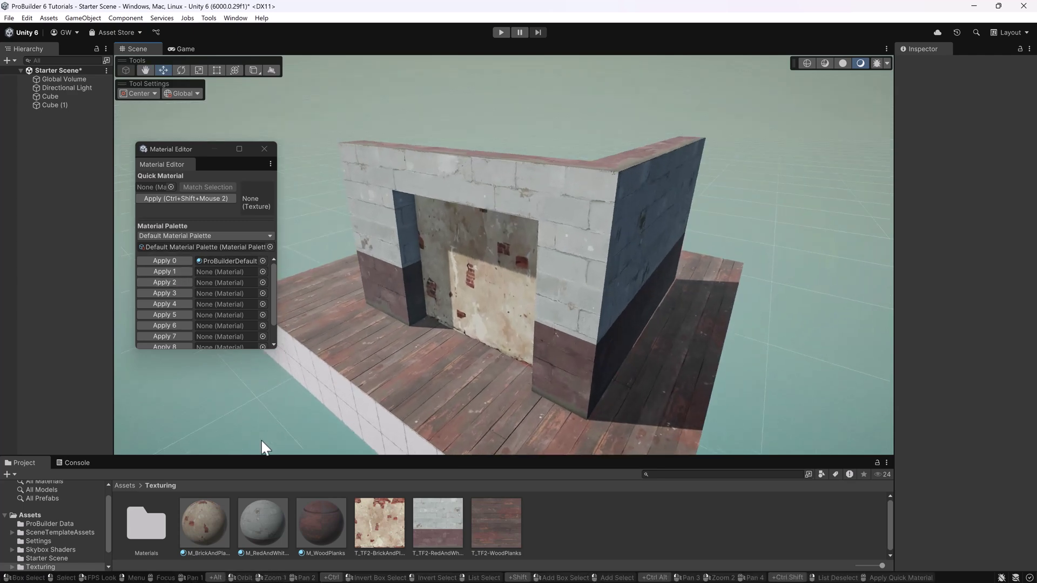
Assign the wood planks, red-and-white and brick-and-plaster materials to slots 1, 2 and 3 of the Default Material Palette.
{"action": "left_click_drag", "start_coordinate": [309, 523], "coordinate": [232, 272]}
{"action": "left_click_drag", "start_coordinate": [277, 508], "coordinate": [227, 267]}
{"action": "scroll", "coordinate": [241, 338], "scroll_direction": "down", "scroll_amount": 1}
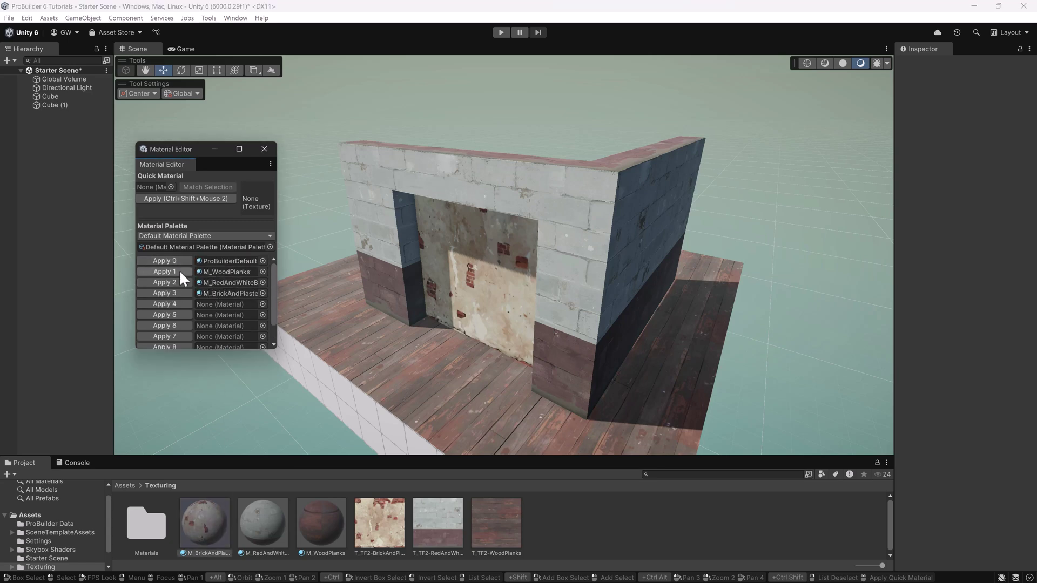
Apply the palette's ProBuilderDefault material to the whole floor block and undo the change.
{"action": "middle_click_drag", "start_coordinate": [380, 275], "coordinate": [546, 279]}
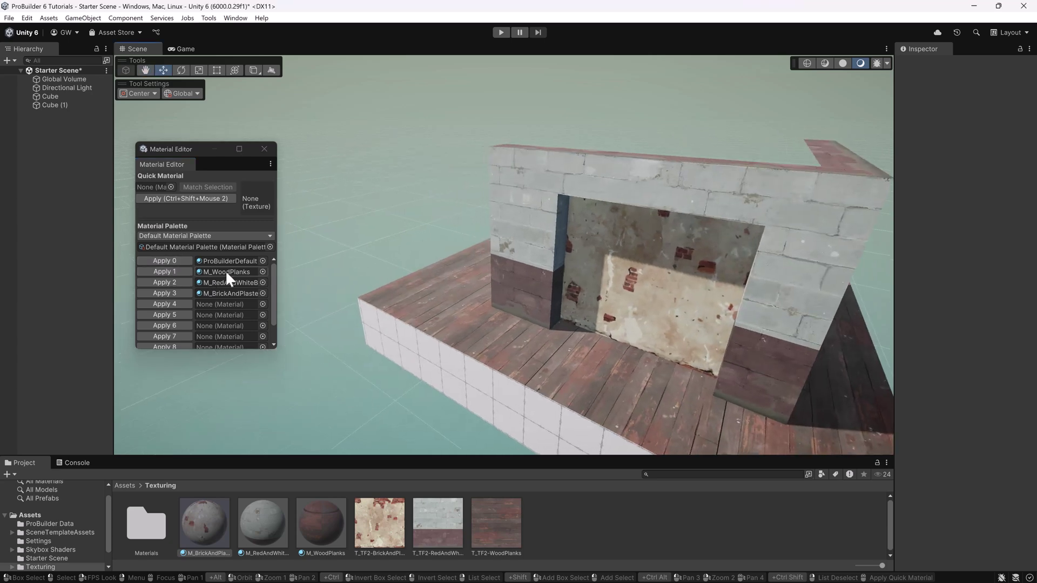
{"action": "left_click", "coordinate": [432, 296]}
{"action": "left_click", "coordinate": [166, 260]}
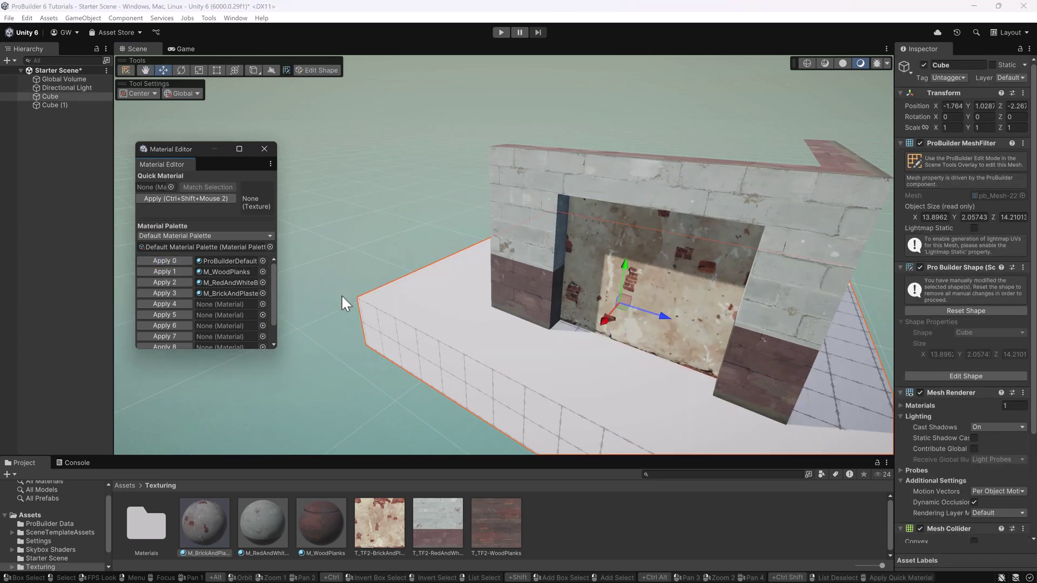
{"action": "left_click", "coordinate": [179, 281]}
{"action": "middle_click_drag", "start_coordinate": [438, 232], "coordinate": [363, 196]}
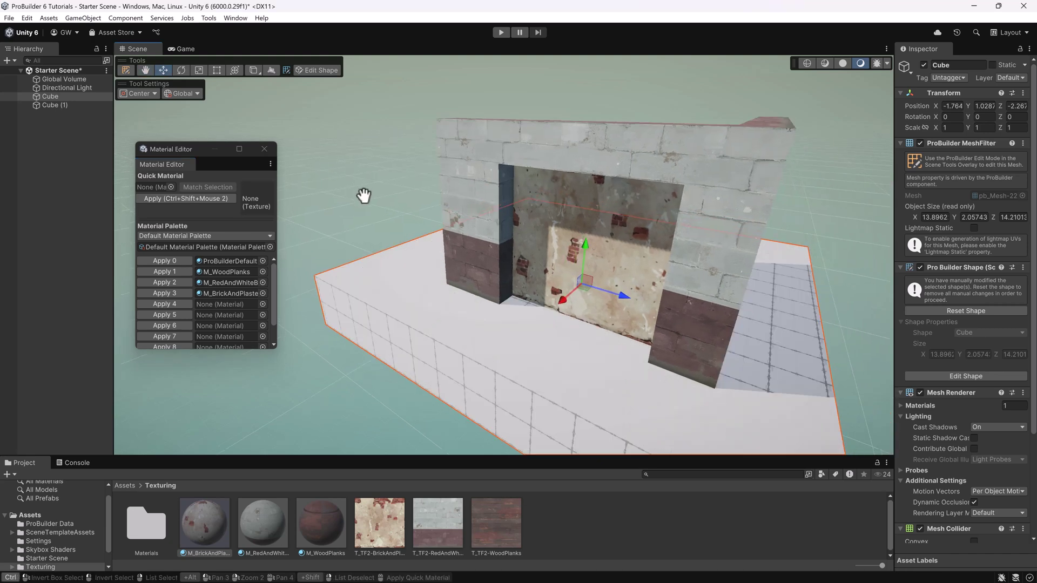
{"action": "key", "text": "ctrl+z"}
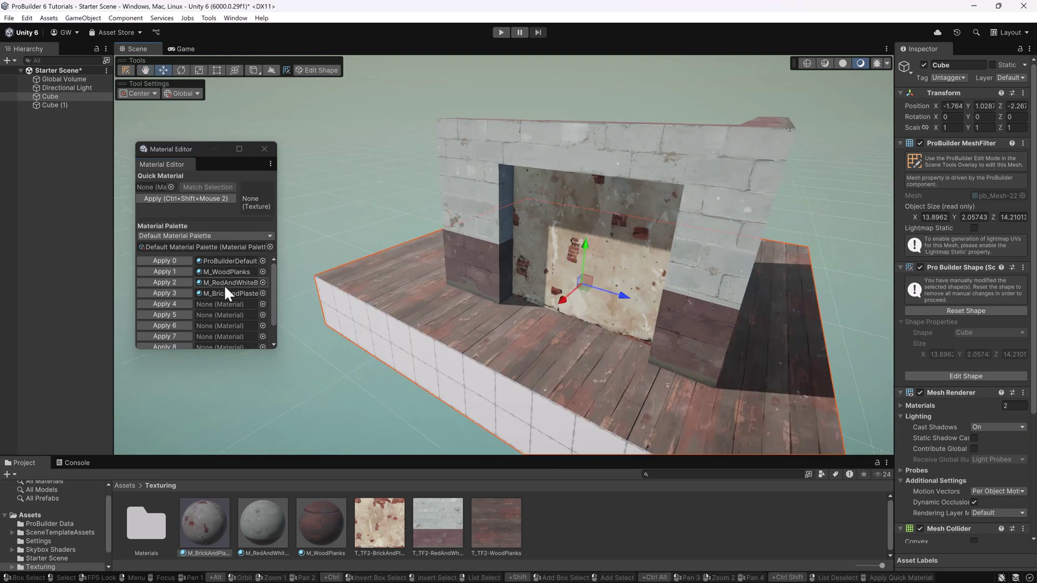
View the available material palette choices in the Material Editor, keeping the Default Material Palette.
{"action": "left_click", "coordinate": [265, 237]}
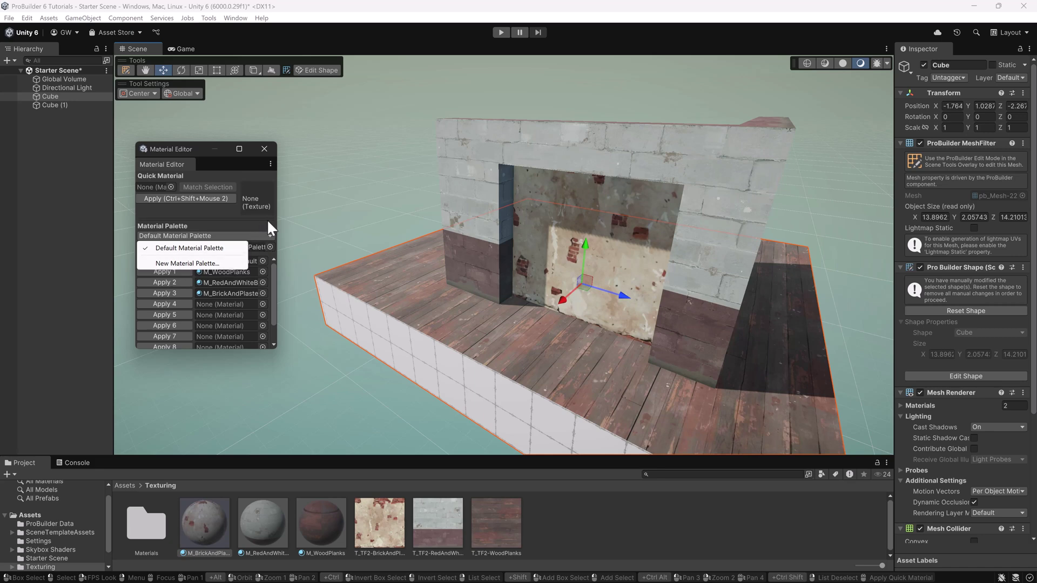
{"action": "left_click", "coordinate": [265, 217]}
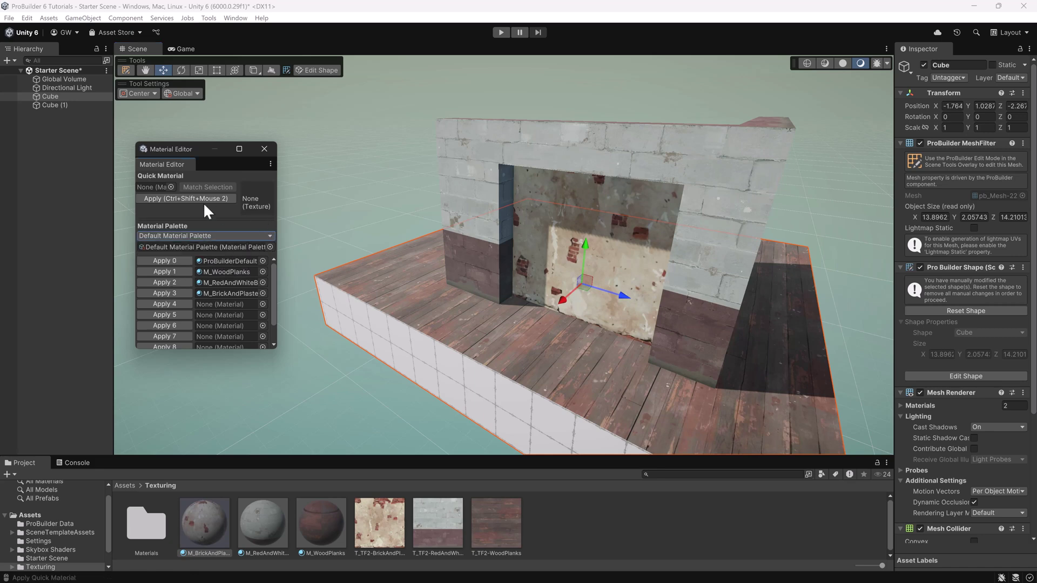
Enter face editing on the floor block and match the quick material to its top face.
{"action": "left_click", "coordinate": [127, 71]}
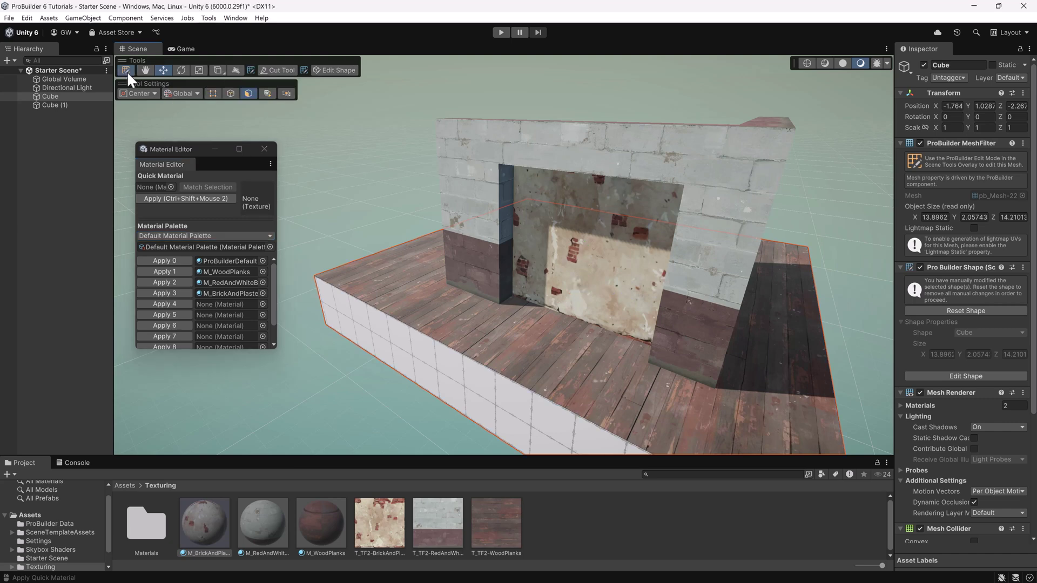
{"action": "left_click", "coordinate": [420, 273]}
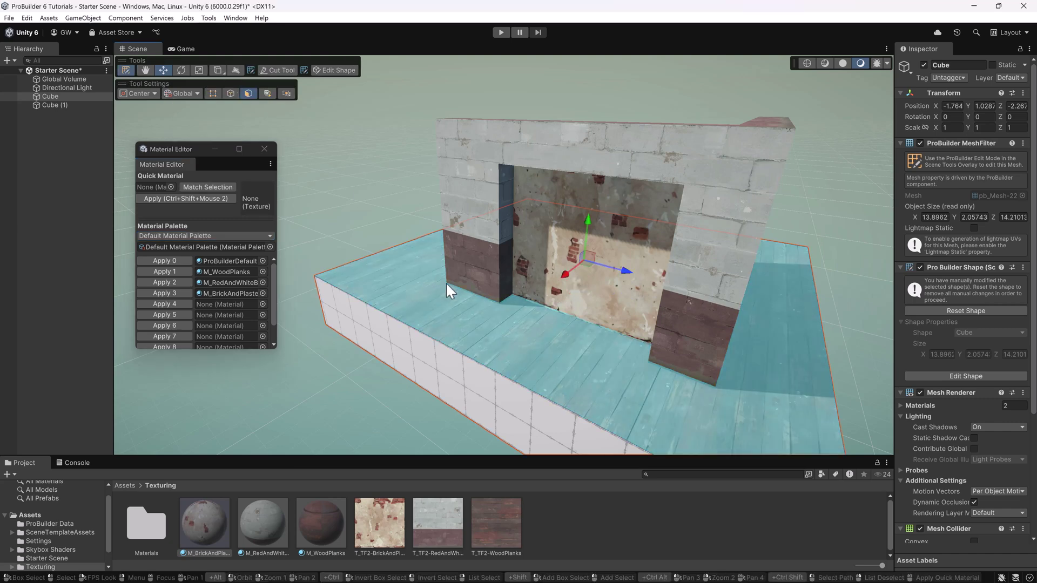
{"action": "left_click", "coordinate": [216, 185]}
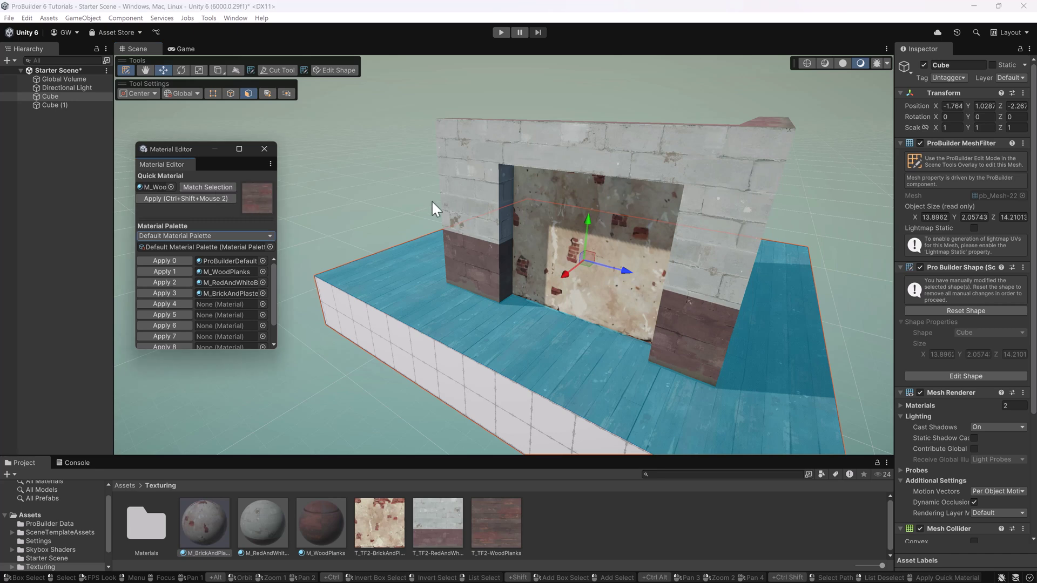
Apply the wood planks quick material to the building's front wall face beside the doorway, and undo it.
{"action": "left_click", "coordinate": [469, 182]}
{"action": "left_click", "coordinate": [213, 197]}
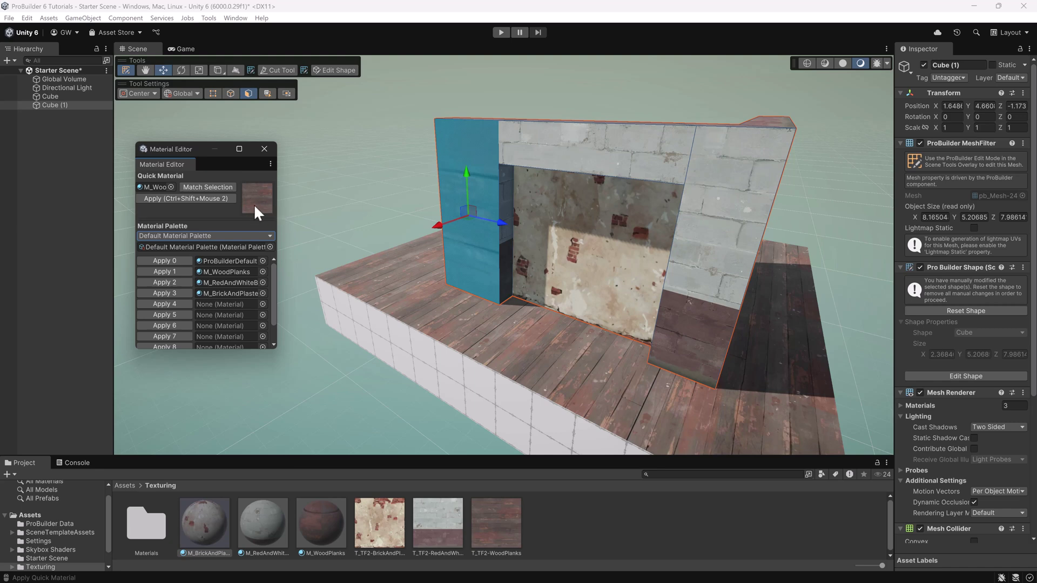
{"action": "left_click", "coordinate": [409, 197]}
{"action": "middle_click_drag", "start_coordinate": [406, 197], "coordinate": [405, 198]}
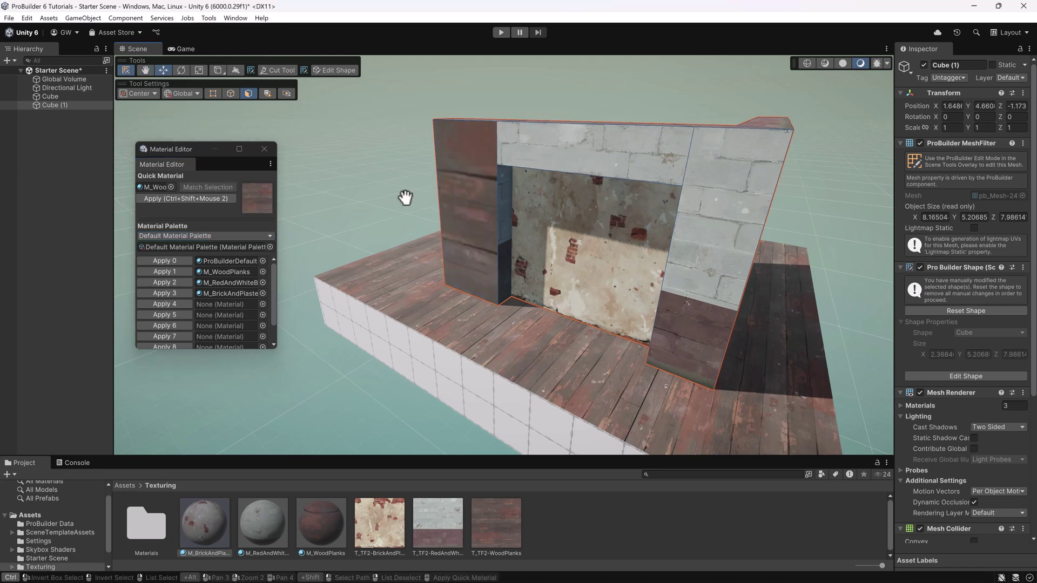
{"action": "key", "text": "ctrl+z"}
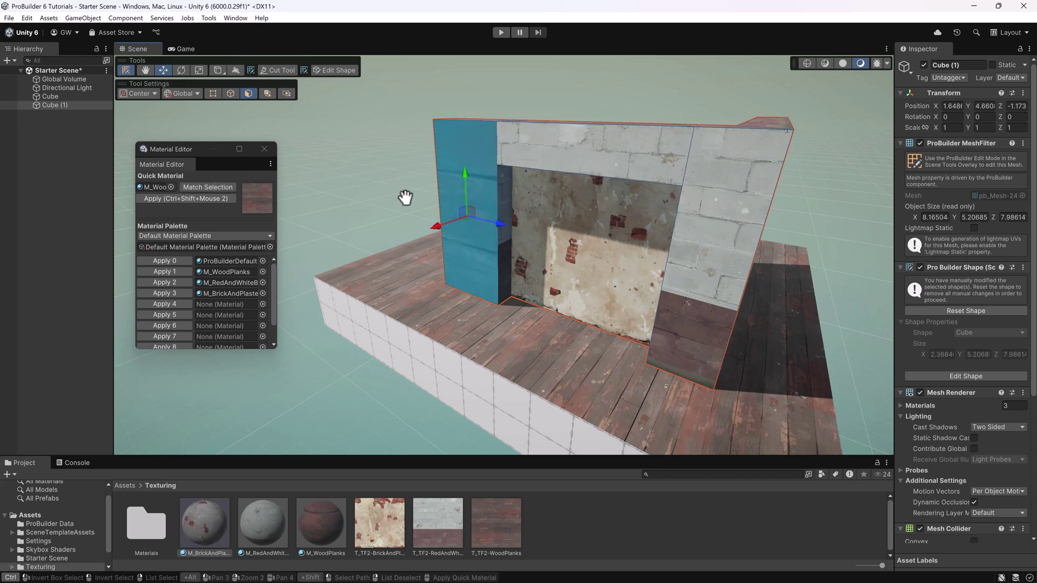
{"action": "key", "text": "ctrl+z"}
{"action": "key", "text": "ctrl+z"}
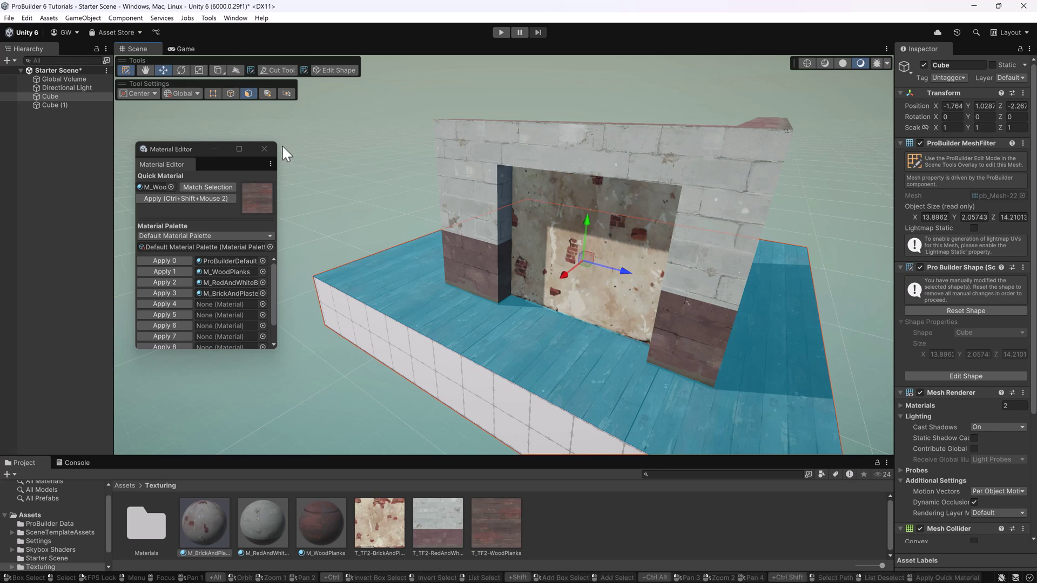
Close the Material Editor, leave face editing and deselect the floor block.
{"action": "left_click", "coordinate": [264, 149]}
{"action": "left_click", "coordinate": [359, 180]}
{"action": "middle_click_drag", "start_coordinate": [359, 180], "coordinate": [320, 201]}
{"action": "left_click_drag", "start_coordinate": [320, 201], "coordinate": [285, 161], "text": "alt"}
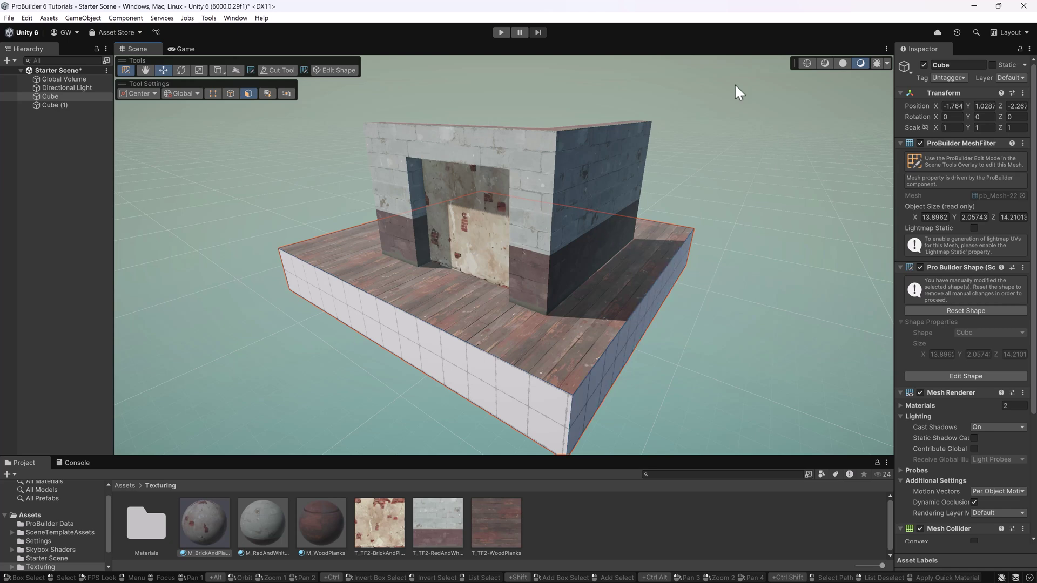
{"action": "left_click", "coordinate": [125, 73]}
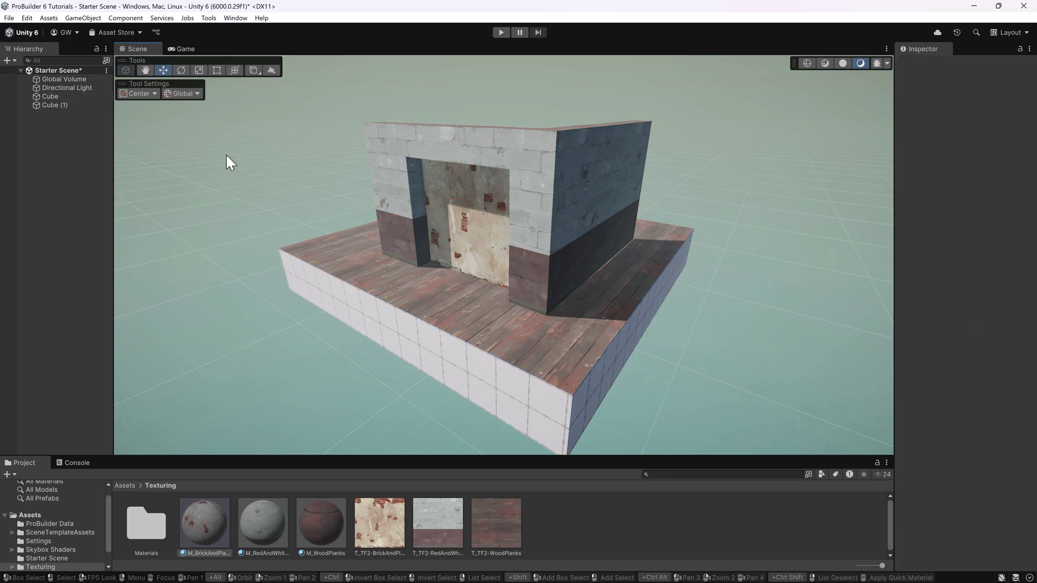